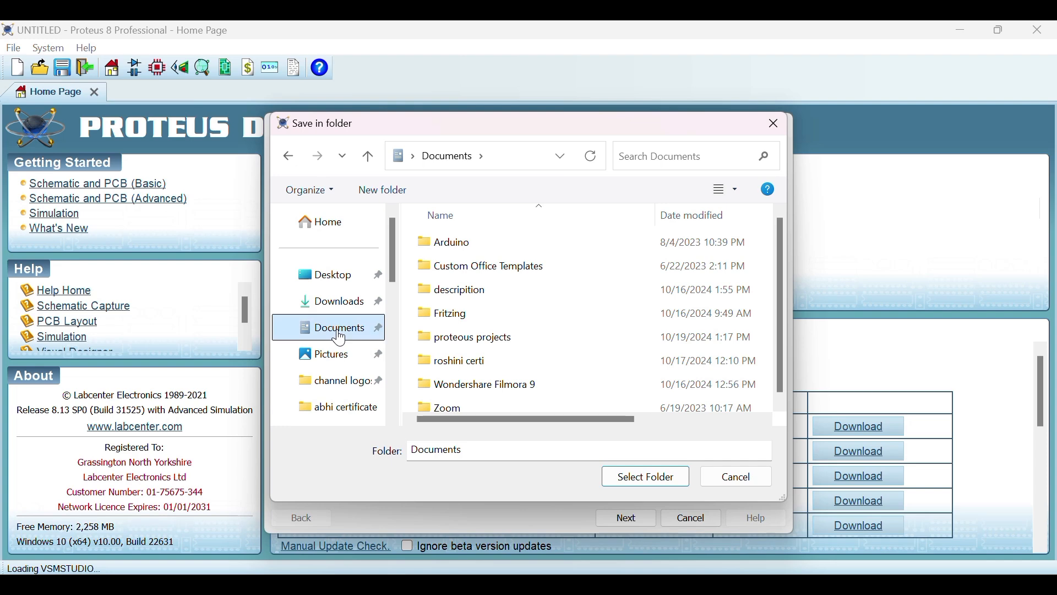
Set the new project's save folder to Documents\proteous projects and name the project "powersupply pcd"
left_click(465, 344)
double_click(465, 345)
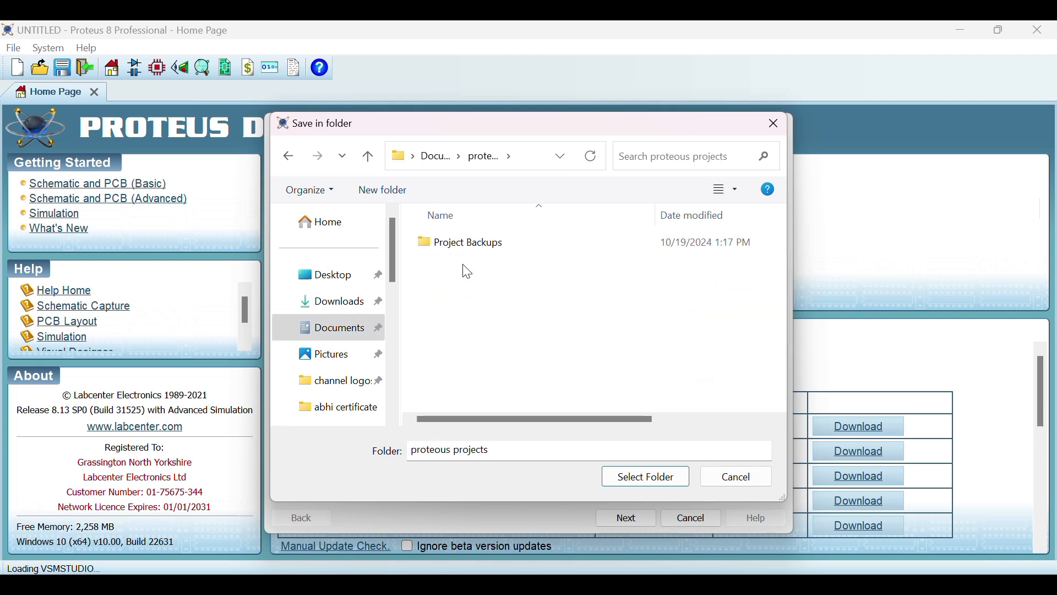
left_click(640, 479)
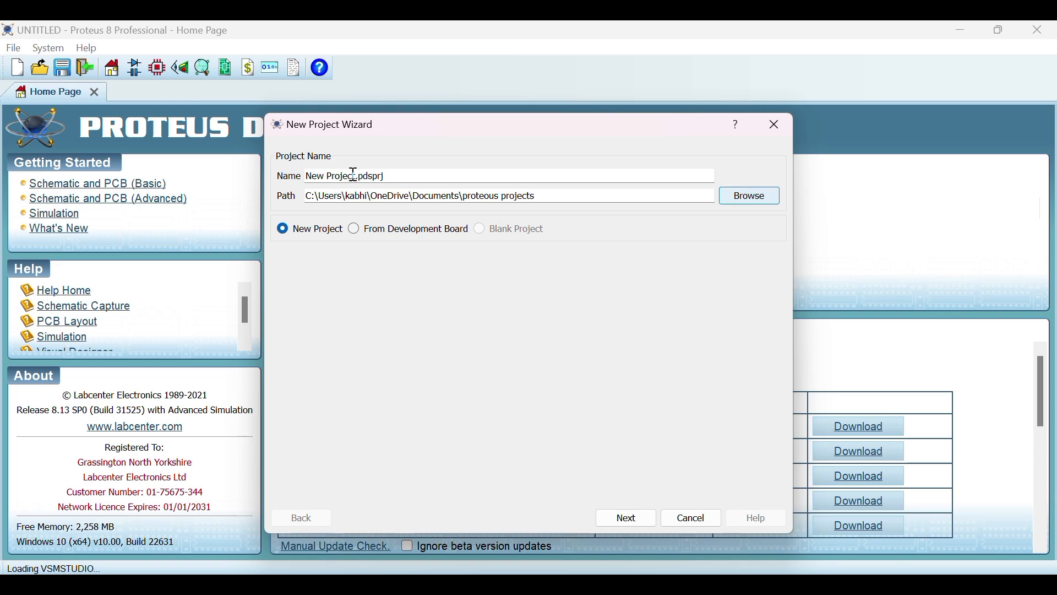
left_click_drag(355, 176, 201, 182)
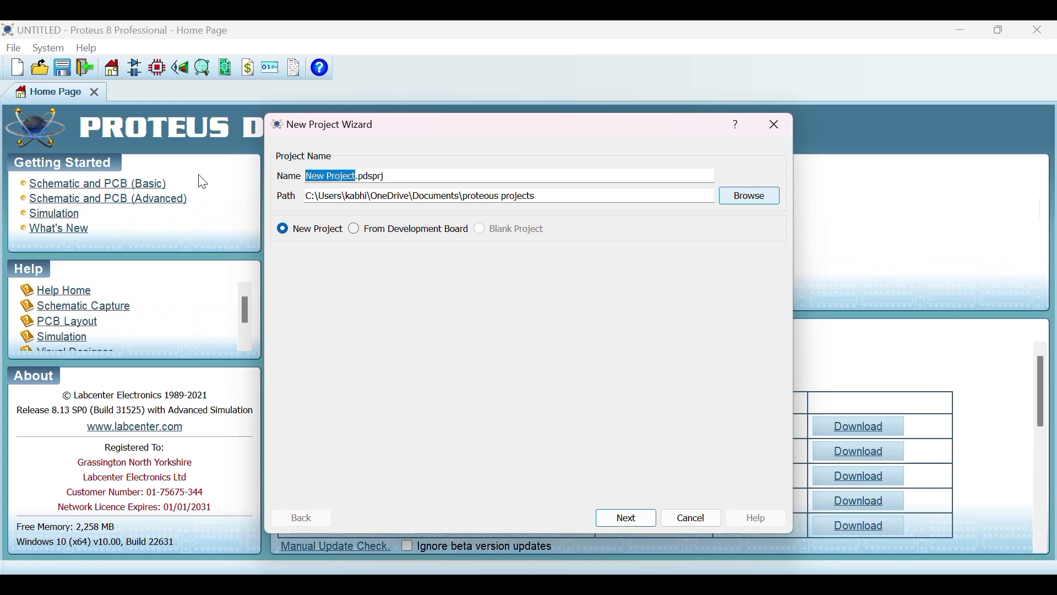
type("power")
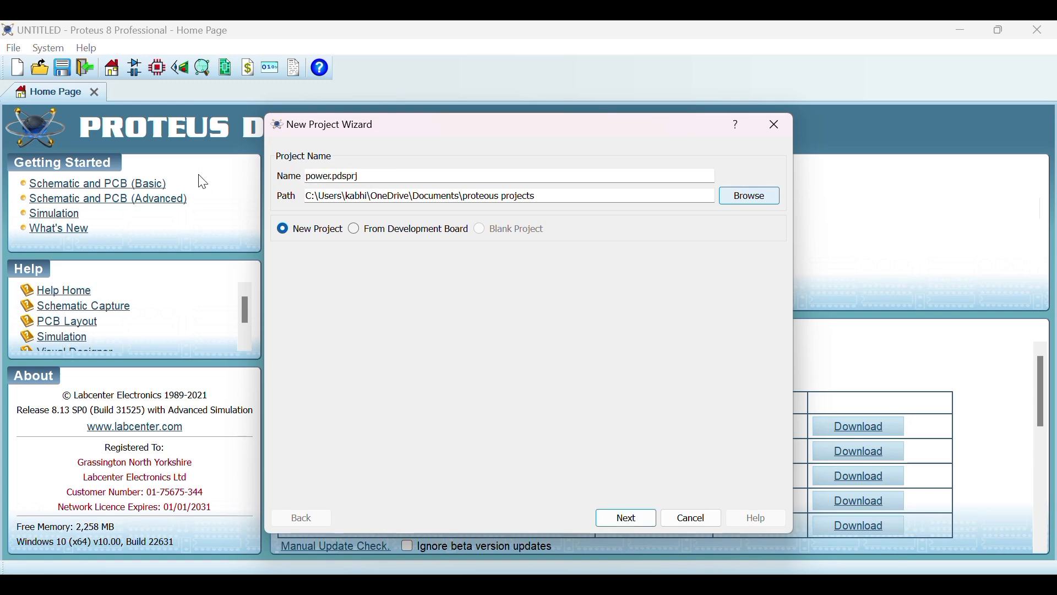
type("supply pcd")
Create the project with the Landscape A0 schematic template, no PCB layout and no firmware project
left_click(644, 524)
left_click(642, 522)
left_click(642, 522)
left_click(642, 522)
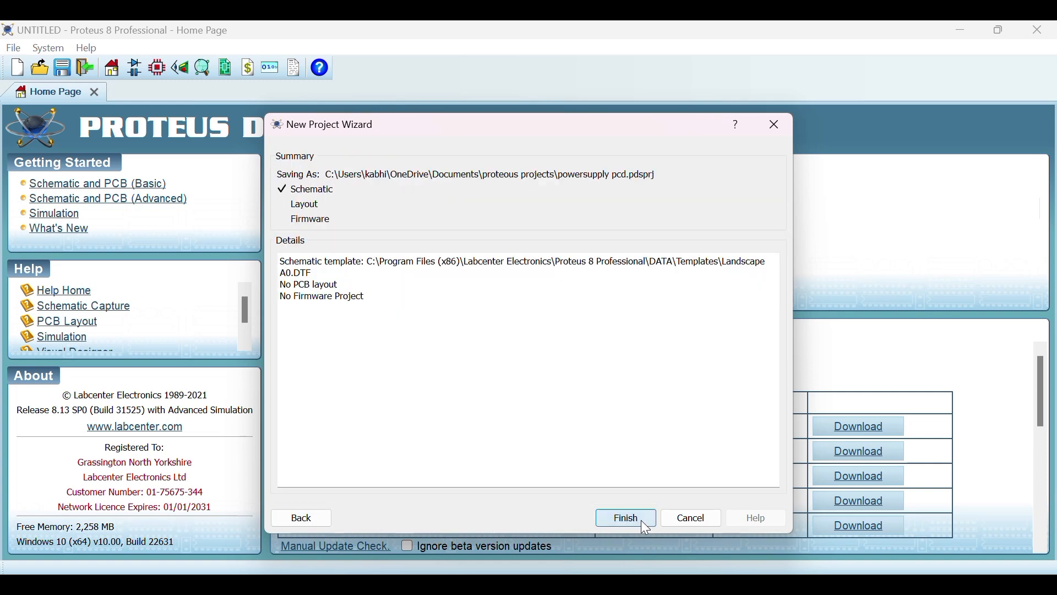
left_click(642, 522)
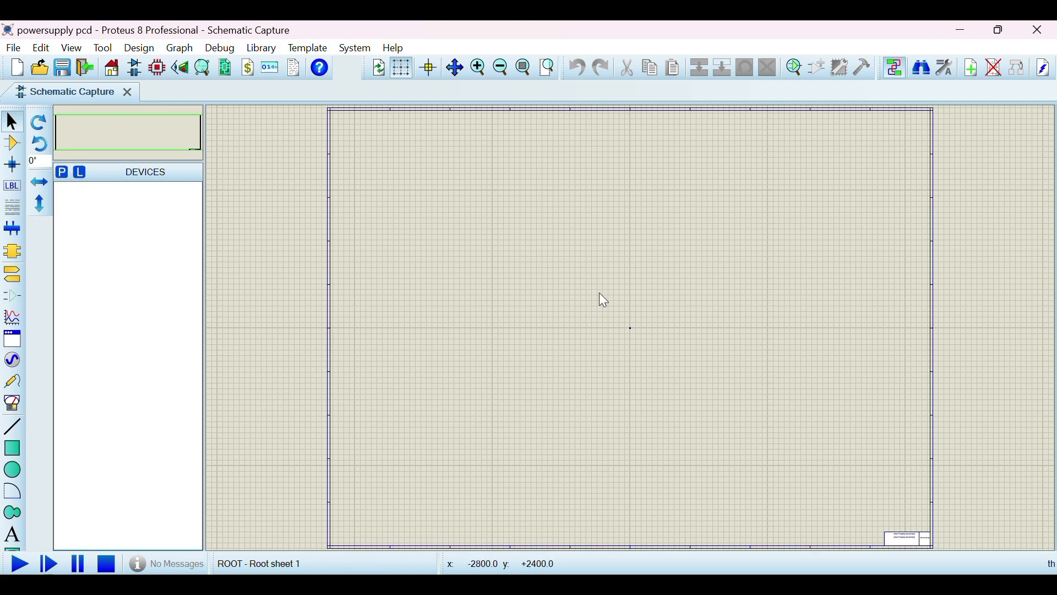
Find the 2W005G single-phase bridge rectifier with the keyword "2w00" and add it to the device list
scroll(606, 328, "up", 3)
scroll(630, 328, "down", 2)
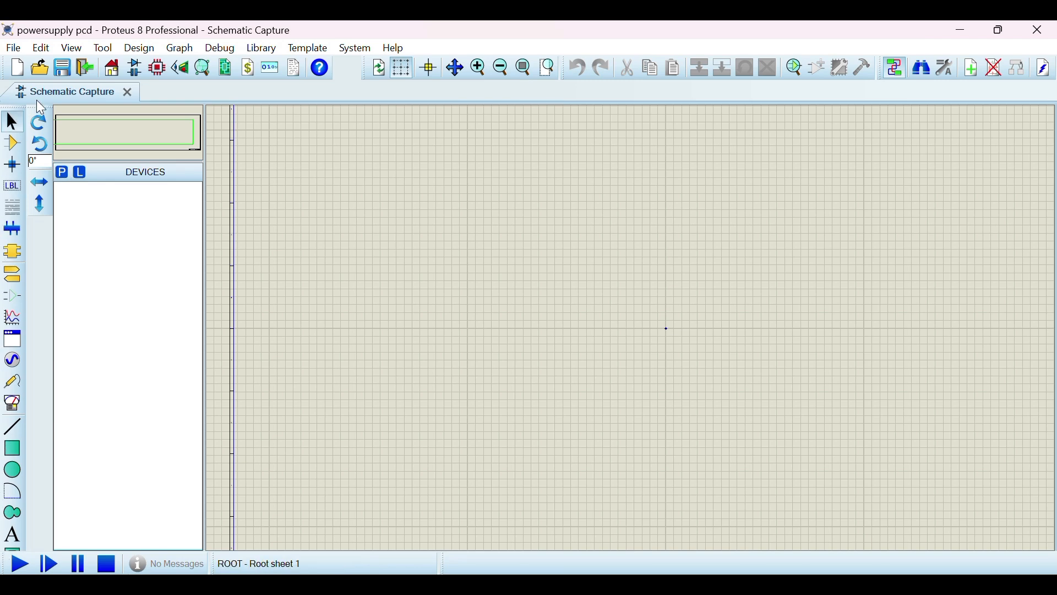
left_click(61, 174)
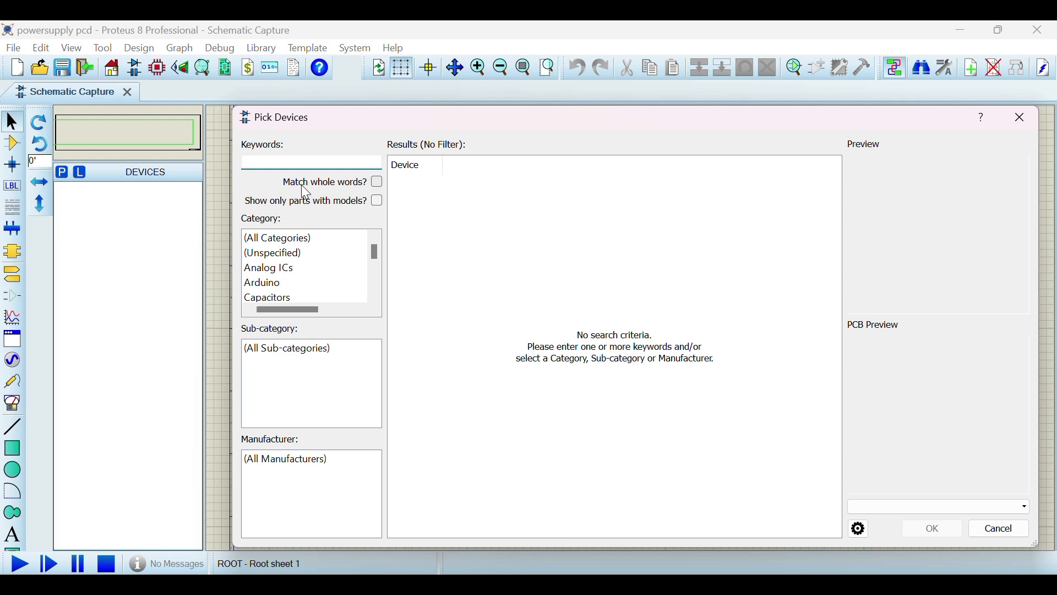
type("2w00")
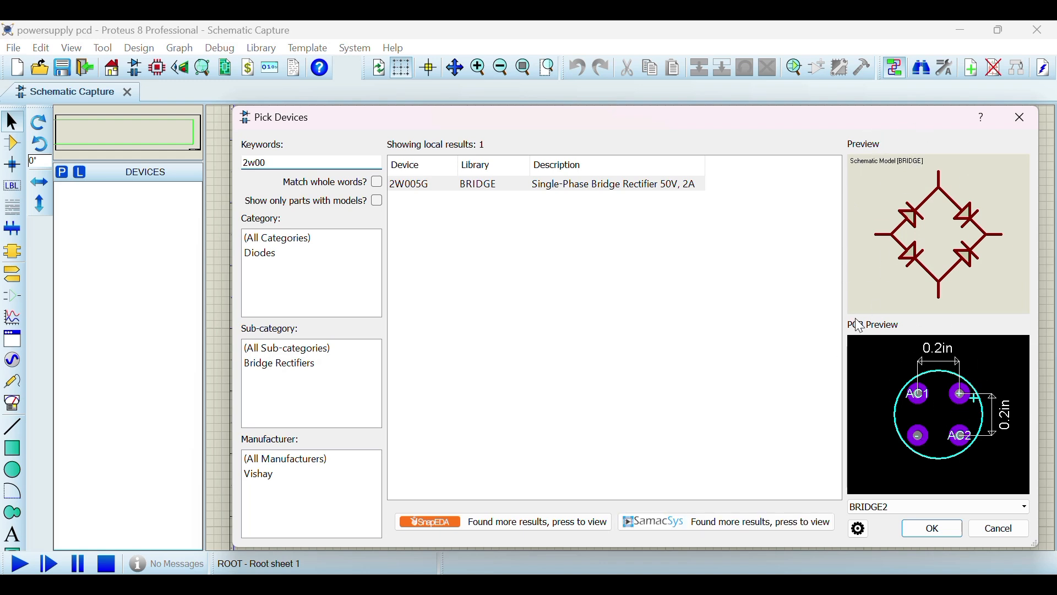
left_click(505, 187)
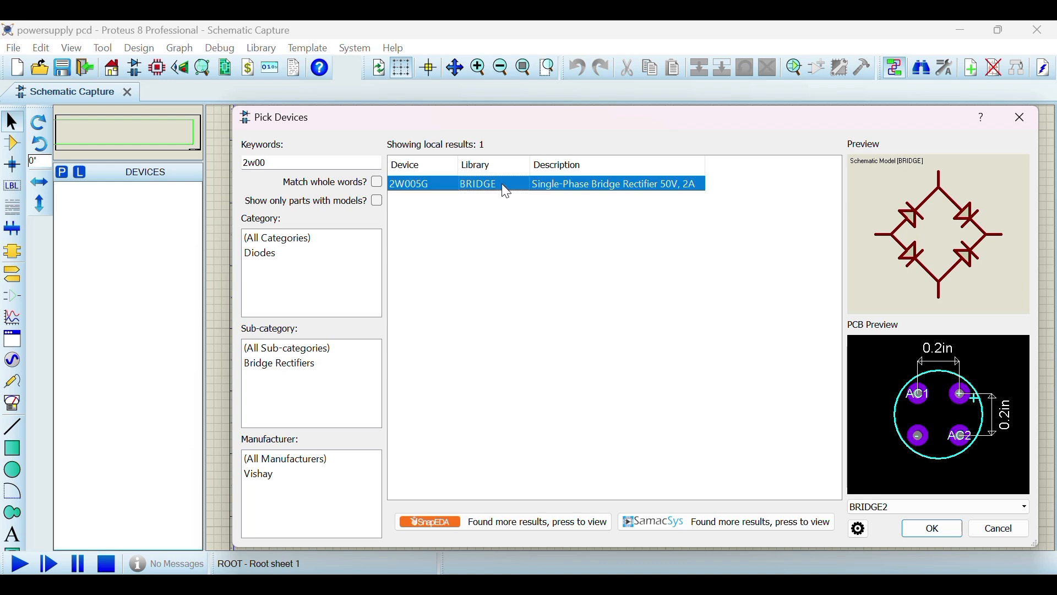
double_click(505, 186)
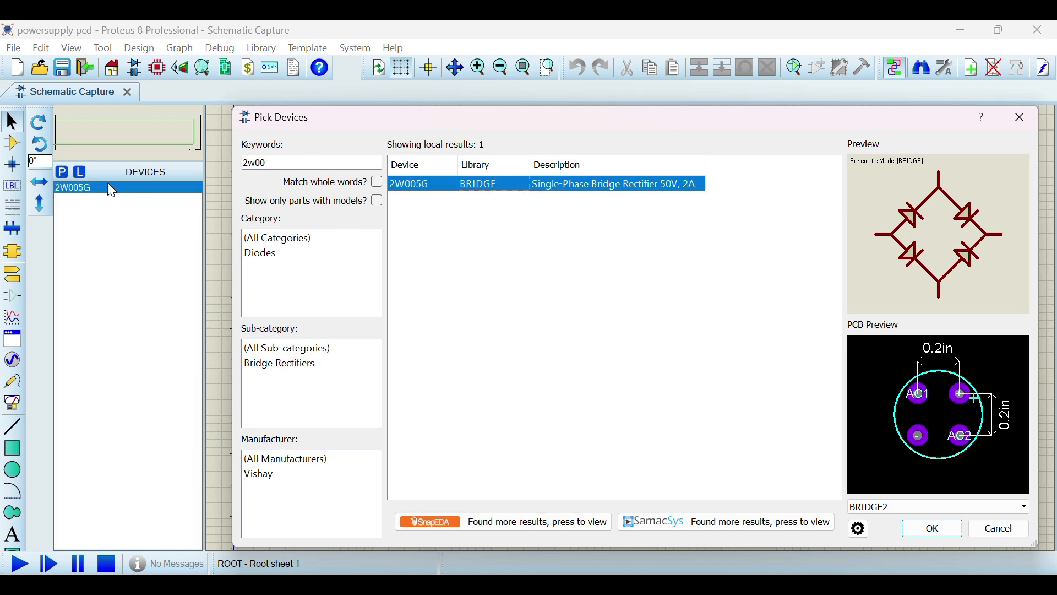
Find the 7805 5V 1A positive regulator and add it to the device list, then close the device picker
left_click_drag(299, 158, 243, 164)
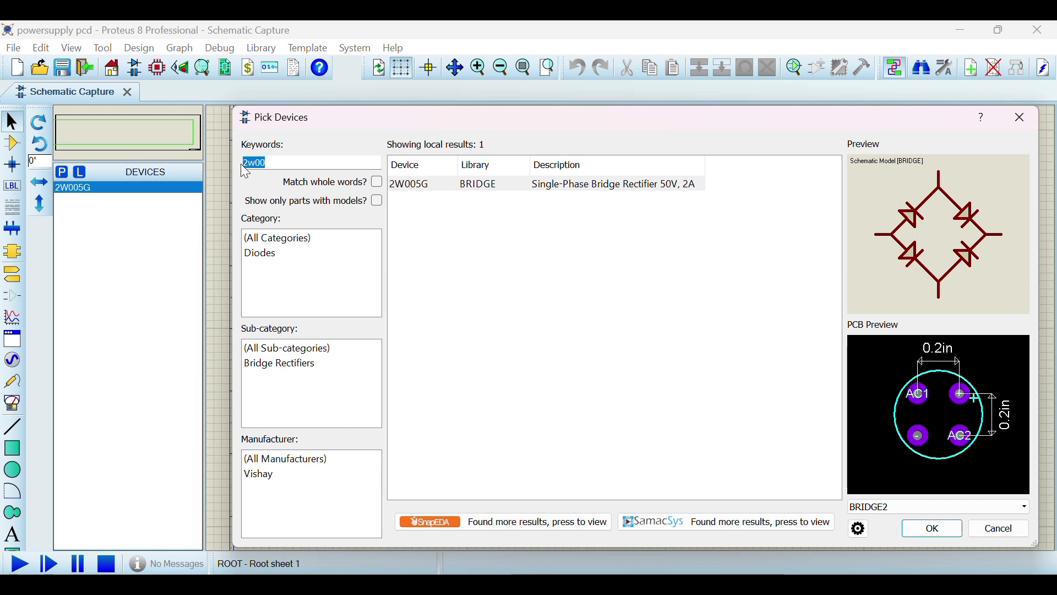
type("7805")
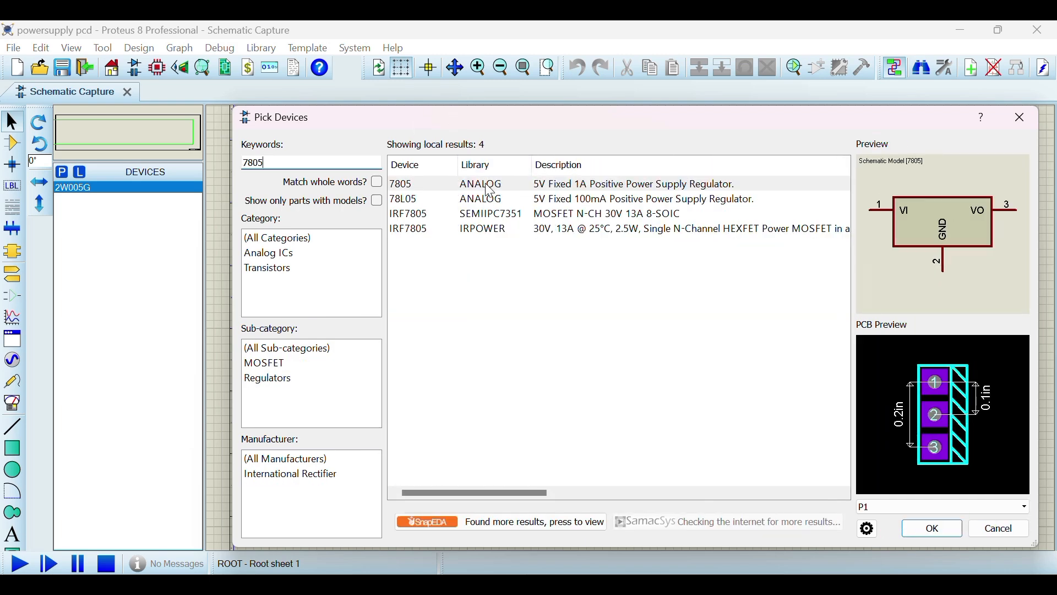
left_click(485, 183)
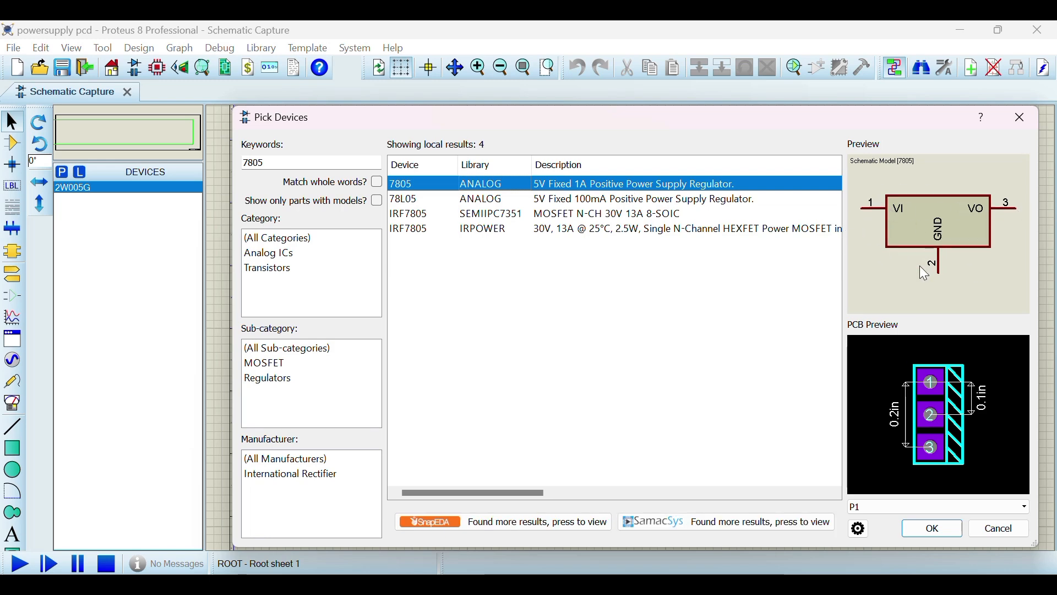
double_click(520, 182)
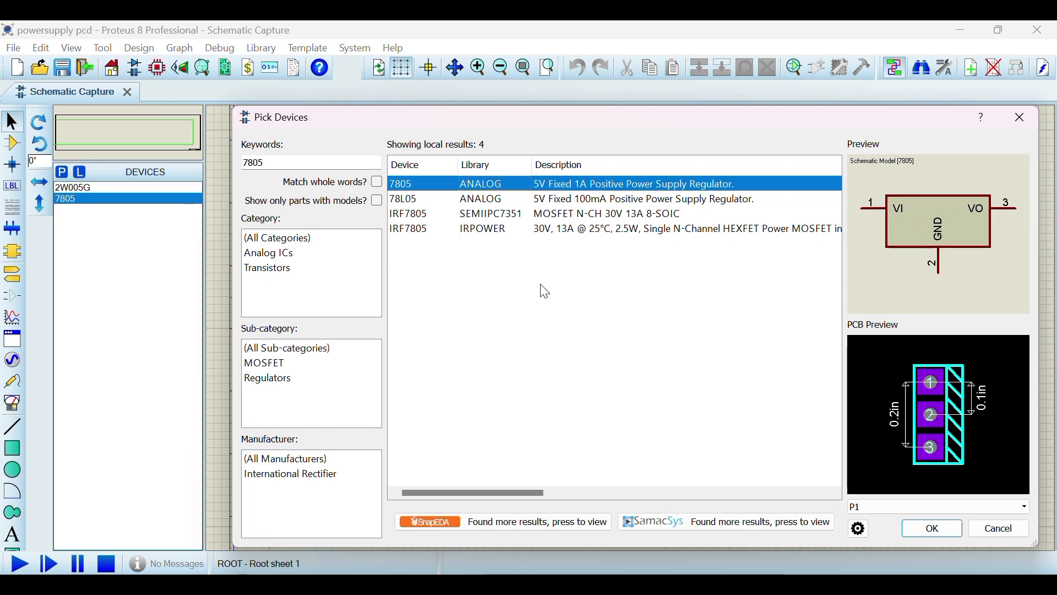
left_click(950, 530)
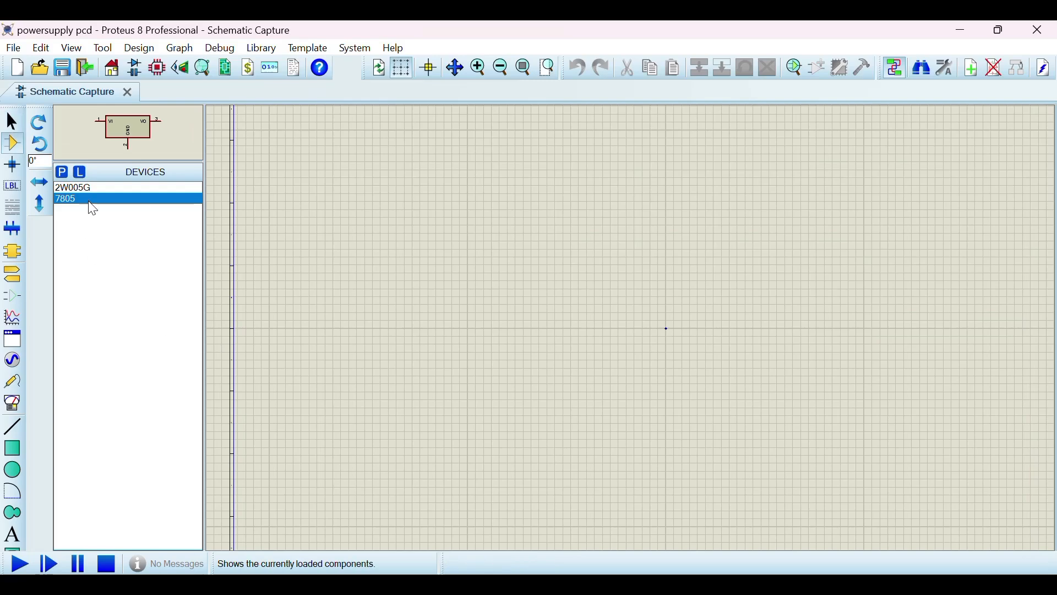
Find the 7812 12V 1A positive regulator and add it to the device list
left_click(64, 174)
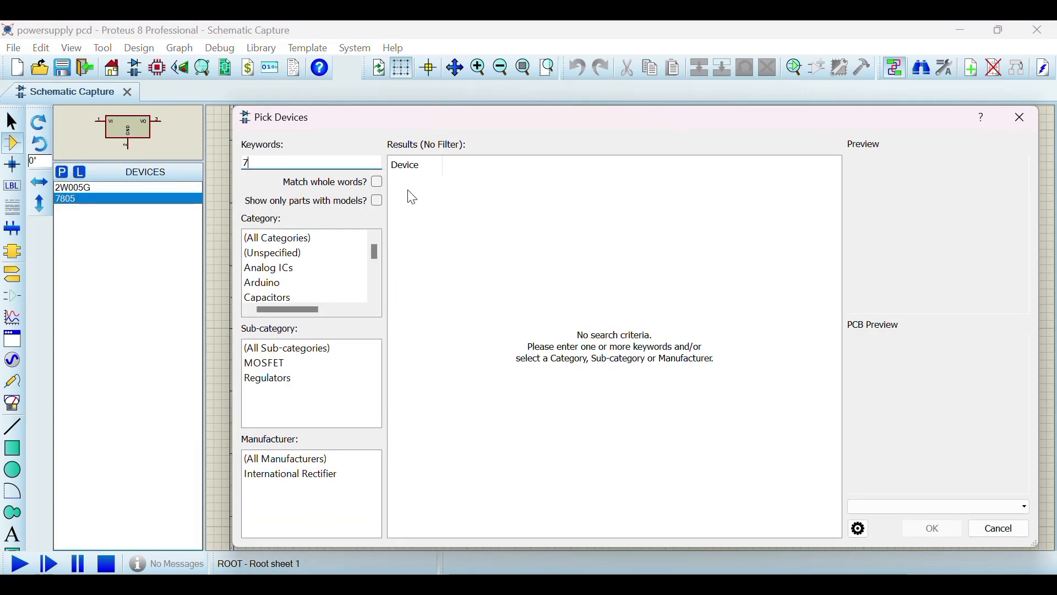
type("7812")
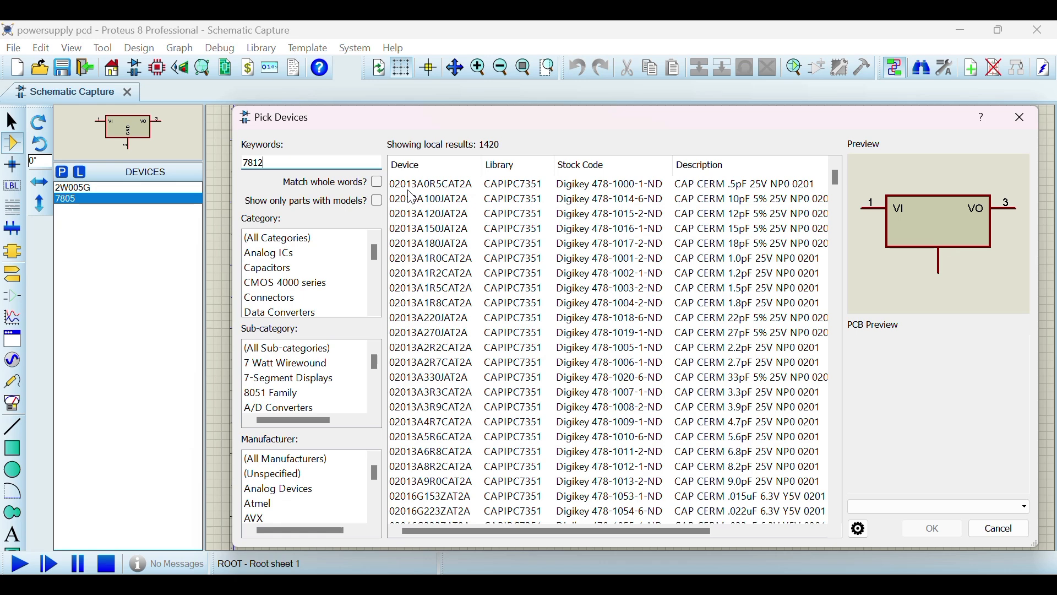
left_click(426, 188)
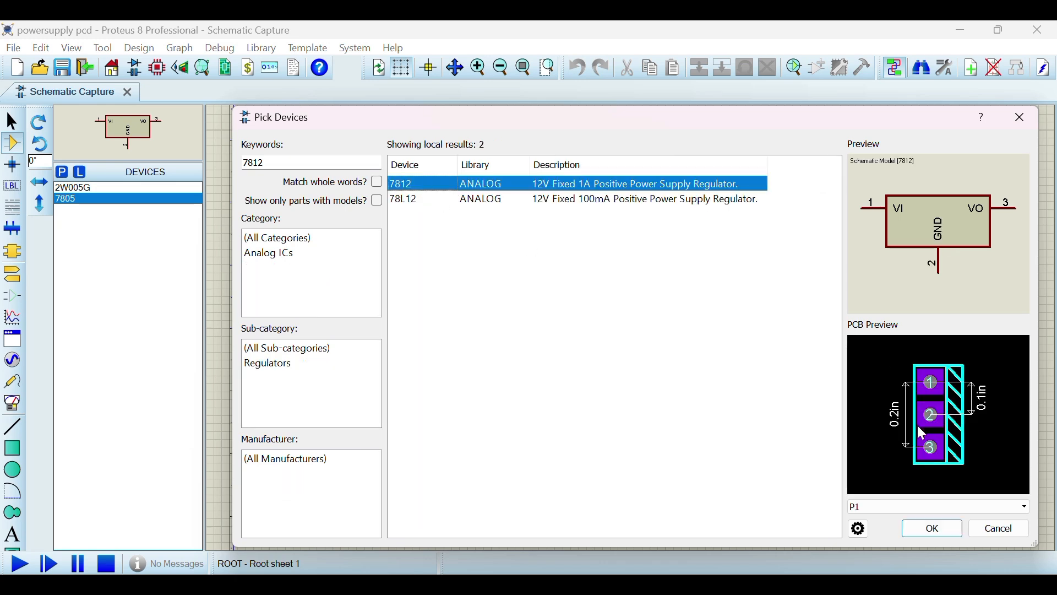
left_click(934, 529)
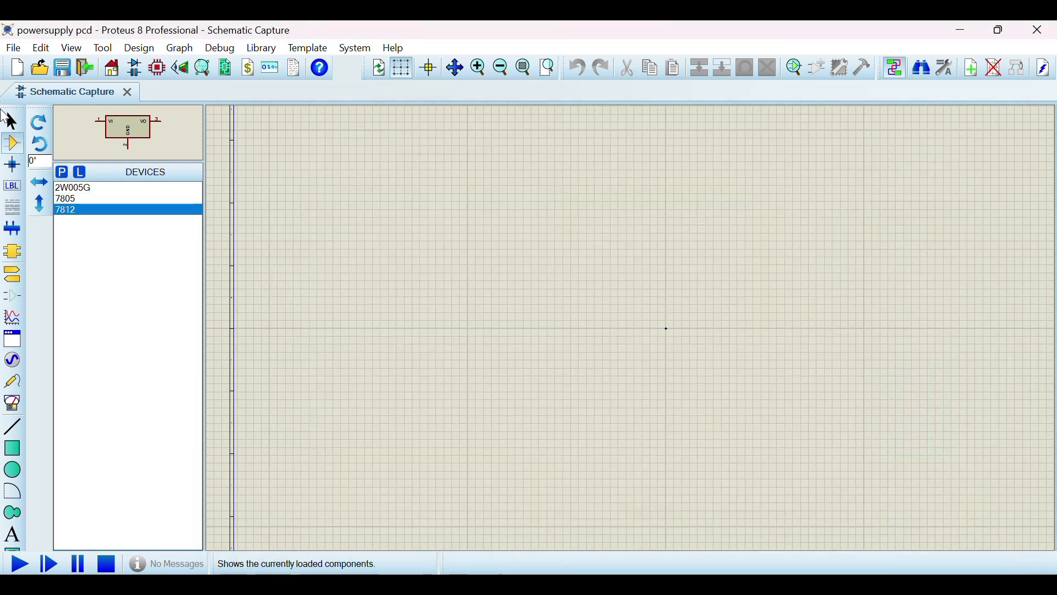
Find the generic resistor RES with the keyword "res" and add it to the device list
left_click(62, 174)
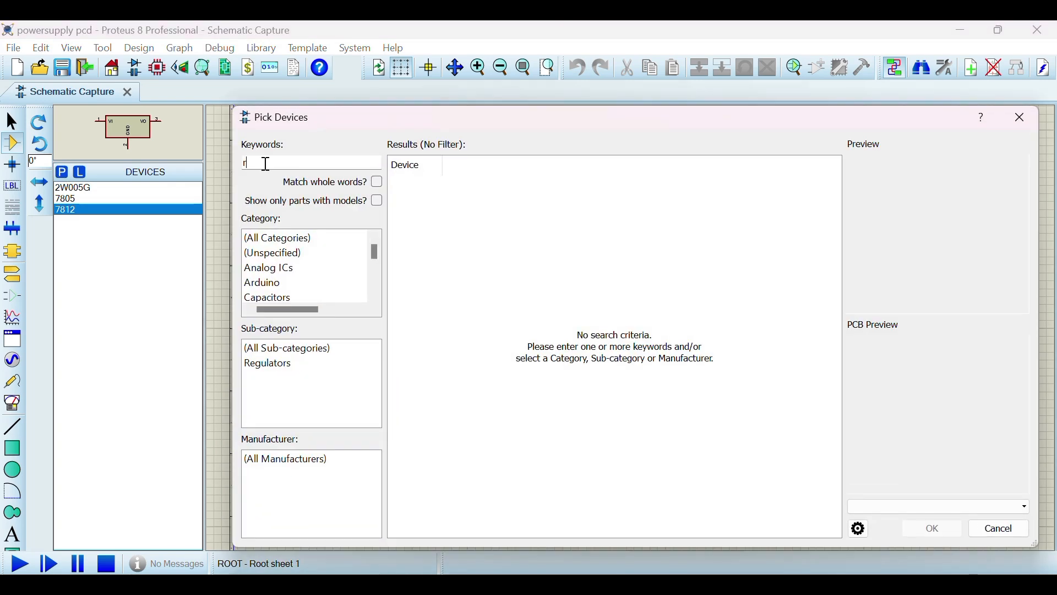
key("BackSpace")
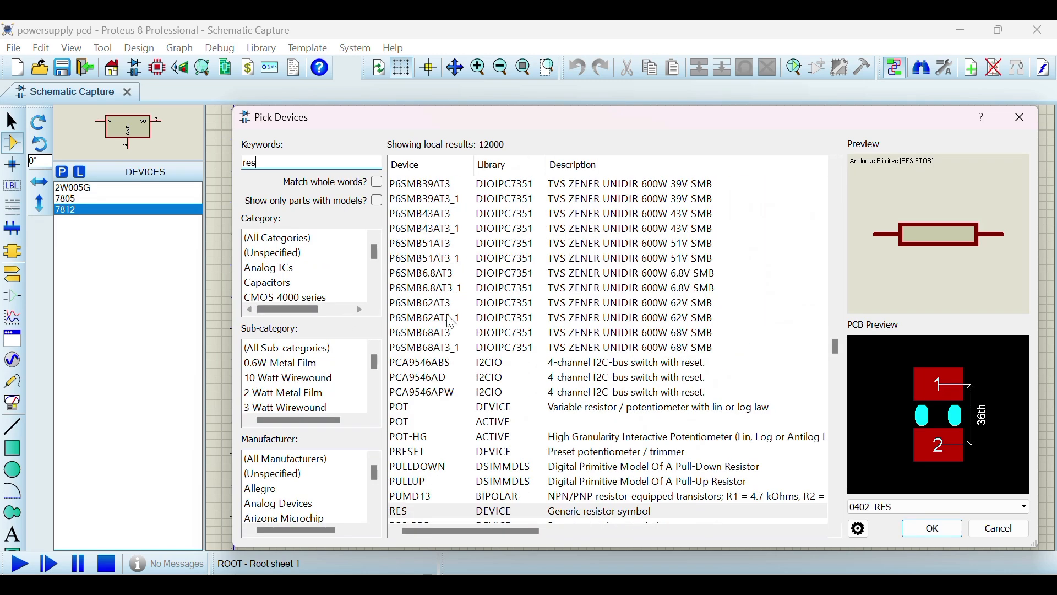
scroll(488, 404, "down", 1)
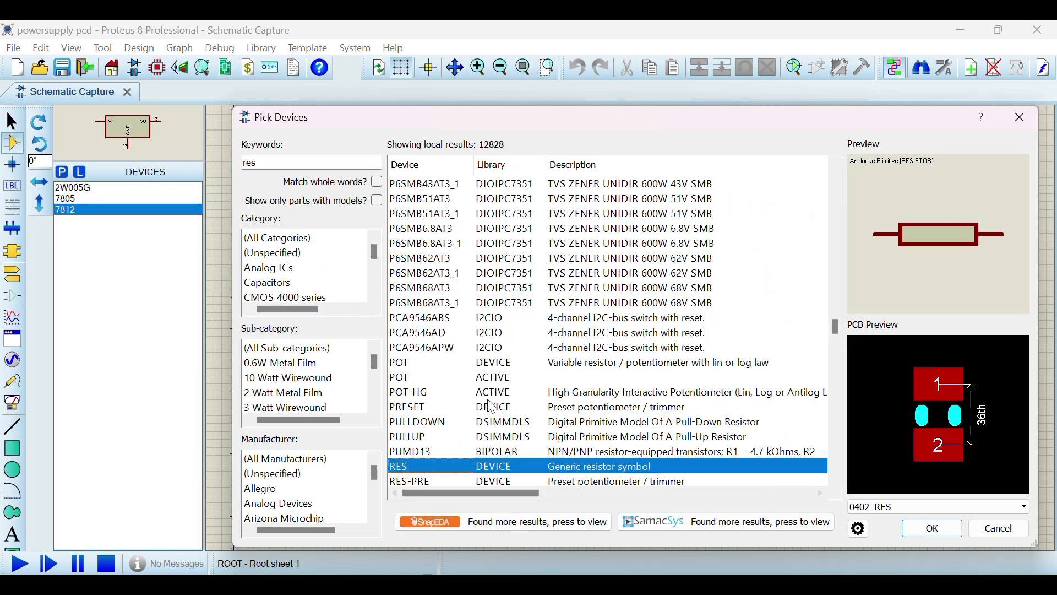
double_click(535, 470)
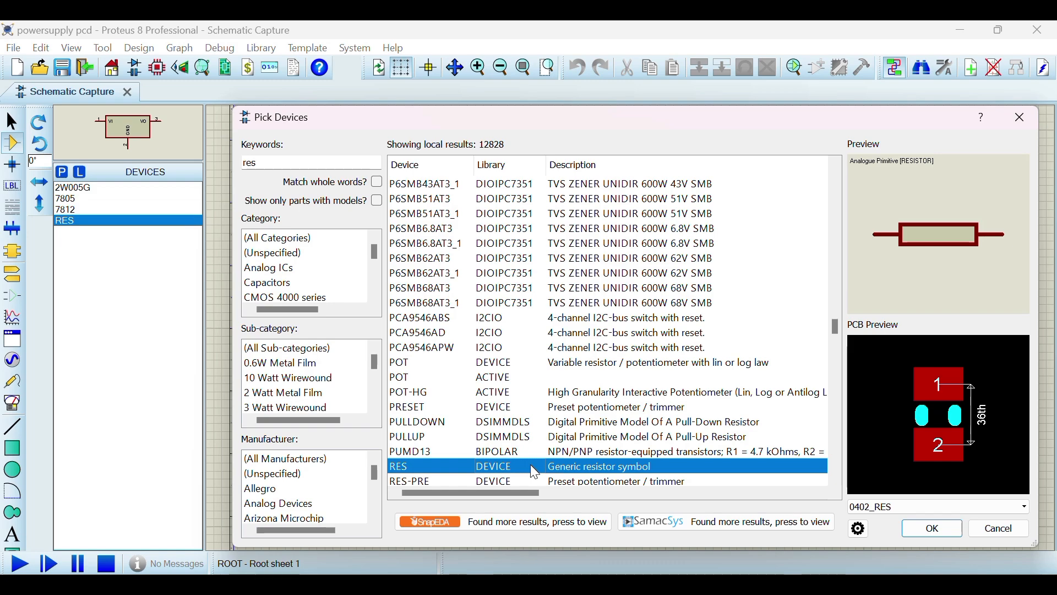
left_click(951, 532)
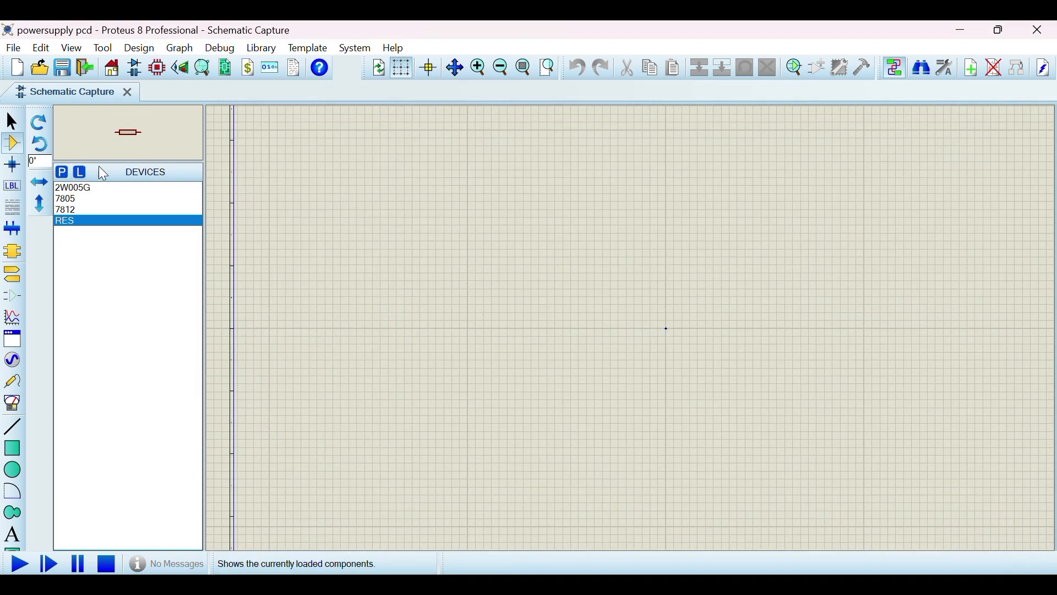
Find the generic non-electrolytic capacitor CAP with the keyword "cap" and add it to the device list
left_click(62, 172)
type("ca")
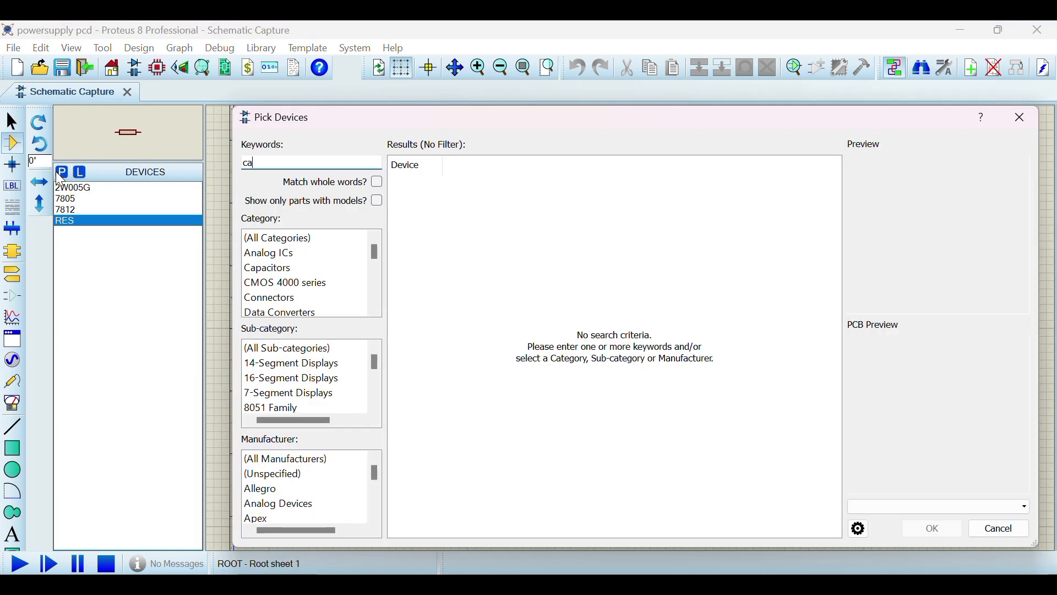
type("p")
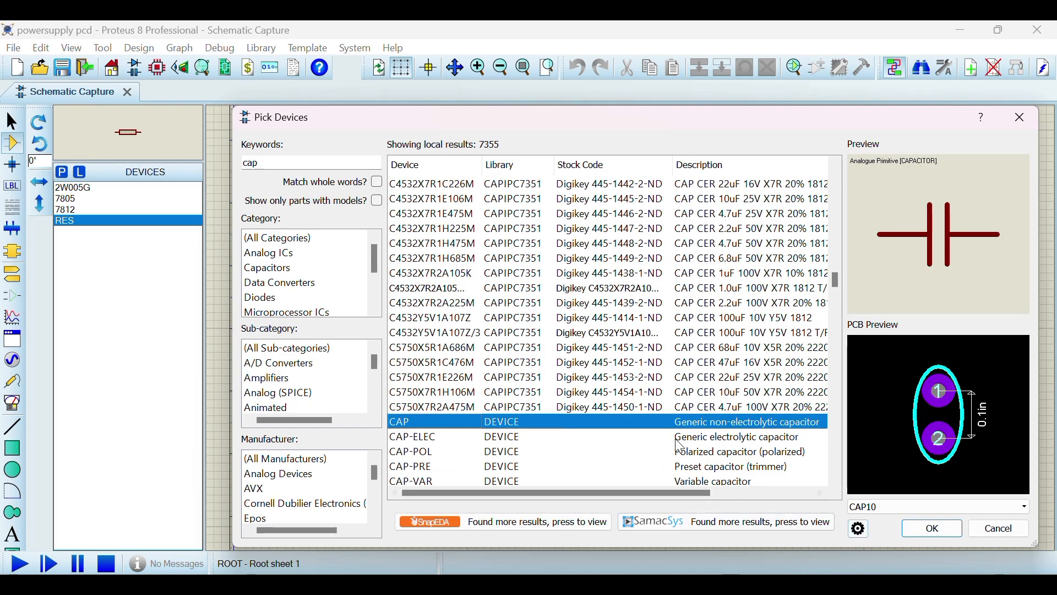
double_click(591, 422)
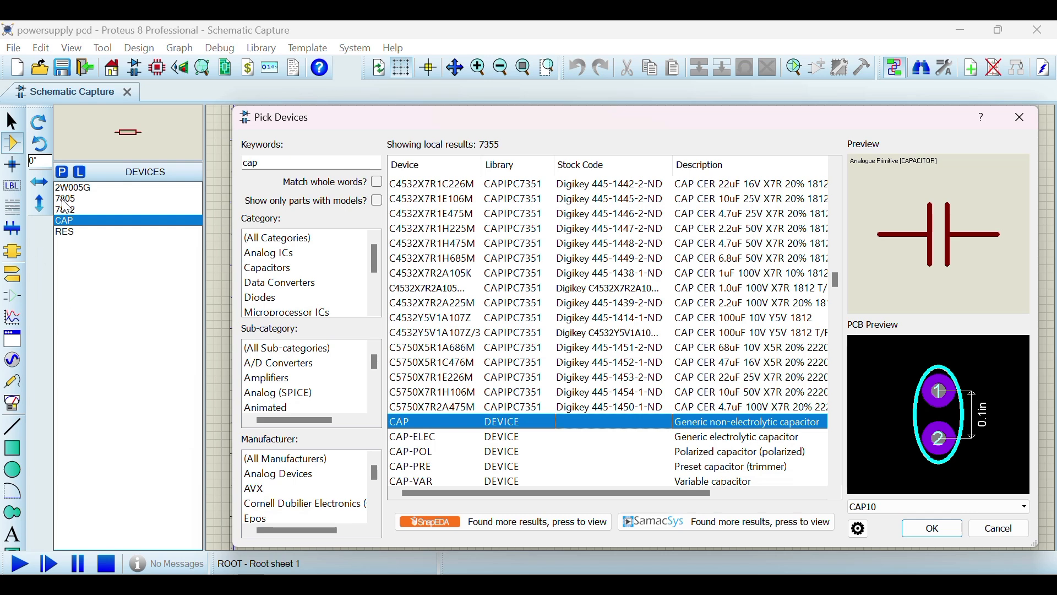
Search for "battery" and add the BATTERY DC voltage source from the ACTIVE library to the device list
double_click(282, 163)
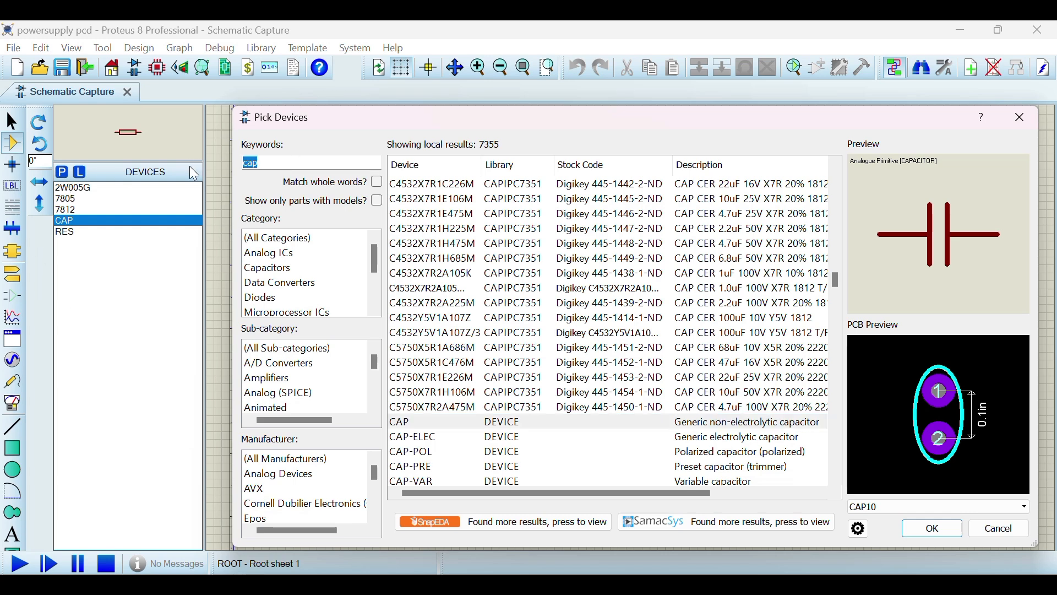
type("batt")
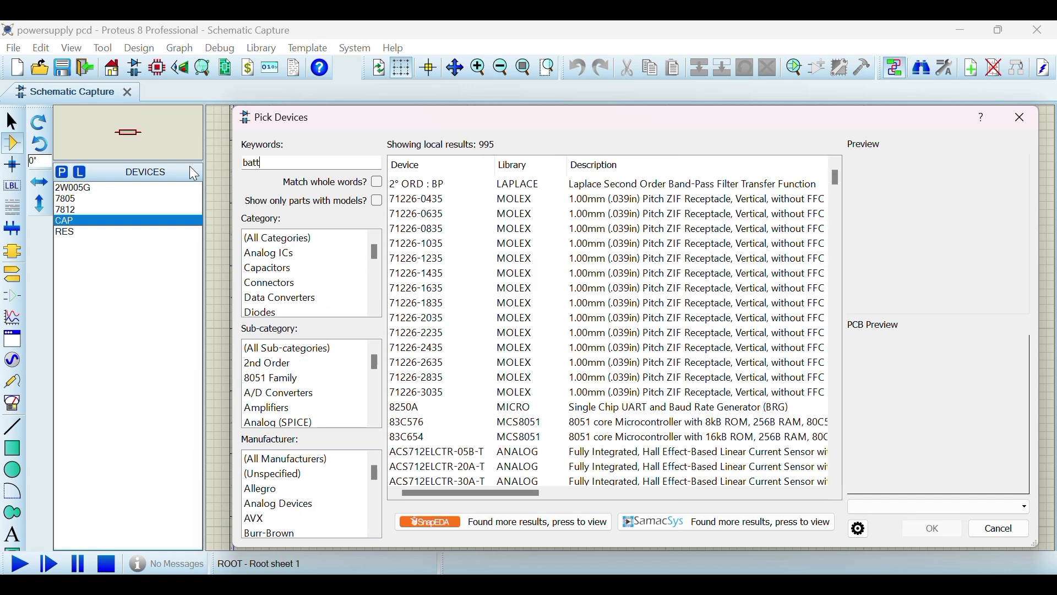
type("ery")
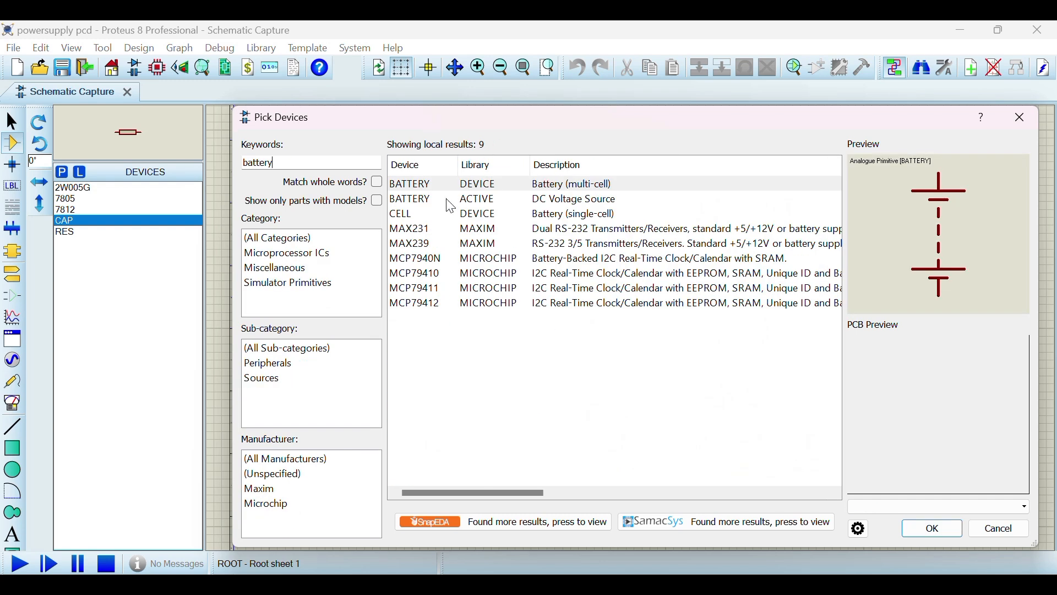
double_click(522, 198)
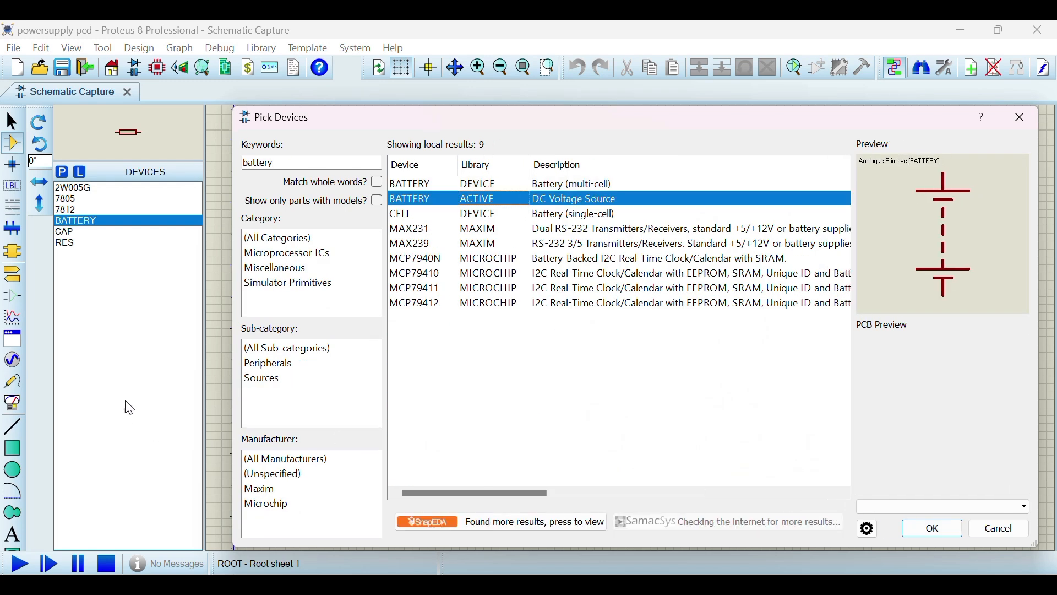
Find the terminal blocks with the keyword "tblock" and add the imperial pitch TBLOCK-I2 to the device list
left_click(278, 163)
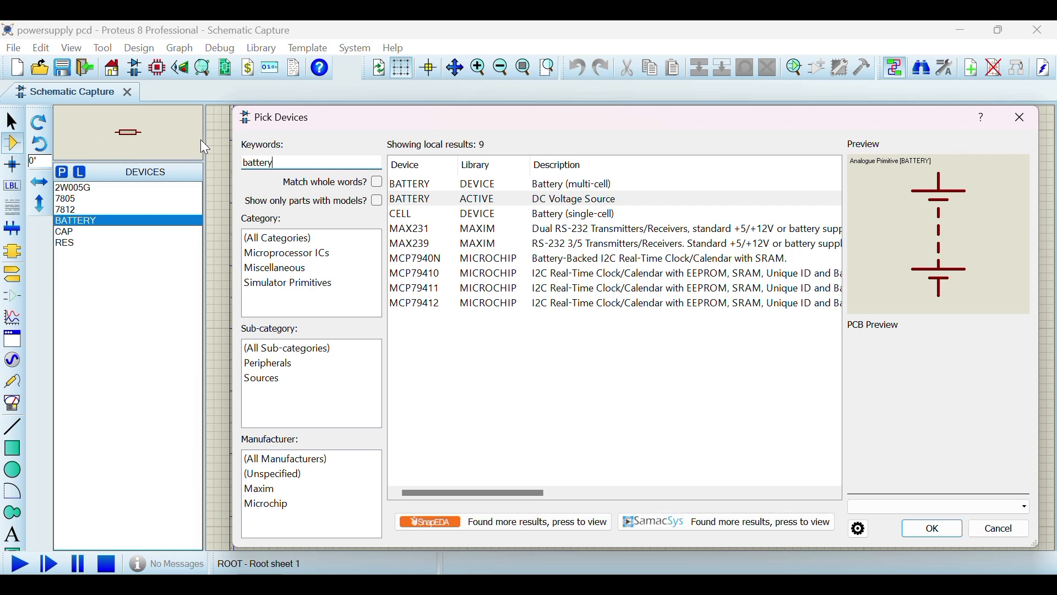
key("BackSpace")
key("BackSpace")
key("BackSpace")
key("BackSpace")
key("BackSpace")
key("BackSpace")
key("BackSpace")
type("t")
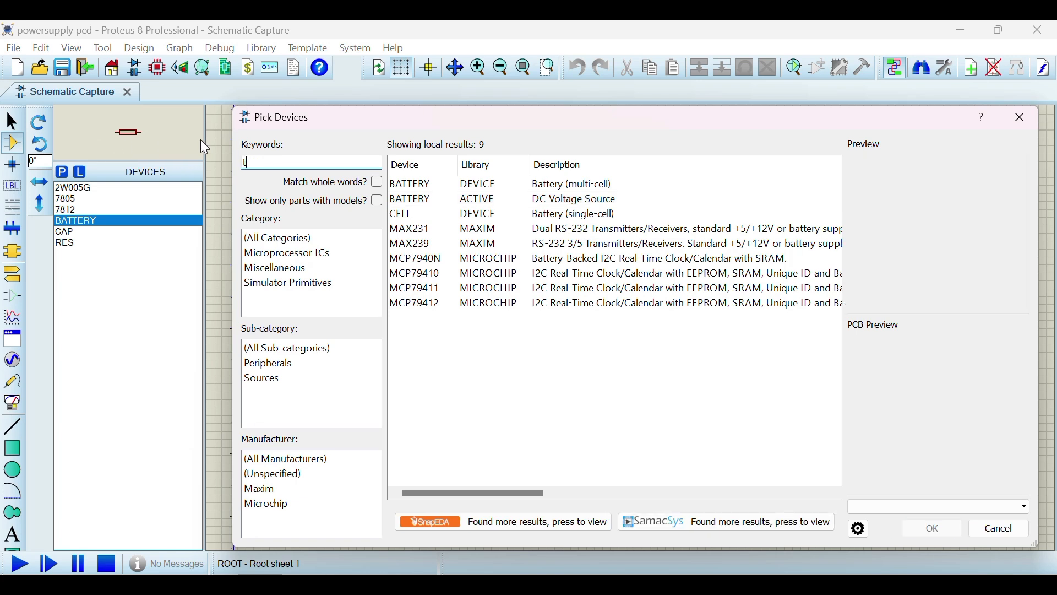
type("block")
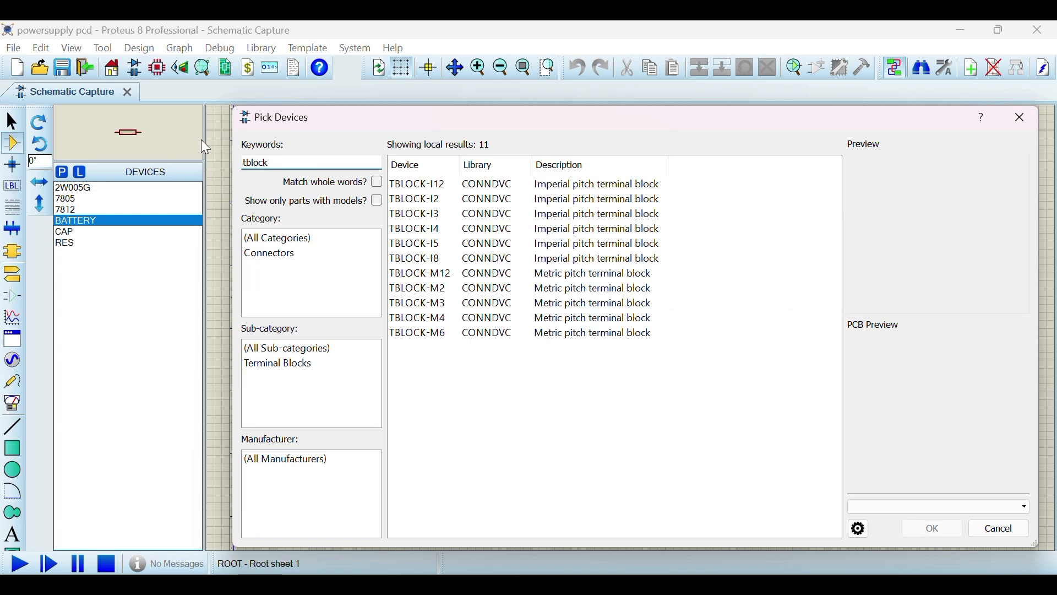
double_click(430, 200)
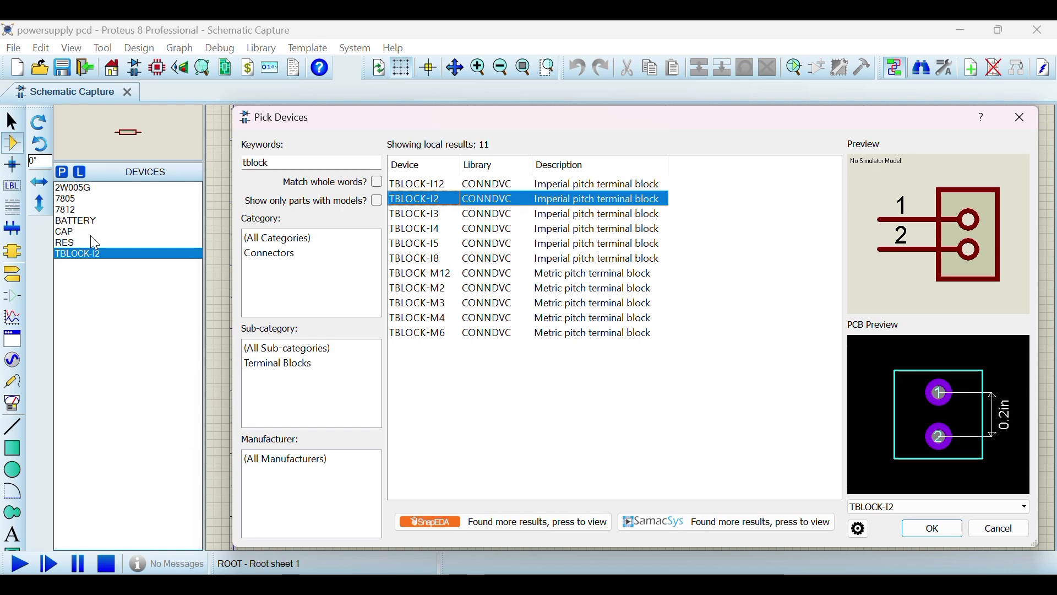
Find the generic light emitting diode LED with the keyword "led", add it to the device list and finish picking devices
left_click(289, 163)
double_click(252, 160)
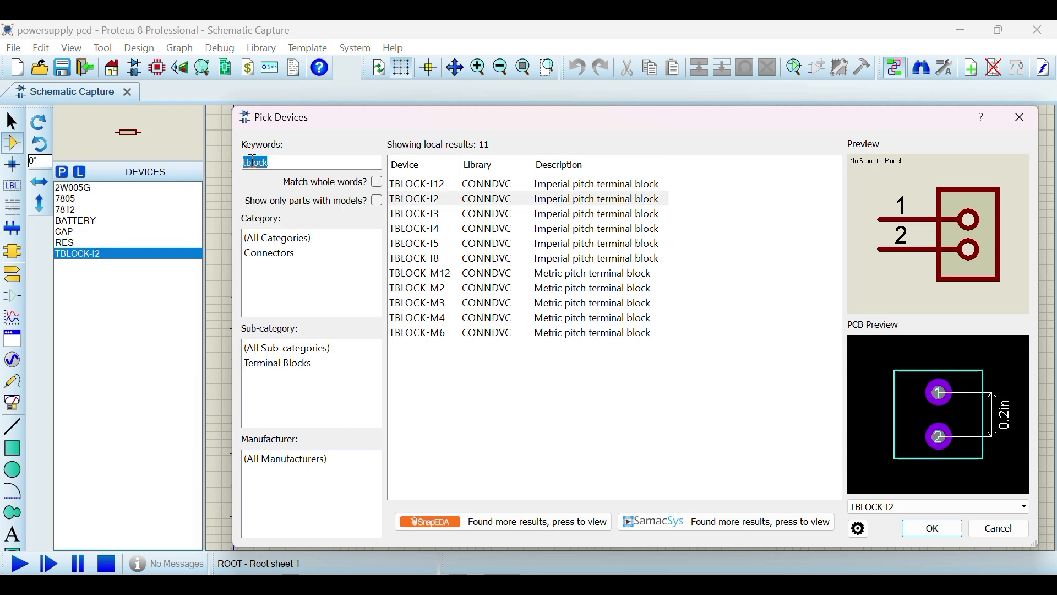
key("BackSpace")
type("led")
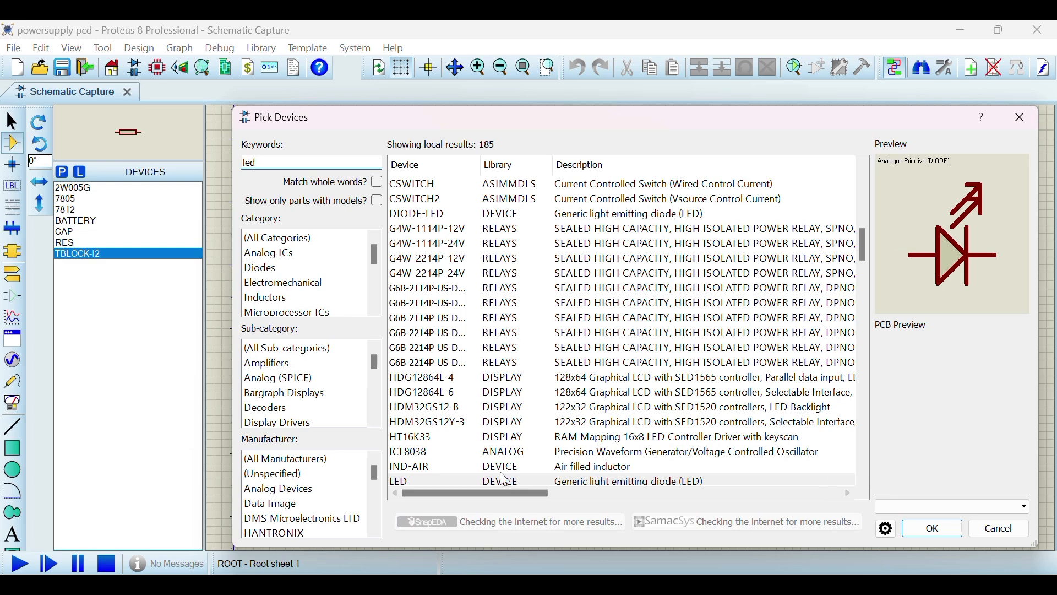
left_click(511, 480)
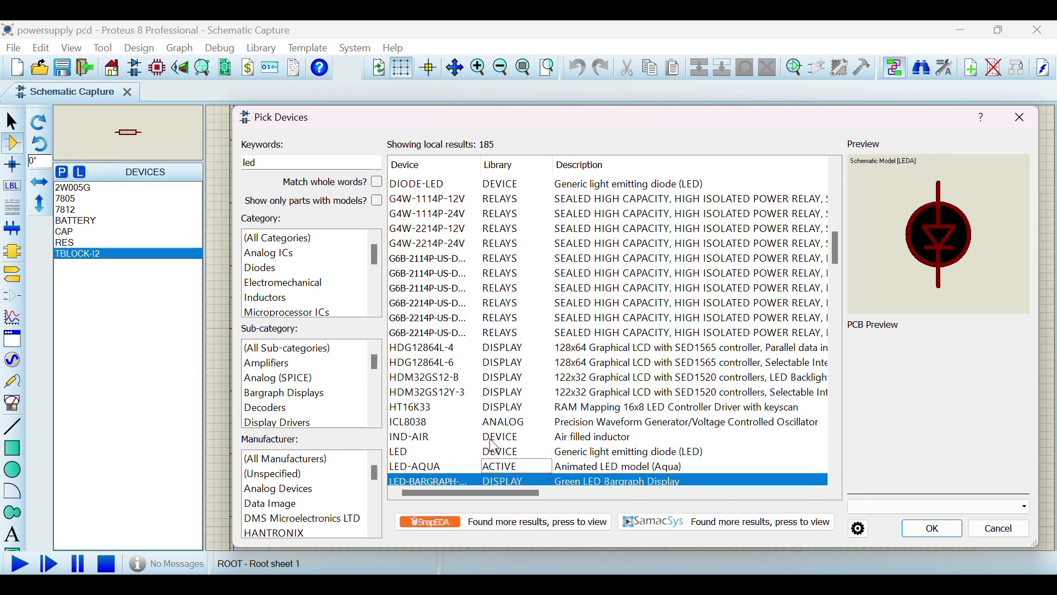
left_click(424, 455)
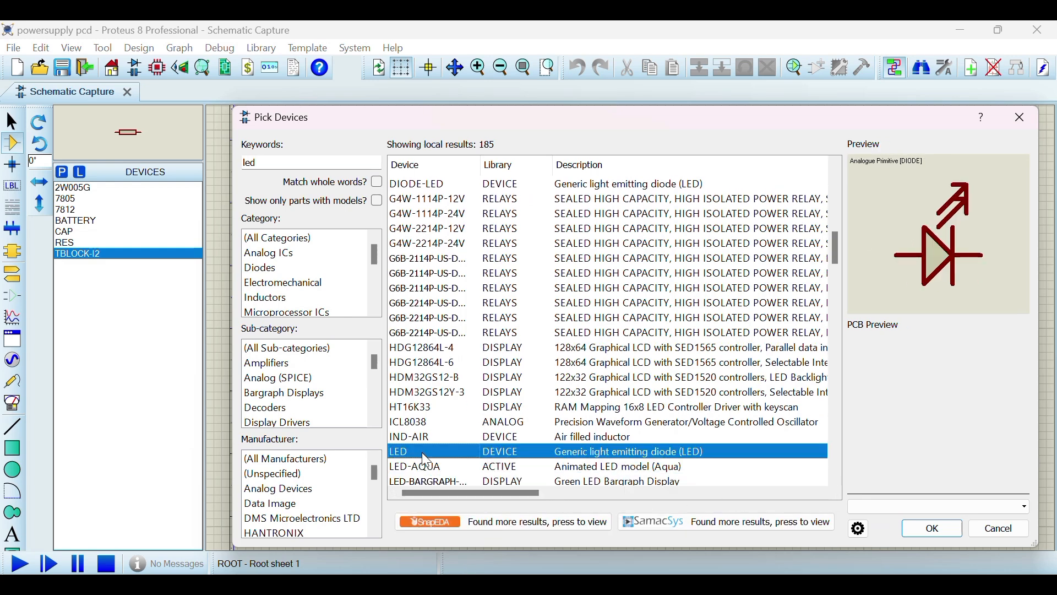
left_click(932, 530)
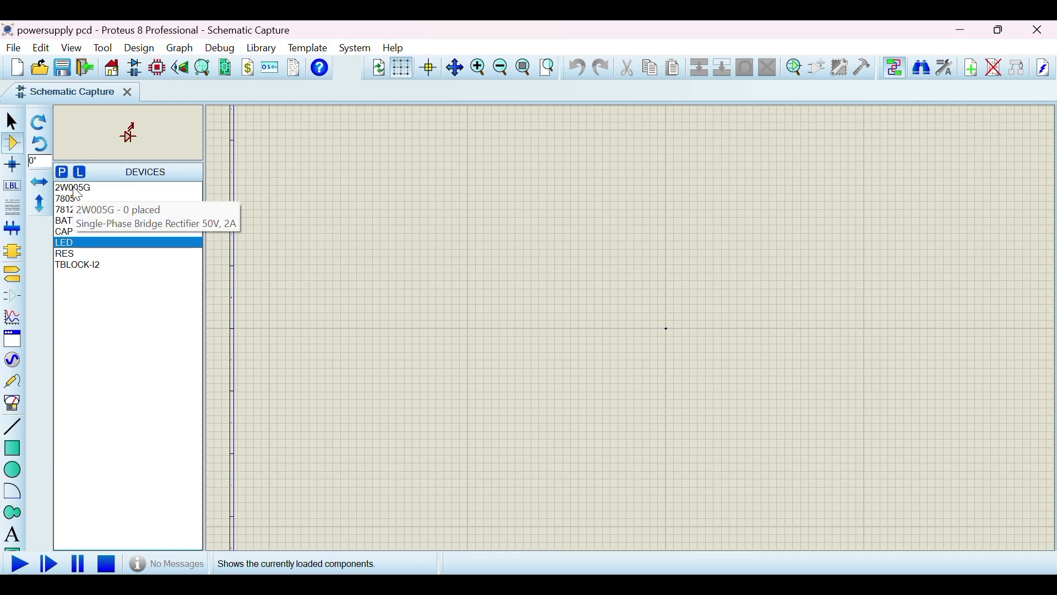
Place the BATTERY on the schematic sheet near its left border
left_click(77, 220)
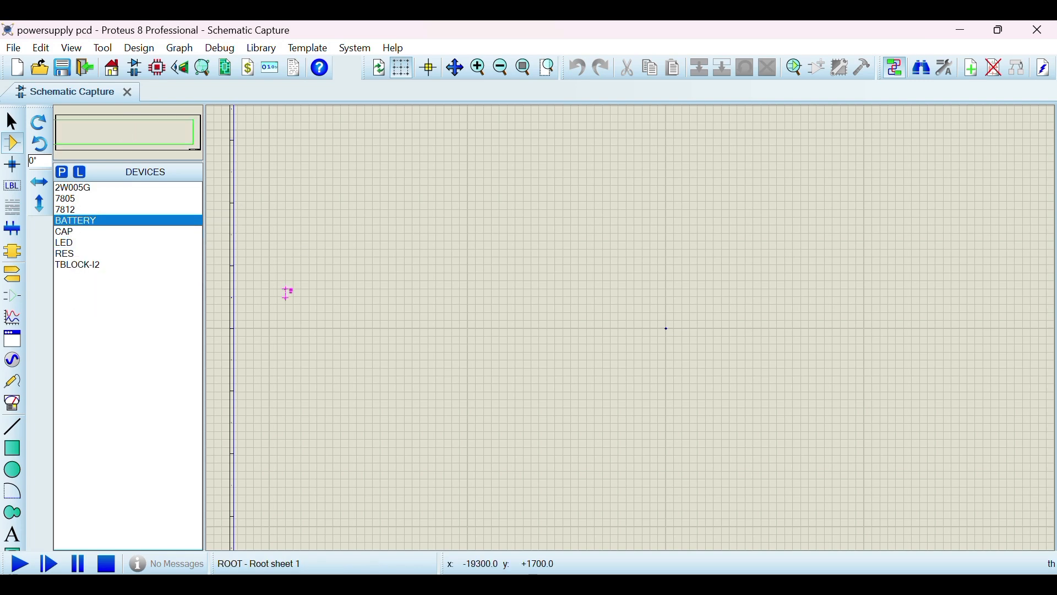
left_click(279, 320)
scroll(278, 319, "up", 1)
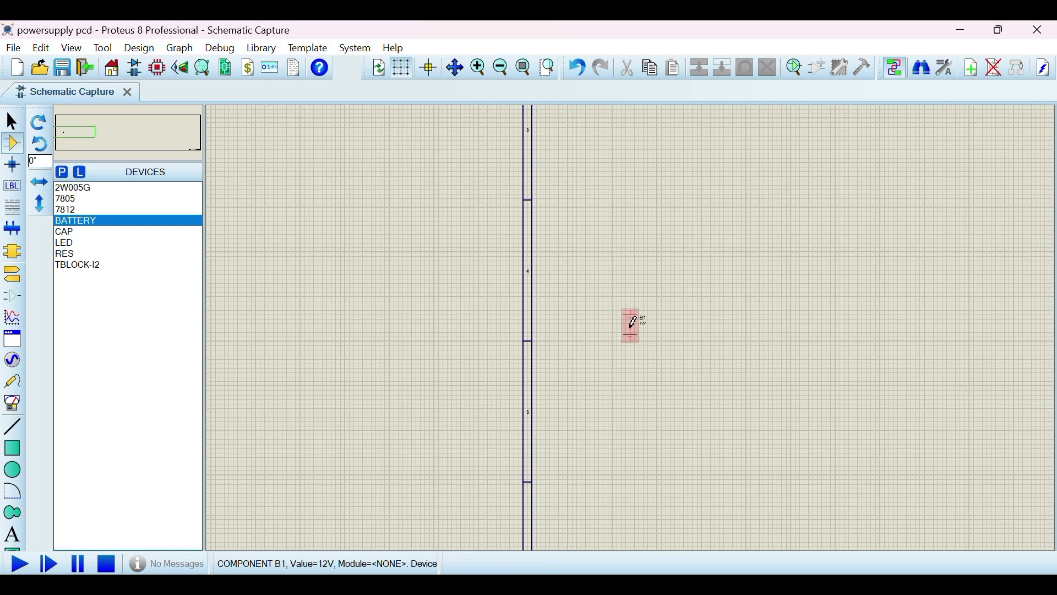
scroll(634, 322, "up", 3)
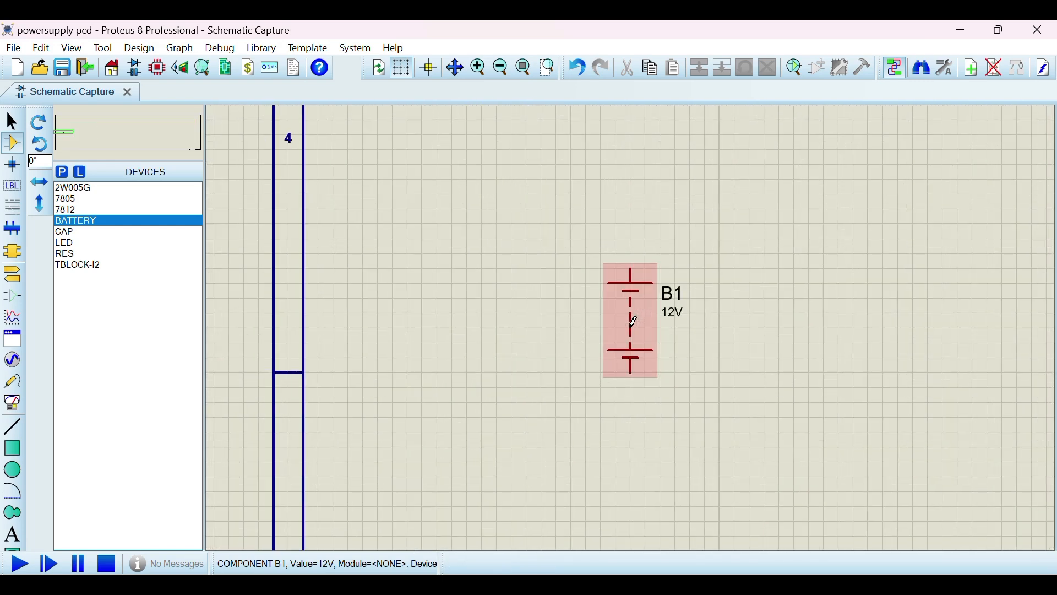
scroll(632, 331, "down", 1)
scroll(631, 336, "up", 1)
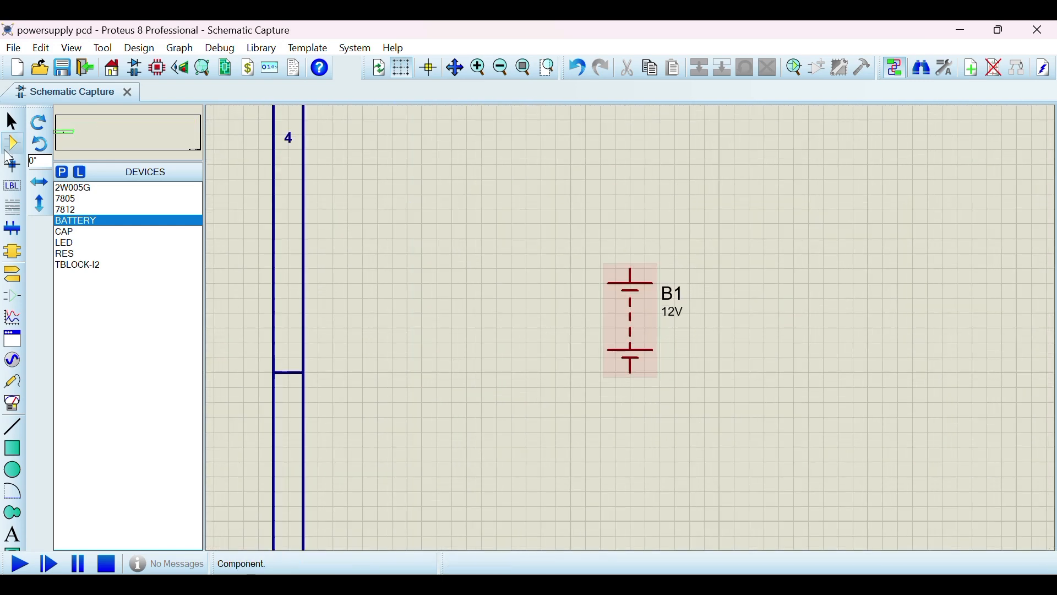
Move battery B1 up and to the left to leave room for the rest of the circuit
left_click(69, 135)
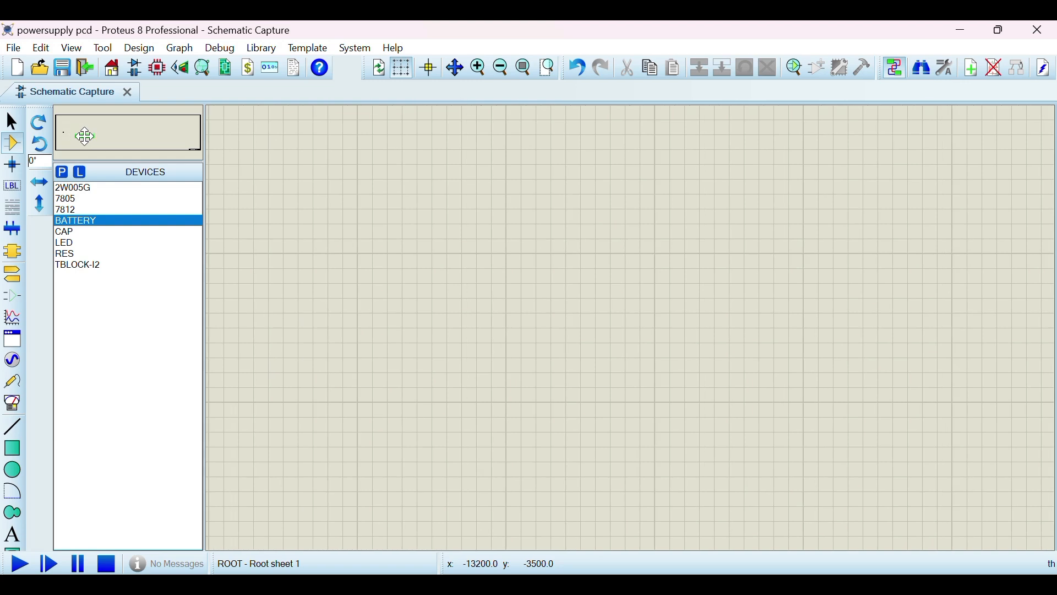
left_click(67, 131)
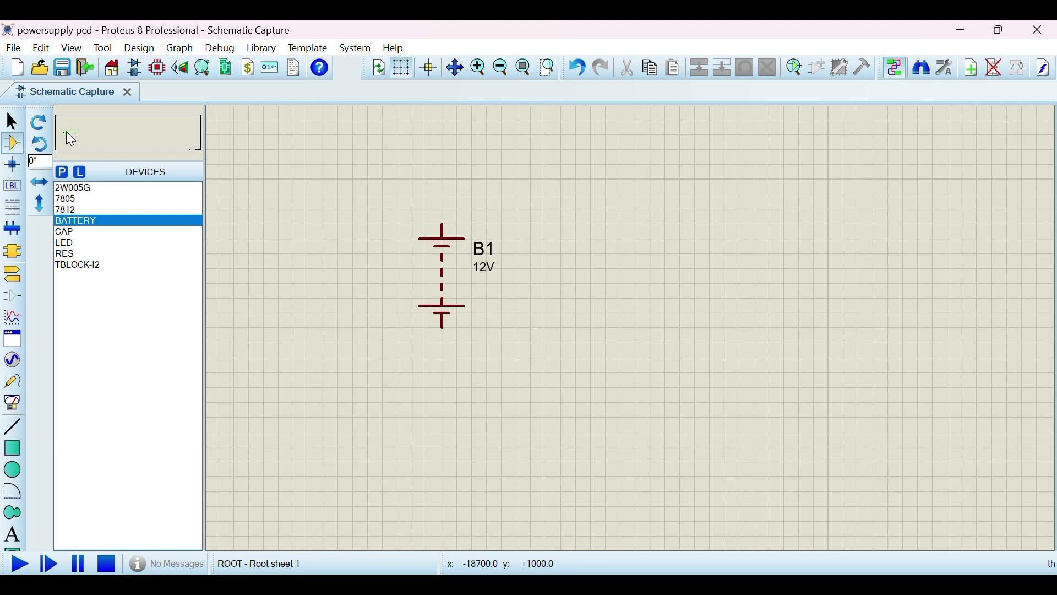
left_click(68, 132)
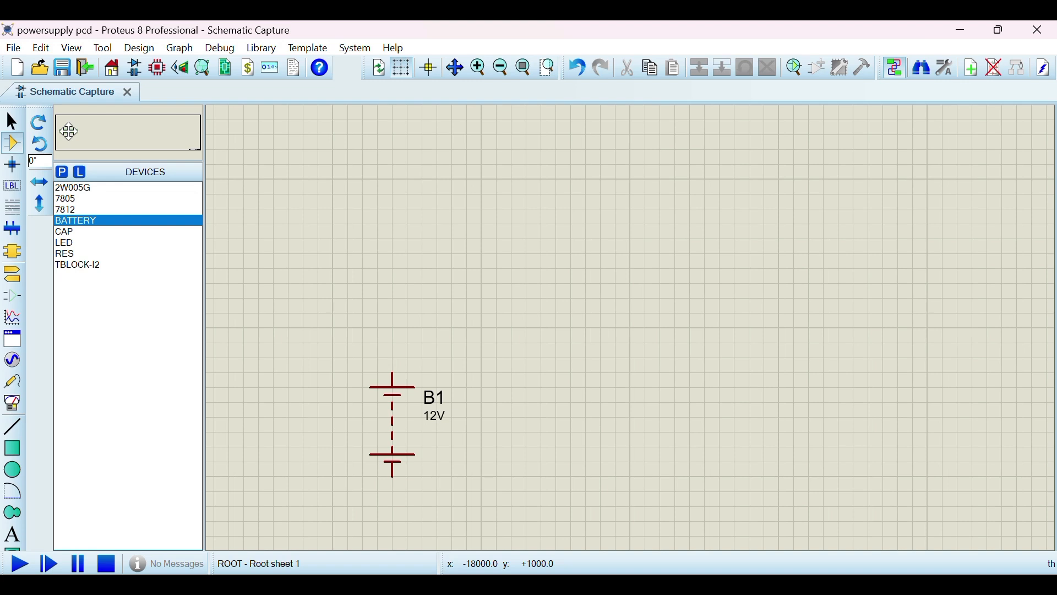
left_click(69, 131)
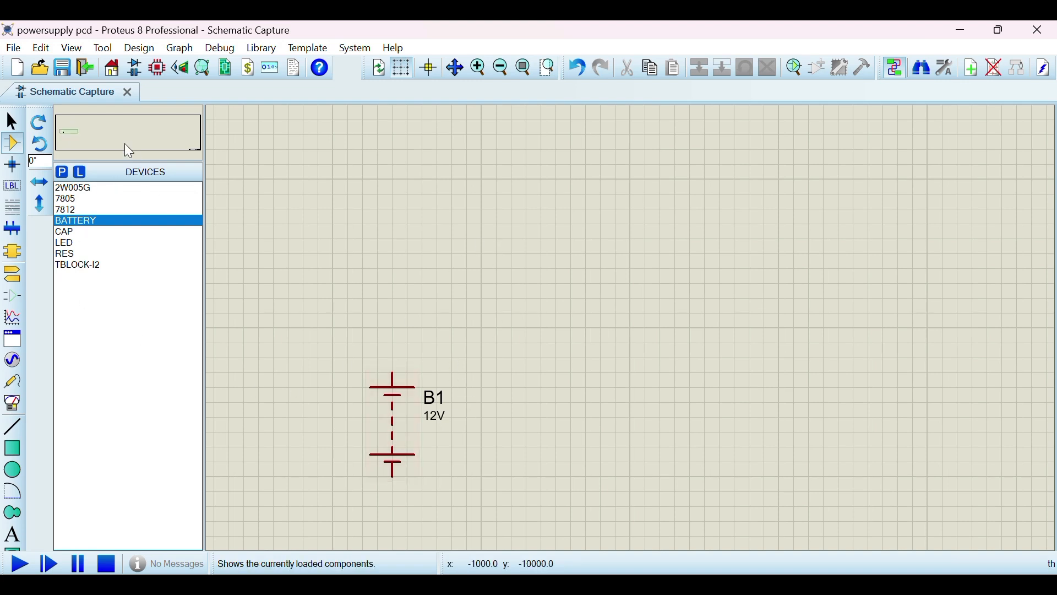
double_click(390, 438)
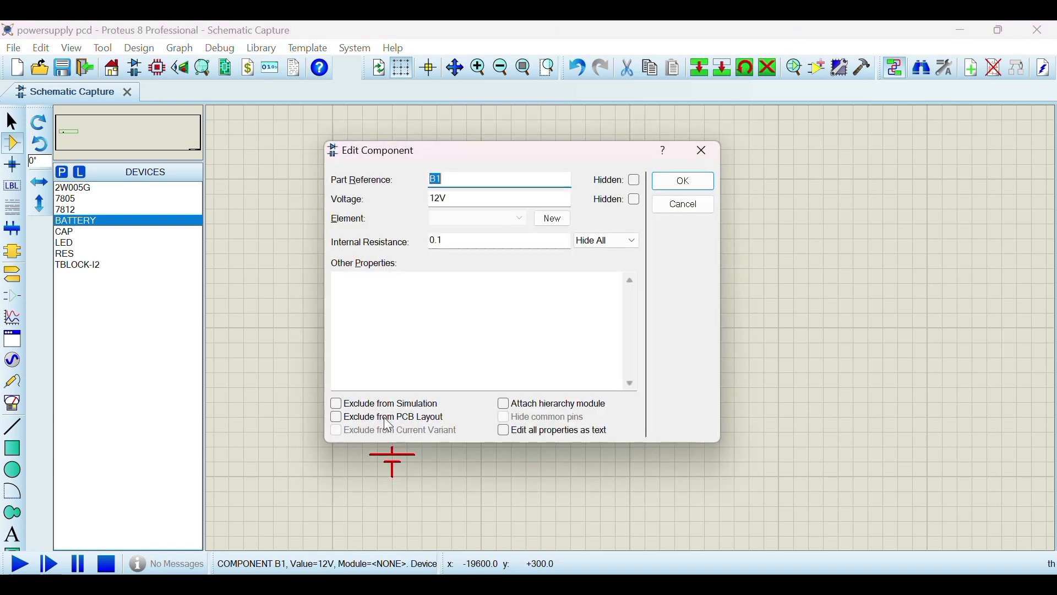
left_click(703, 156)
left_click_drag(392, 436, 274, 333)
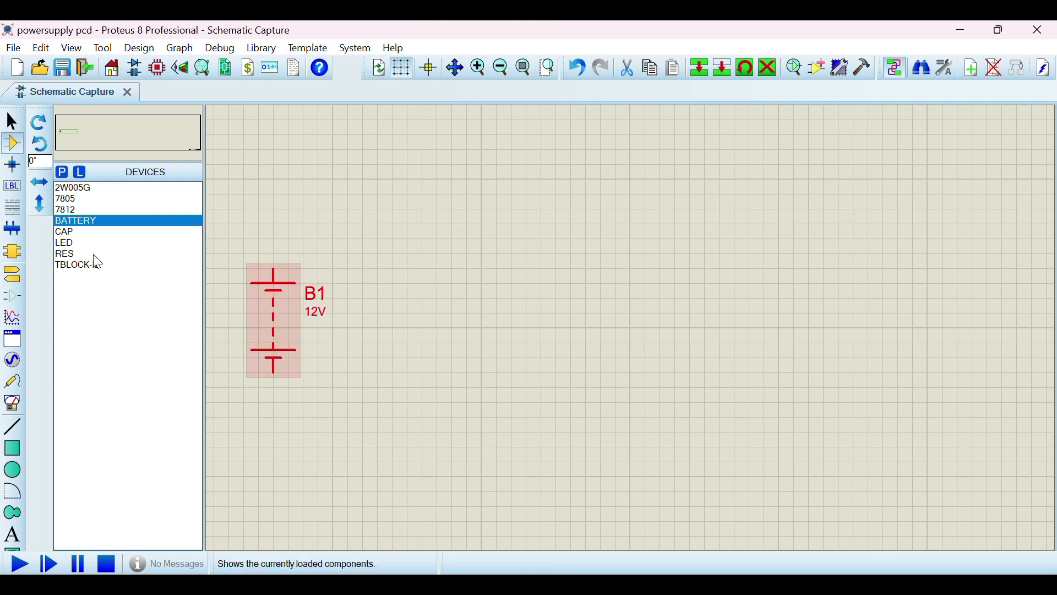
Place the 2W005G bridge rectifier to the right of the battery
left_click(83, 188)
left_click(439, 327)
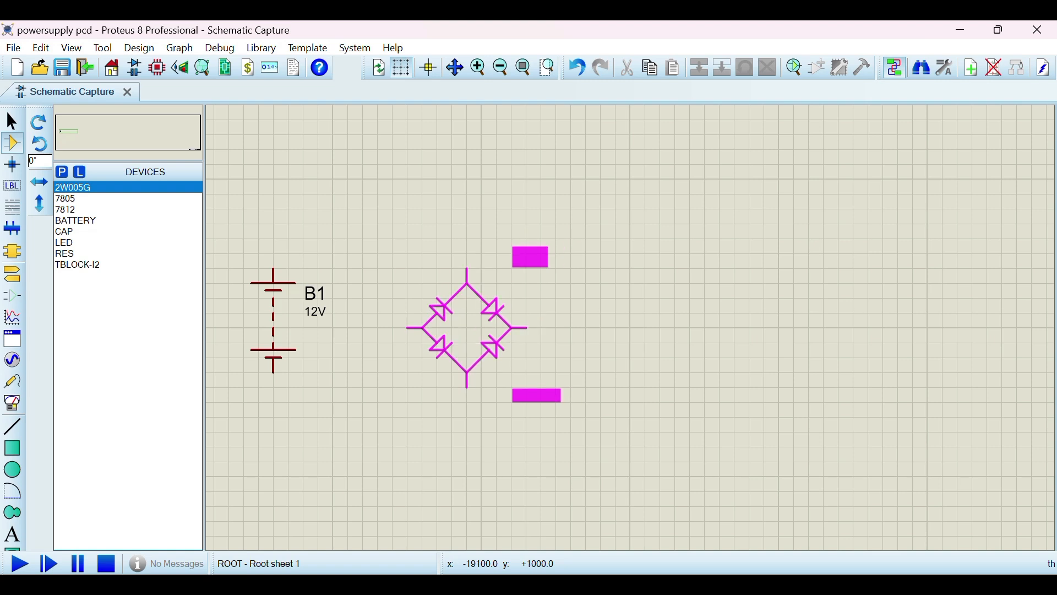
left_click(468, 328)
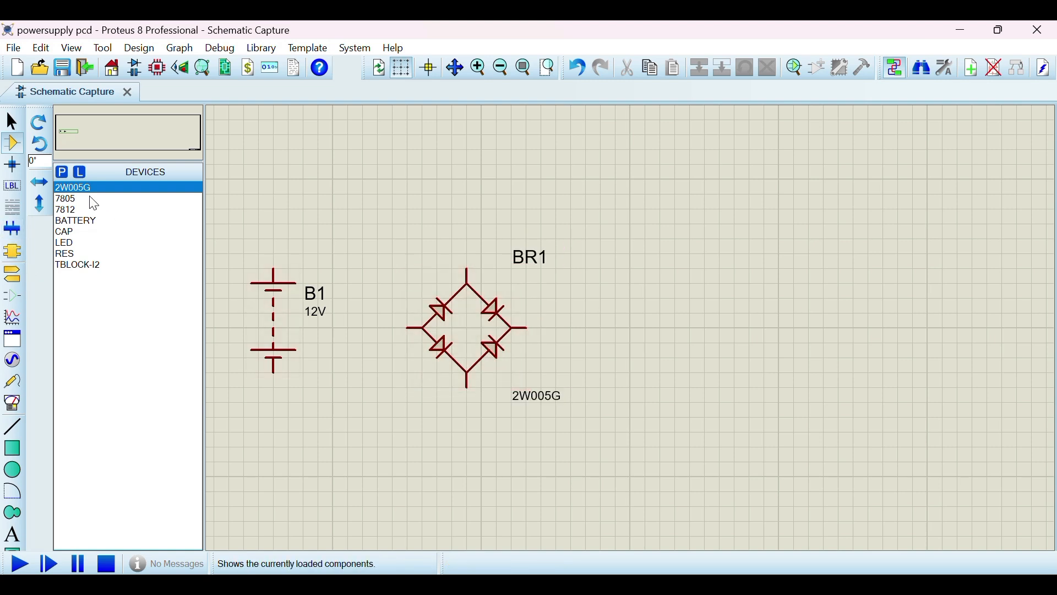
Place the 7812 regulator to the right of the bridge rectifier and the 7805 regulator to the right of the 7812
left_click(77, 210)
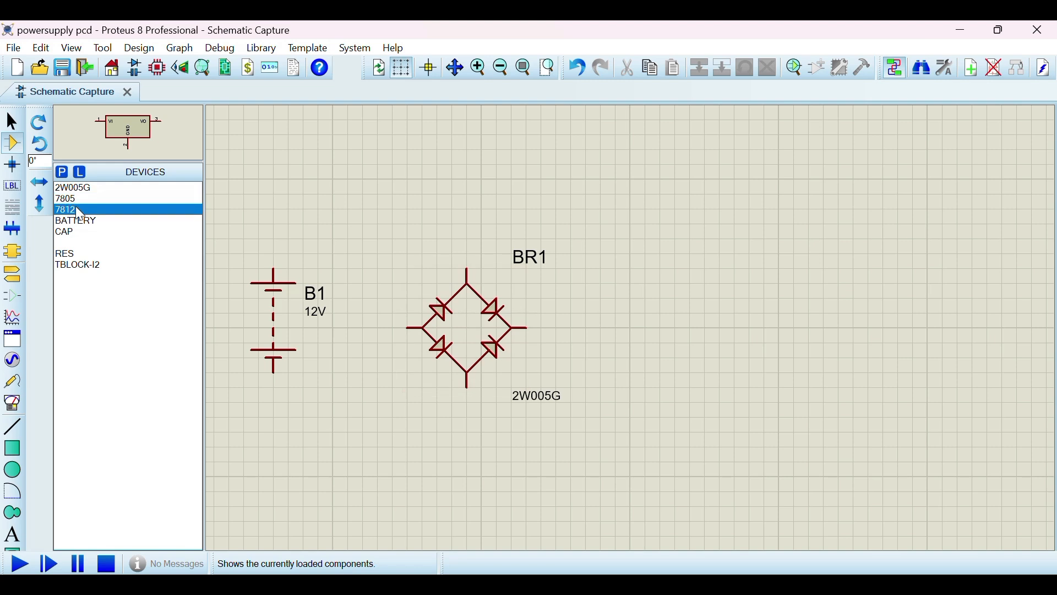
left_click(738, 330)
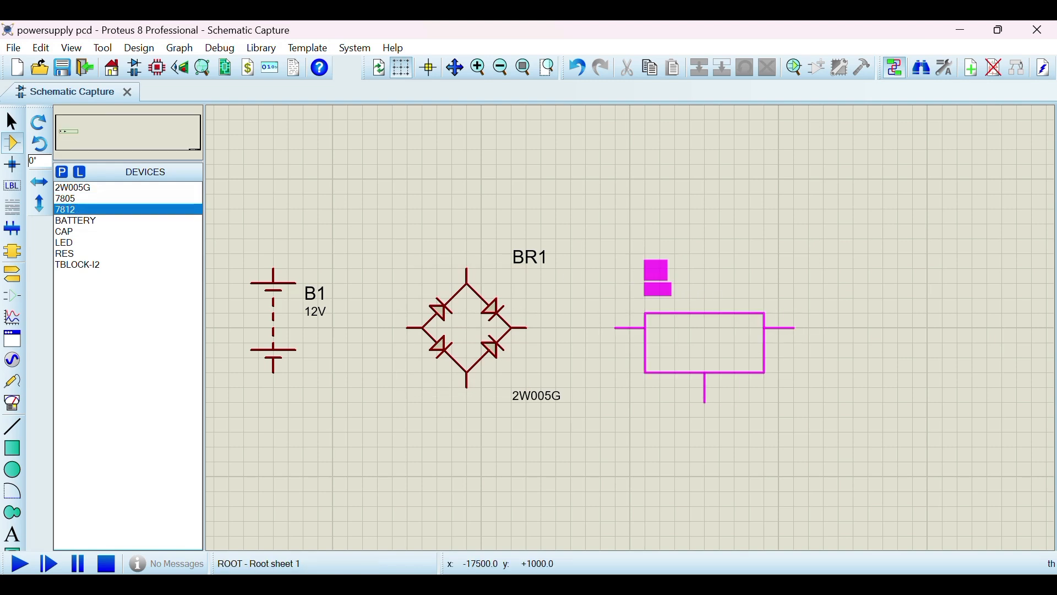
left_click(733, 348)
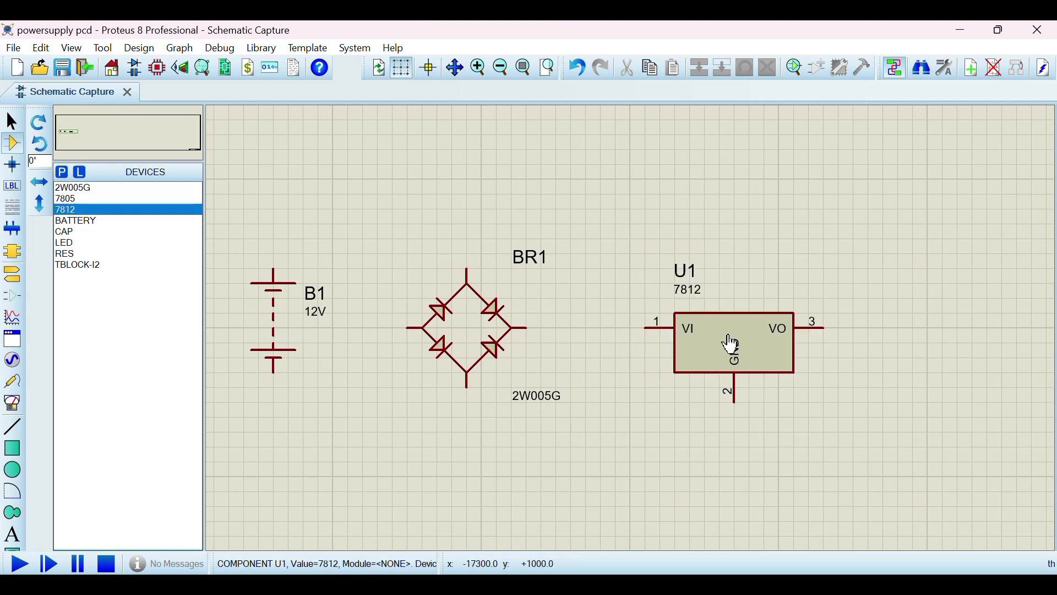
left_click(67, 199)
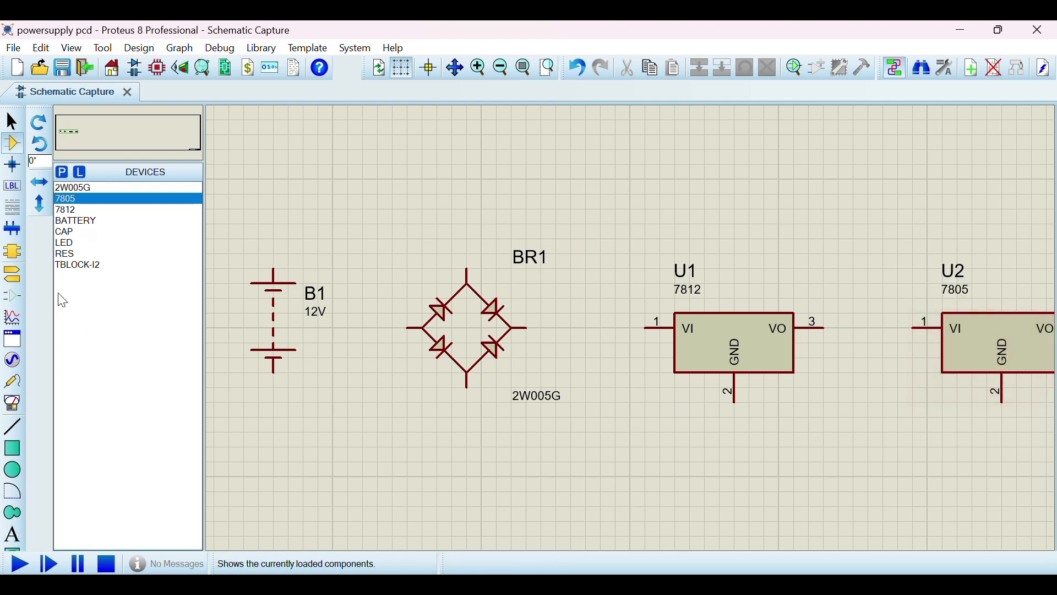
Place a CAP capacitor below and between the bridge rectifier and the 7812, and rotate it clockwise to stand vertically
left_click(67, 233)
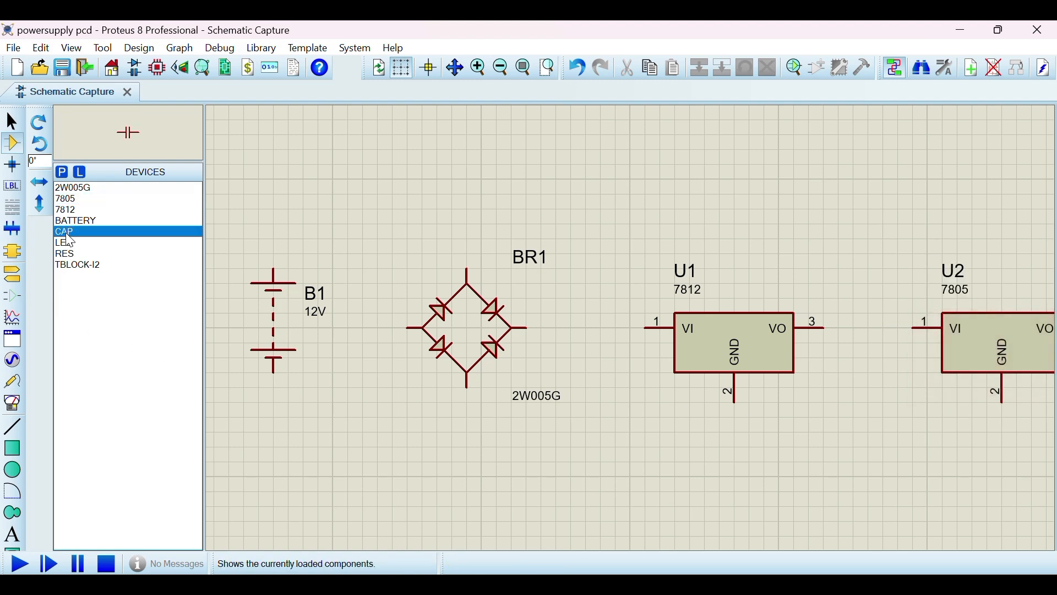
left_click(601, 446)
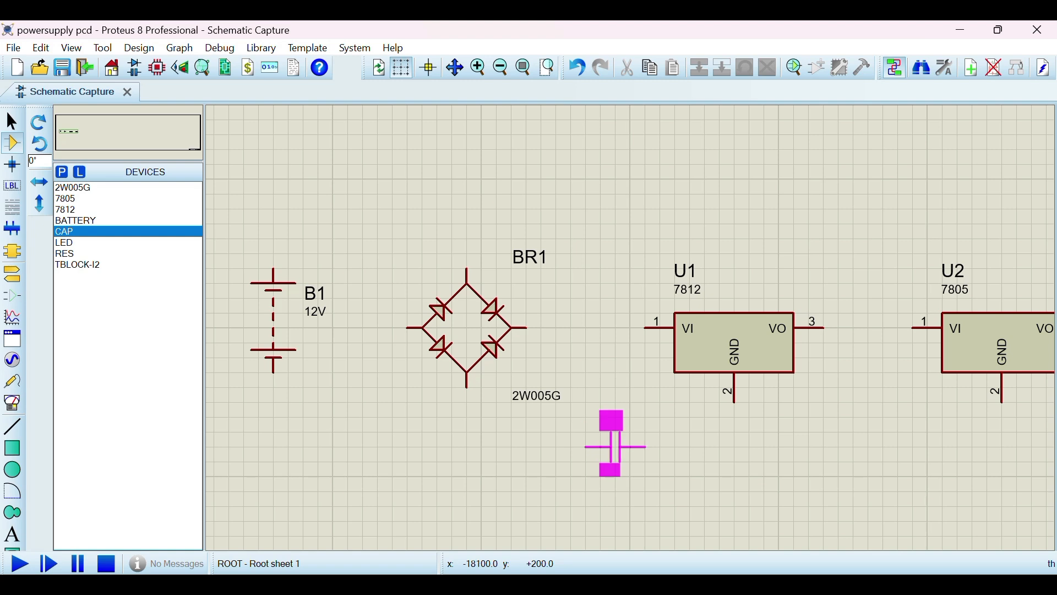
left_click(608, 456)
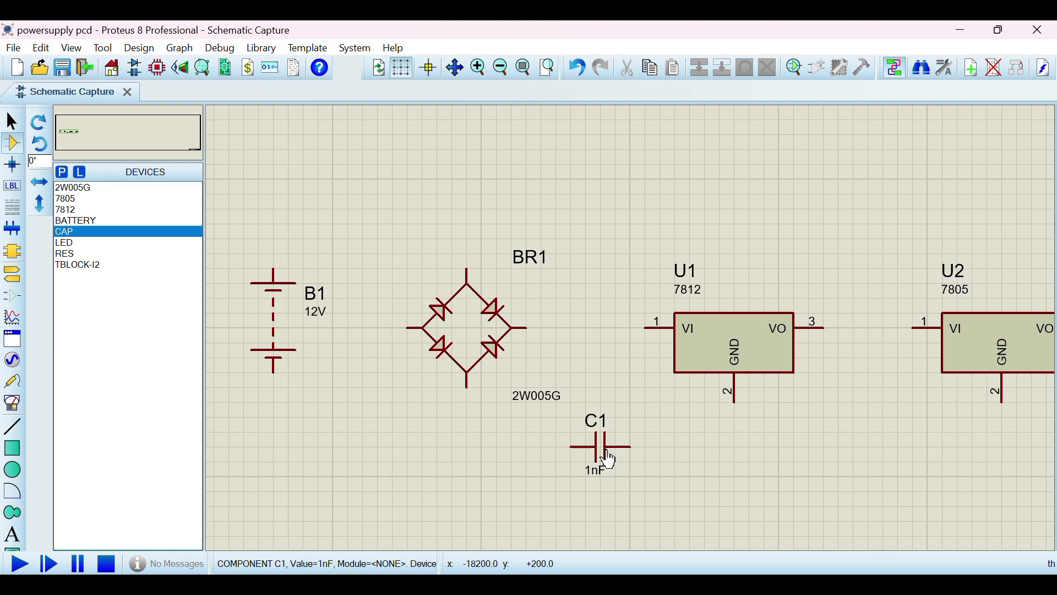
right_click(609, 460)
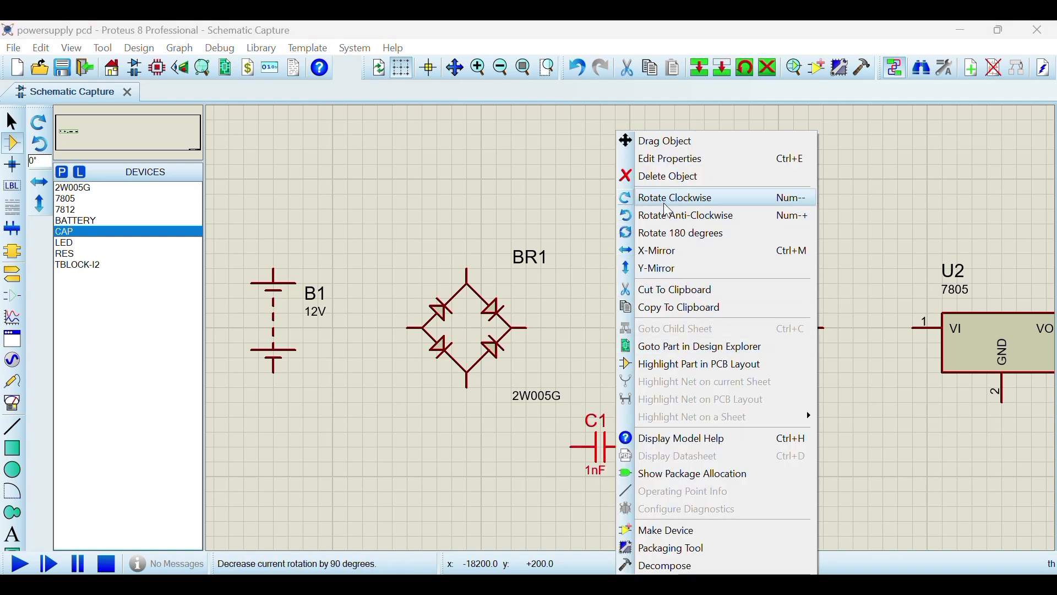
left_click(683, 197)
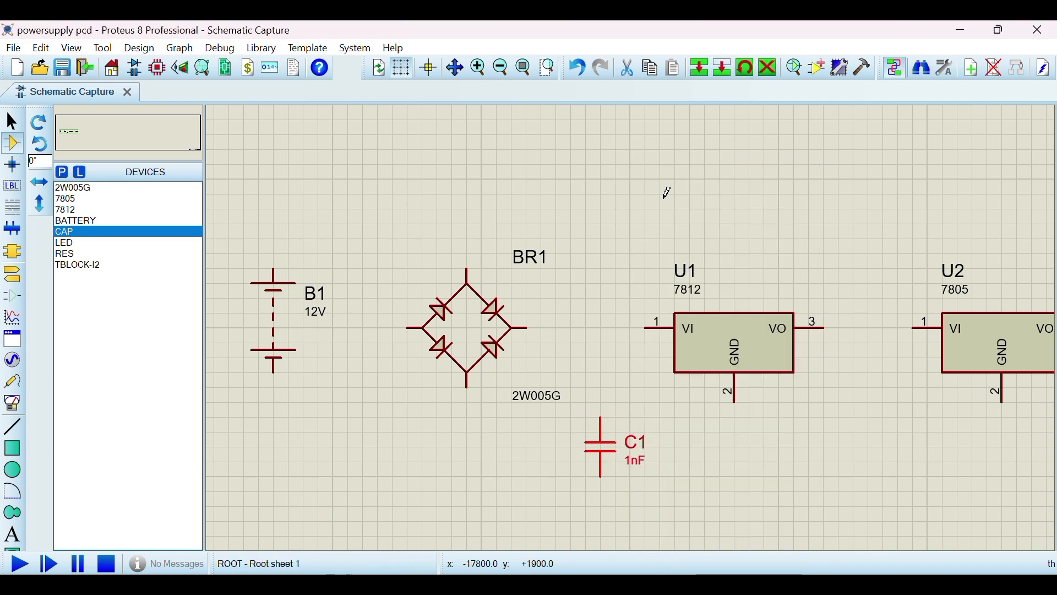
Place a RES resistor below the output side of the 7805 regulator and rotate it 180 degrees
left_click(72, 250)
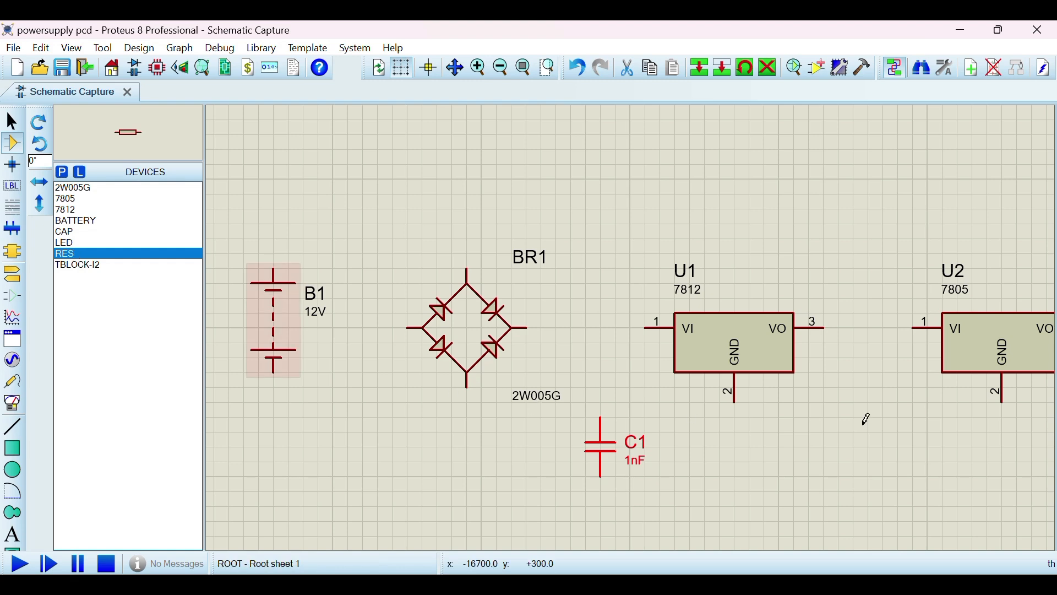
scroll(772, 401, "down", 1)
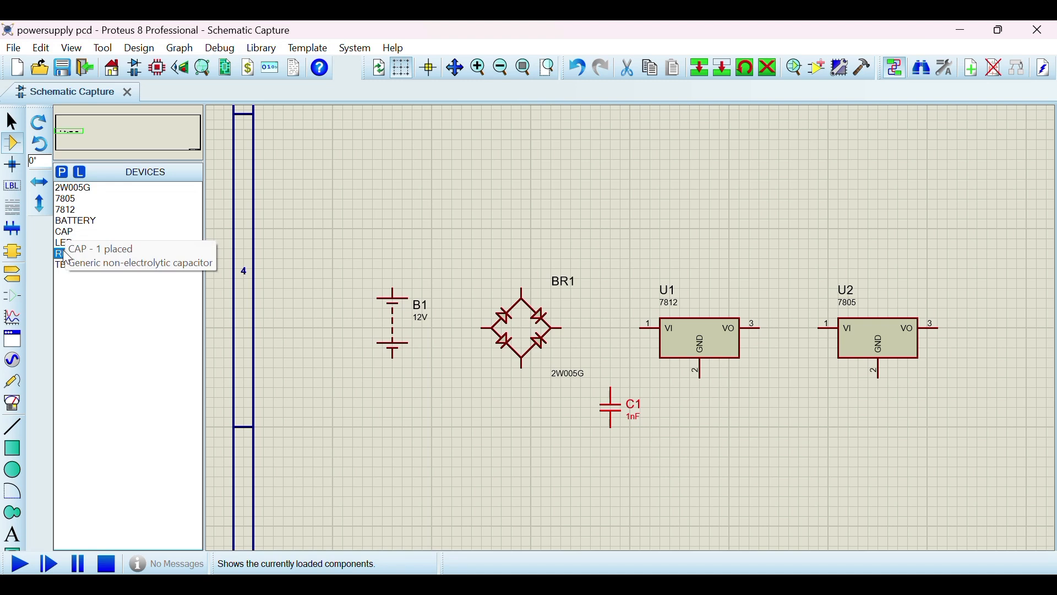
left_click(962, 393)
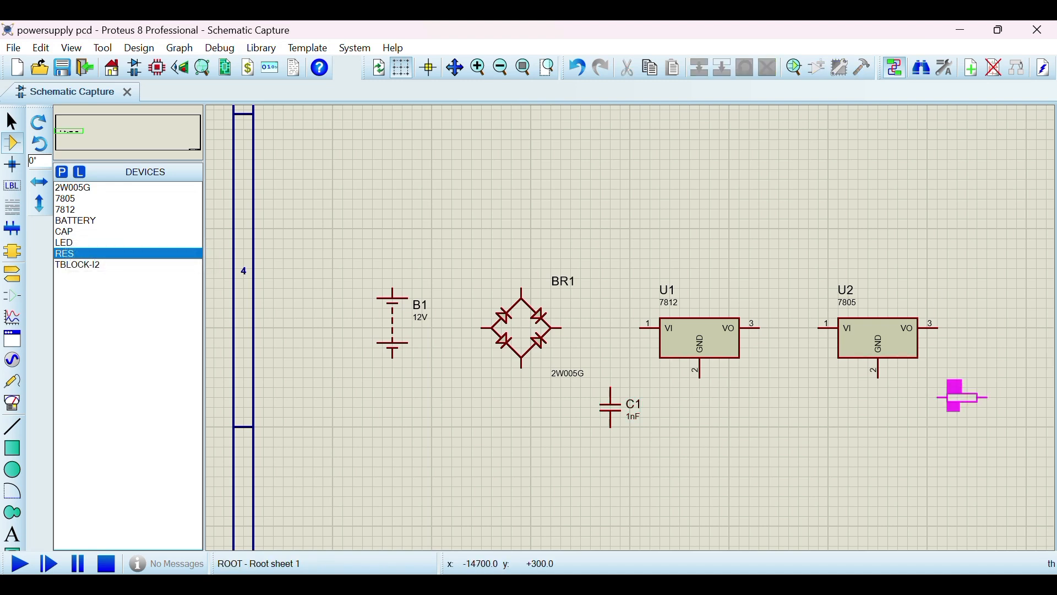
left_click(961, 390)
right_click(957, 383)
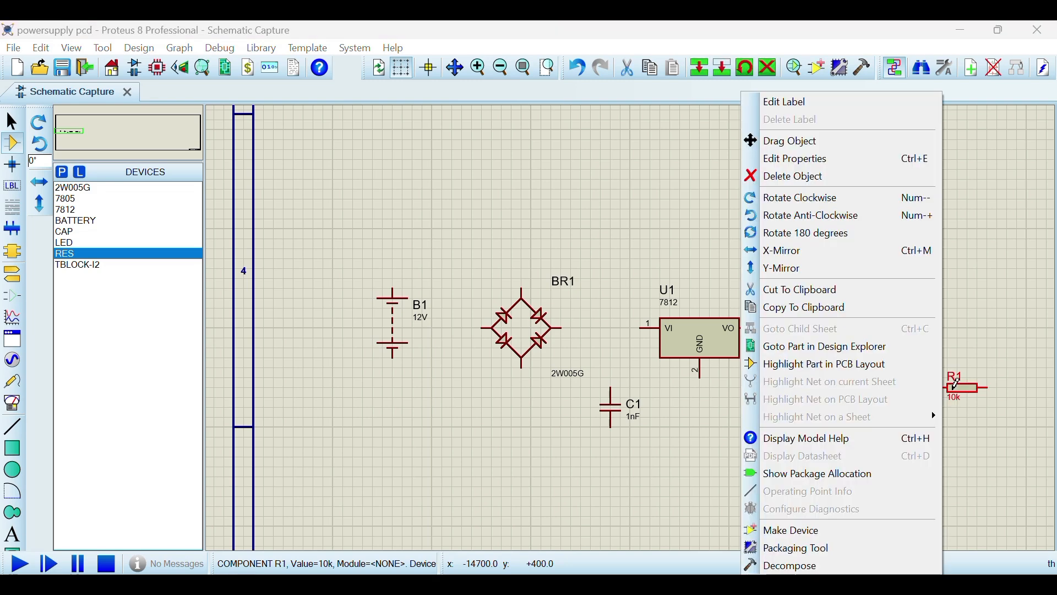
left_click(815, 232)
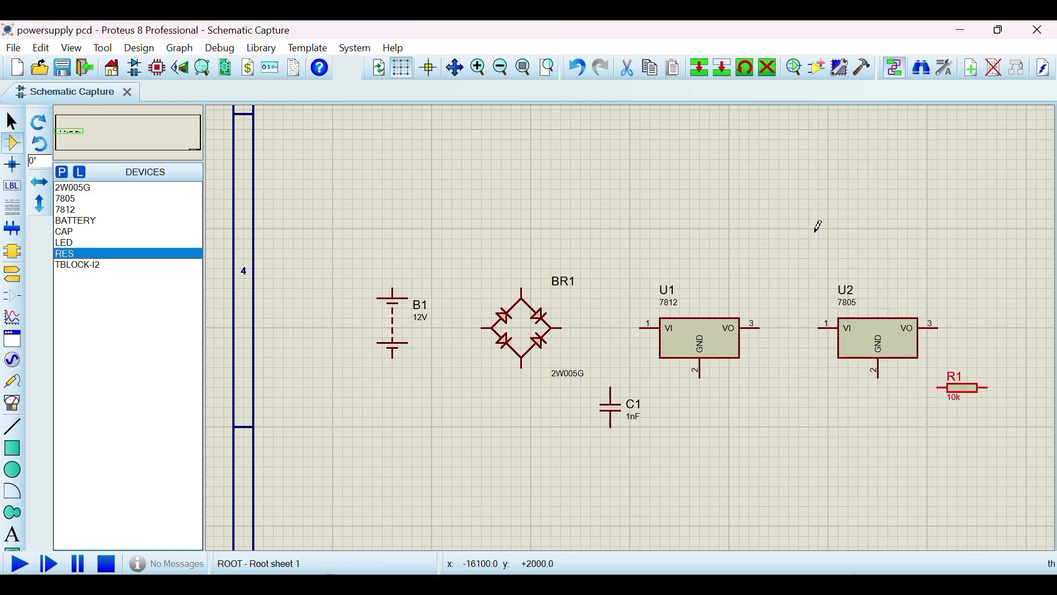
Rotate resistor R1 clockwise to stand vertically and place an LED below it
right_click(967, 387)
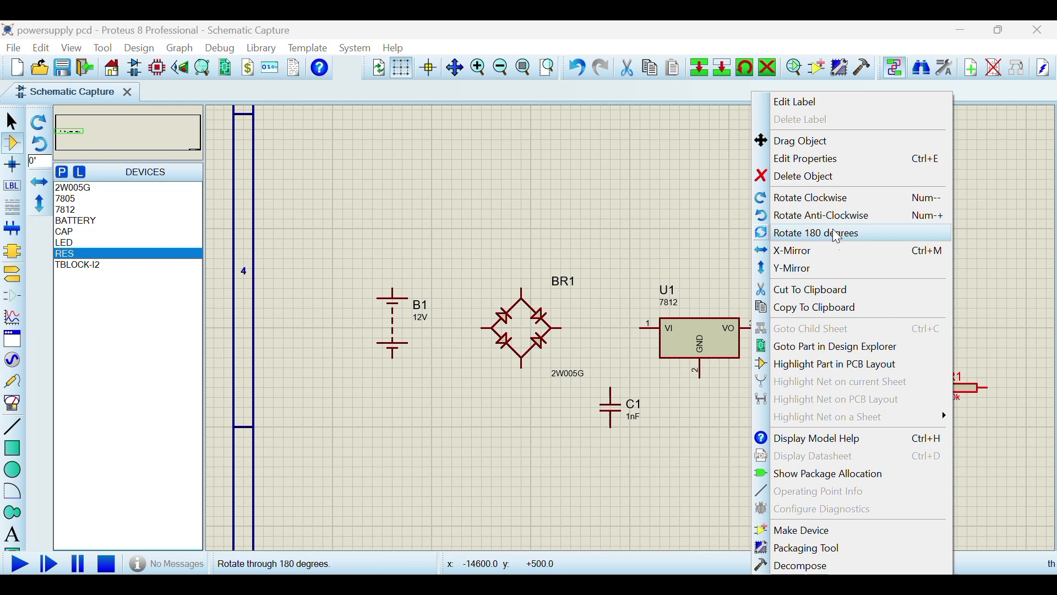
left_click(825, 201)
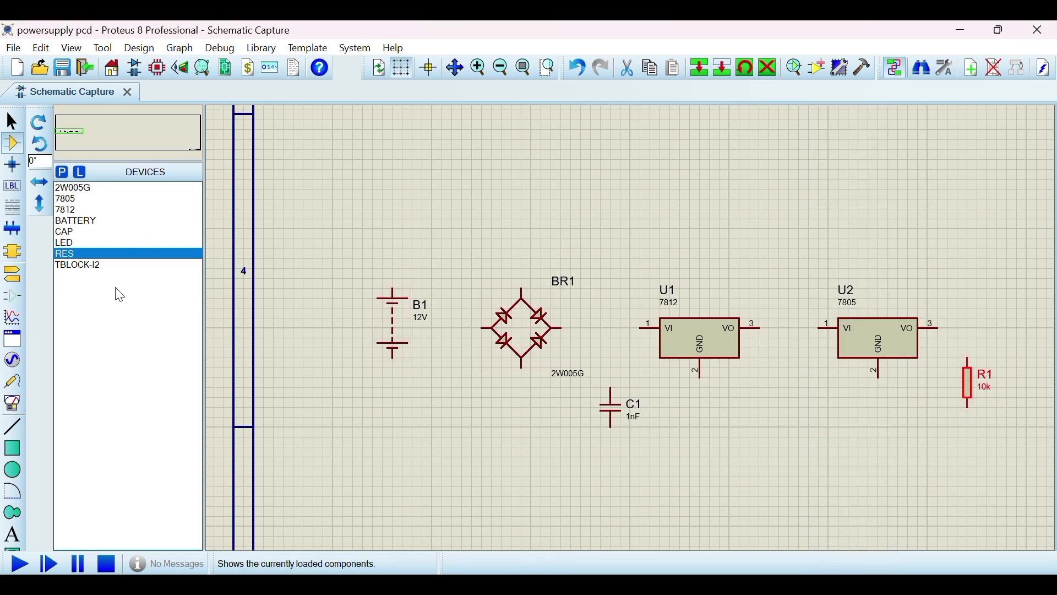
left_click(71, 244)
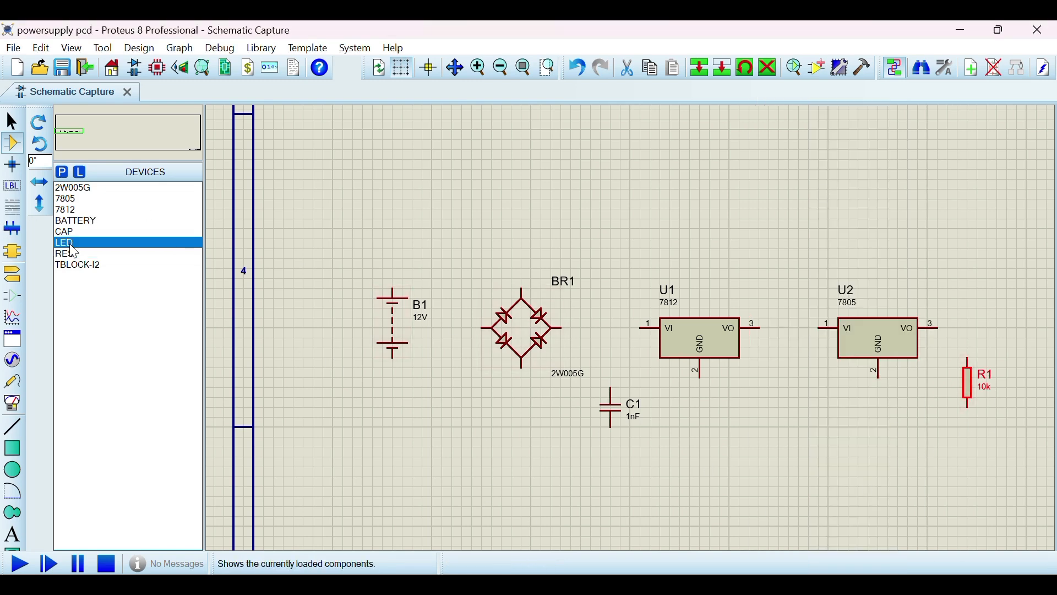
left_click(965, 429)
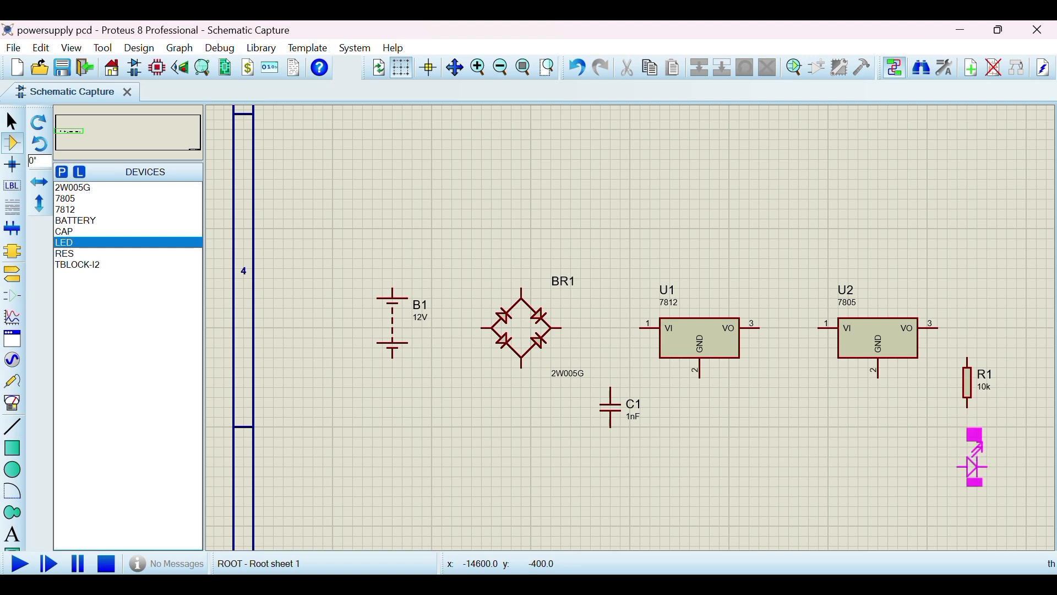
left_click(972, 468)
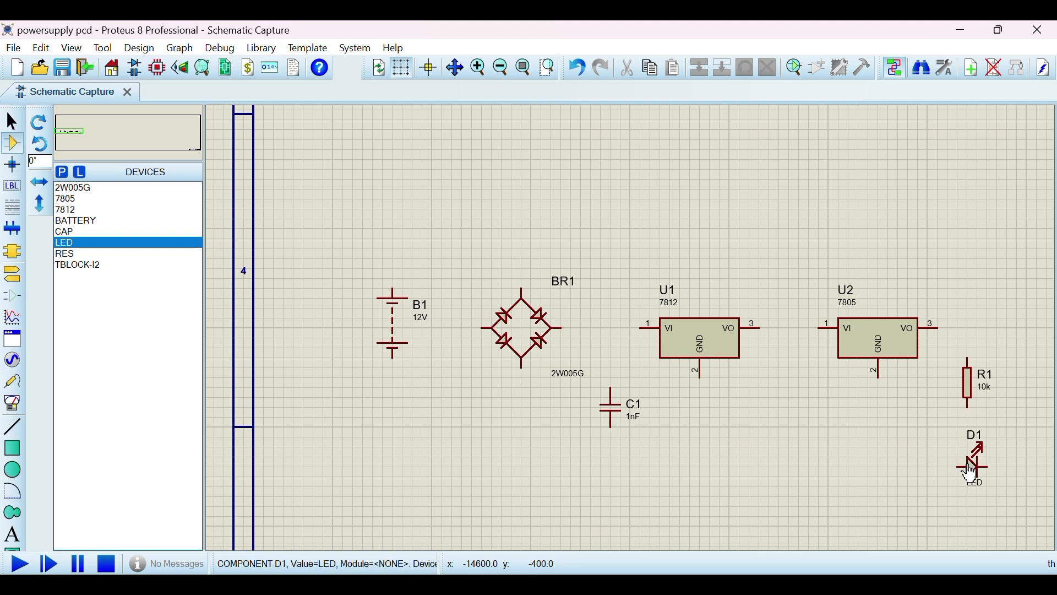
Rotate the LED clockwise to stand vertically and move it up directly beneath resistor R1
right_click(971, 471)
left_click(857, 196)
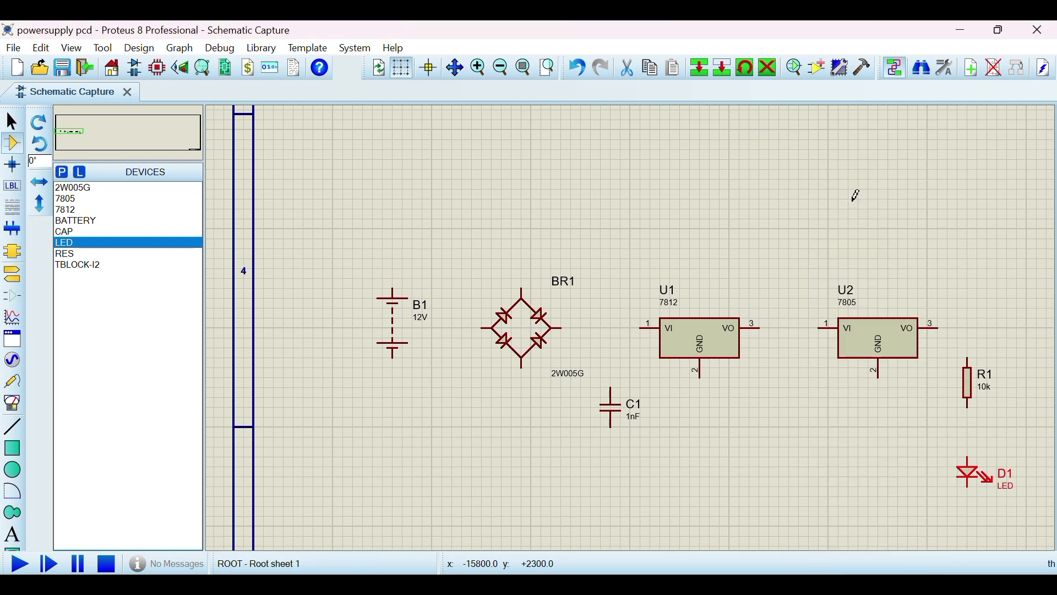
double_click(973, 482)
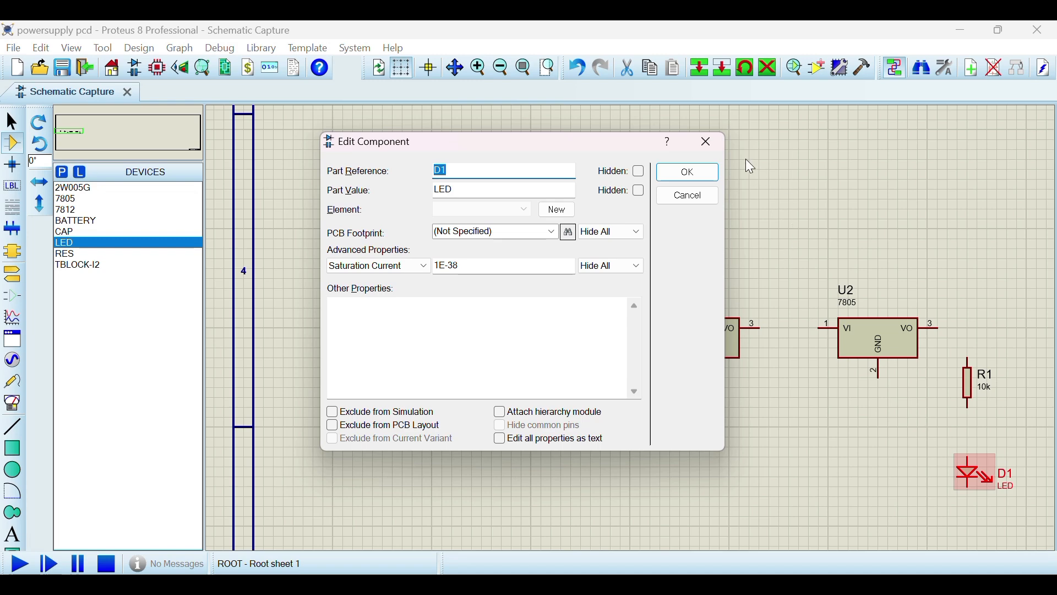
left_click(705, 141)
left_click(967, 491)
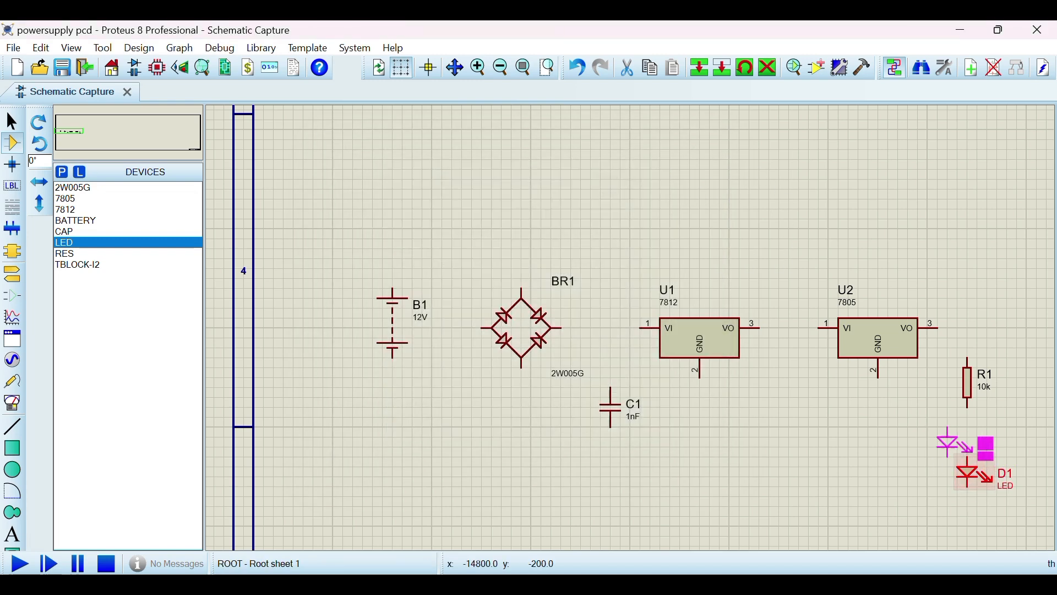
left_click_drag(968, 453, 964, 448)
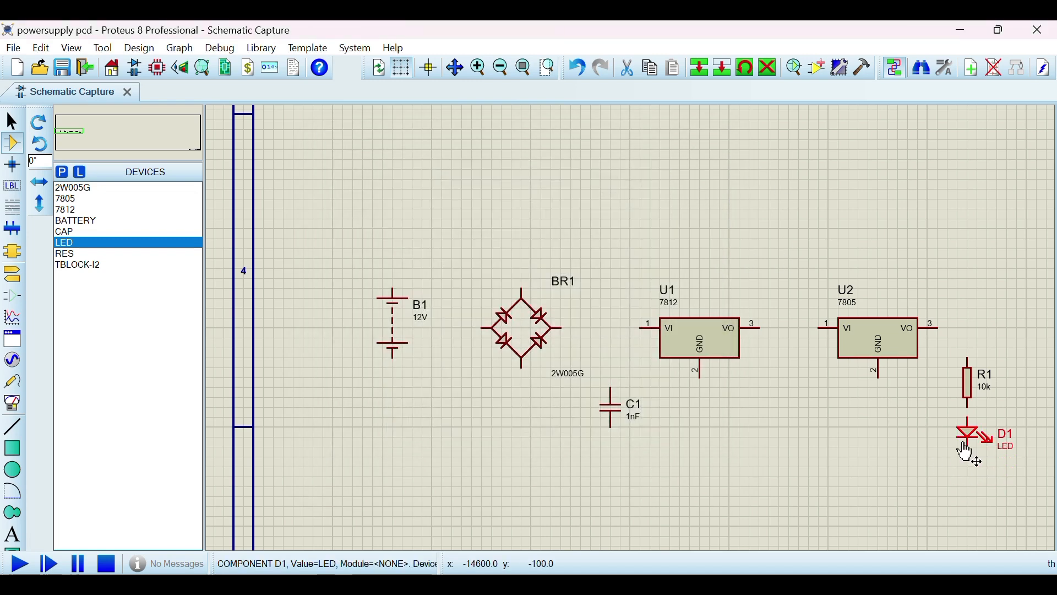
left_click(903, 484)
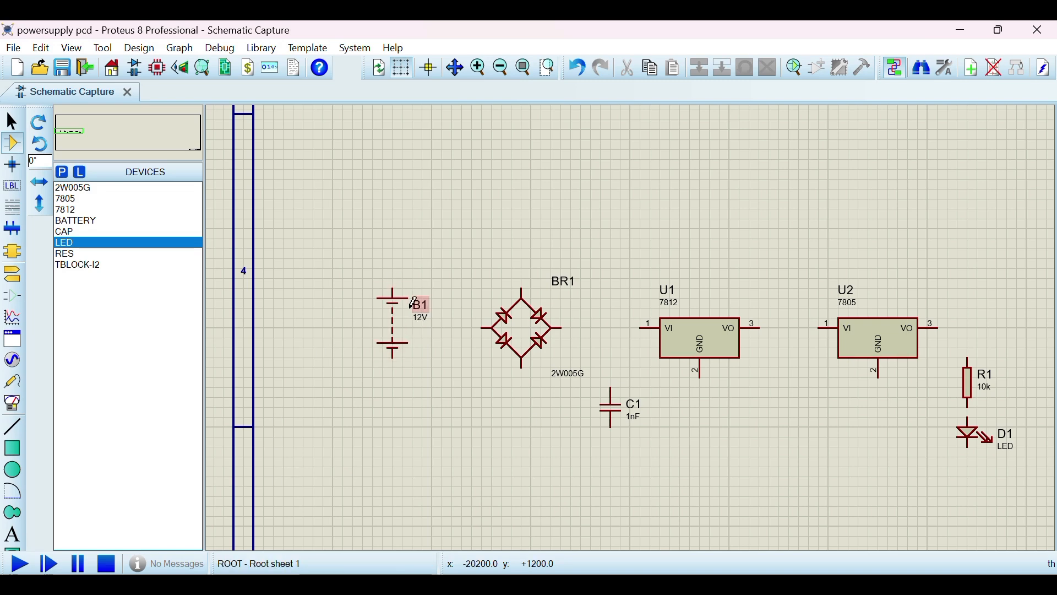
Wire the battery's upper terminal to the upper terminal of the bridge rectifier, routing the wire above both parts
left_click(67, 130)
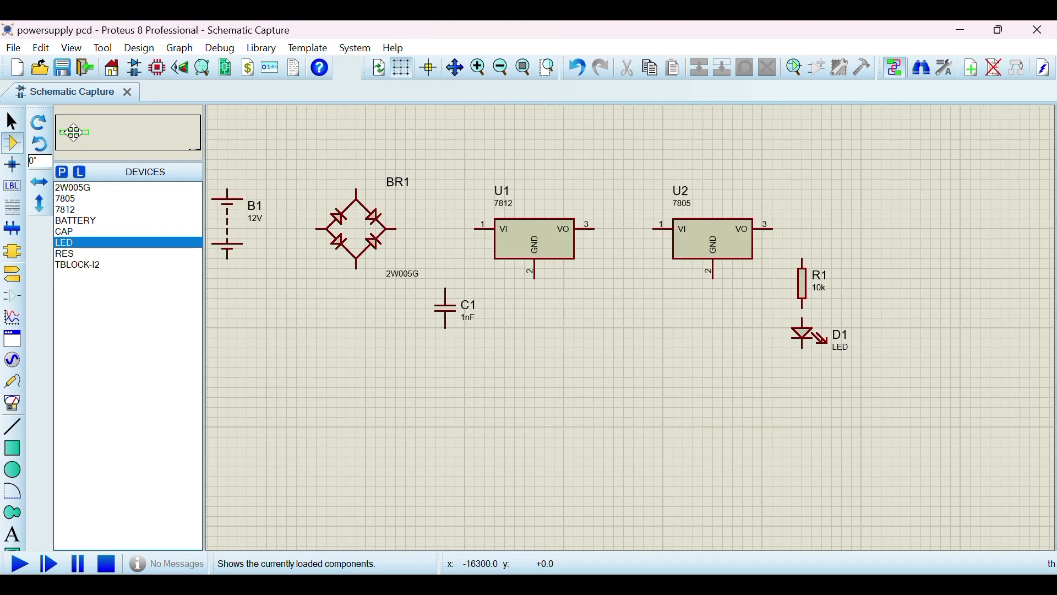
left_click(71, 132)
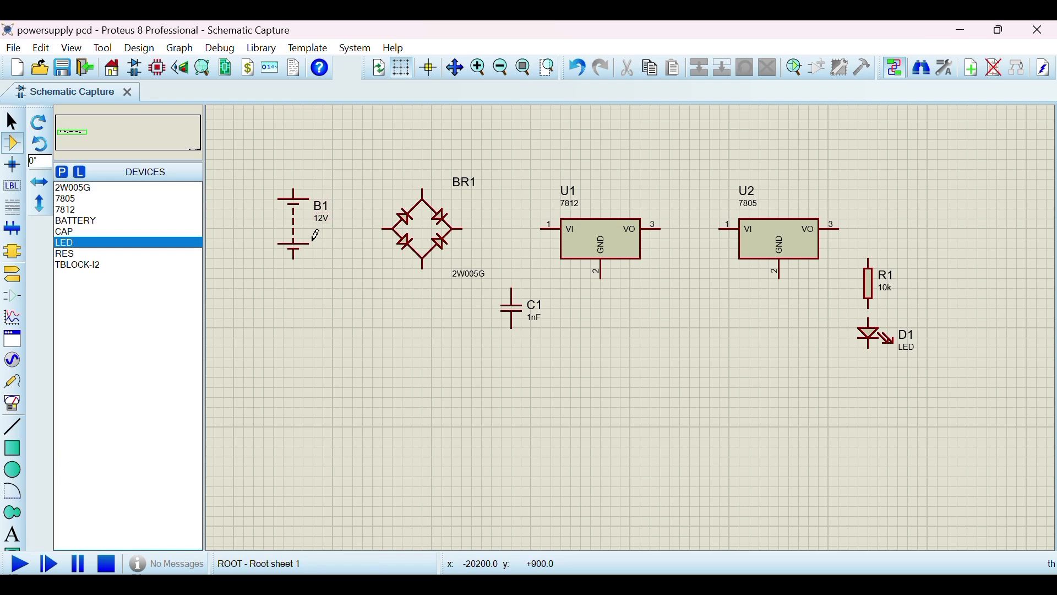
scroll(312, 239, "up", 1)
scroll(634, 322, "down", 1)
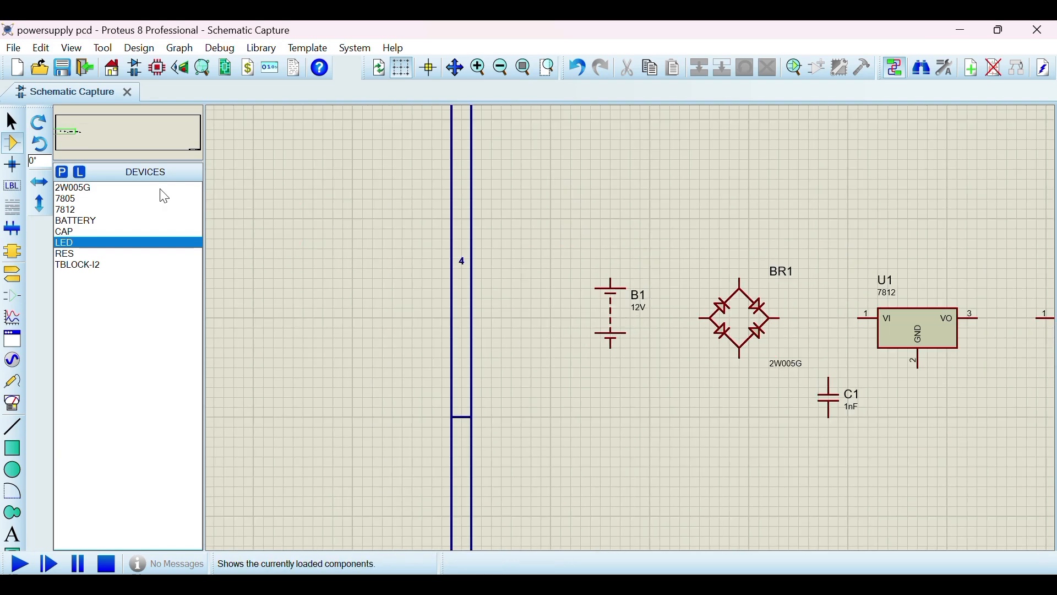
left_click(71, 136)
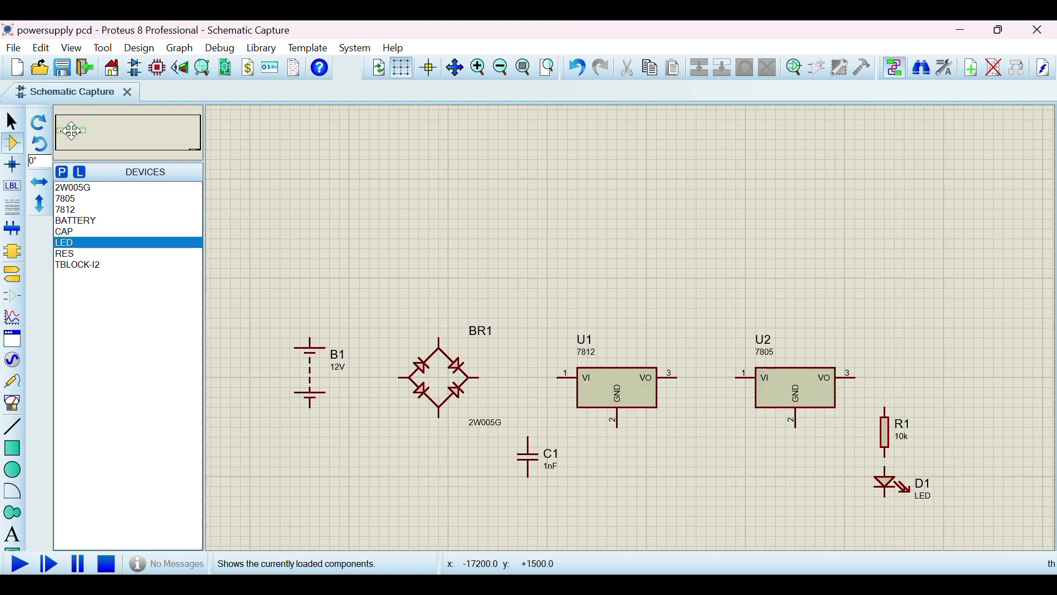
left_click(71, 130)
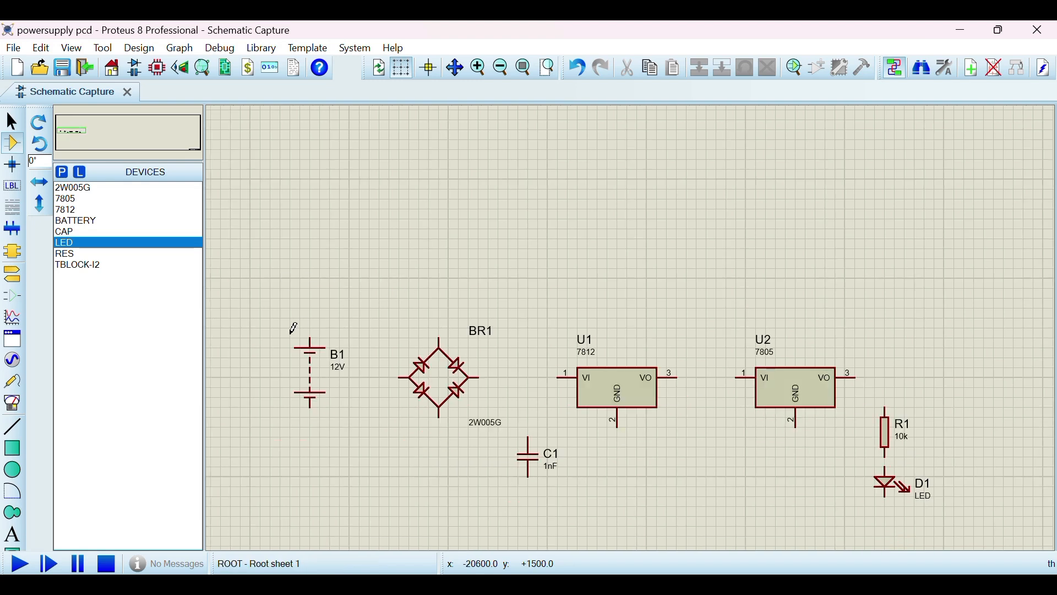
left_click(310, 339)
left_click(310, 288)
left_click(439, 338)
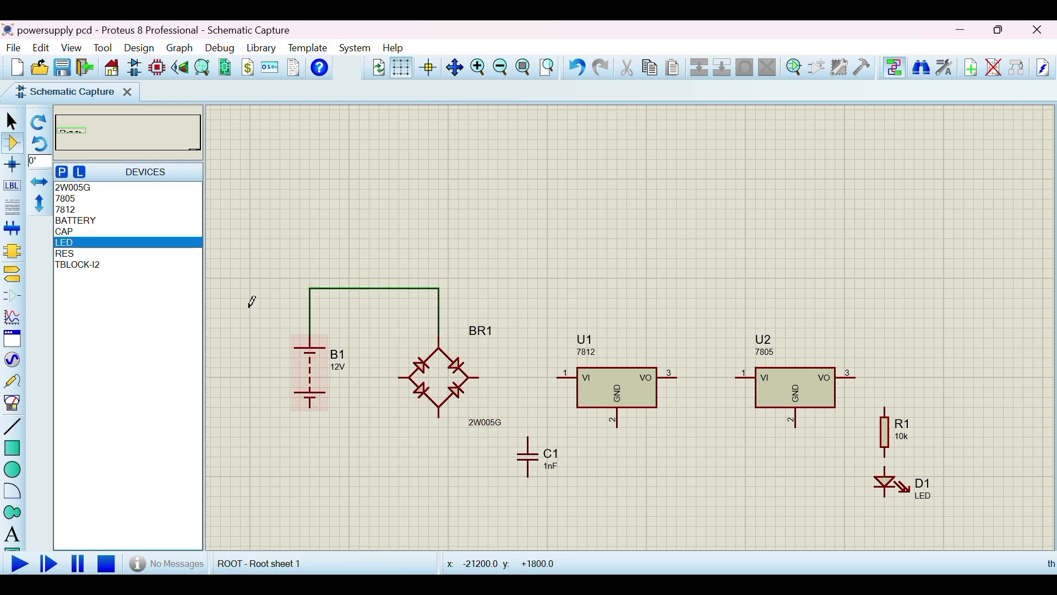
Wire the battery's lower terminal to the lower terminal of the bridge rectifier
left_click(70, 134)
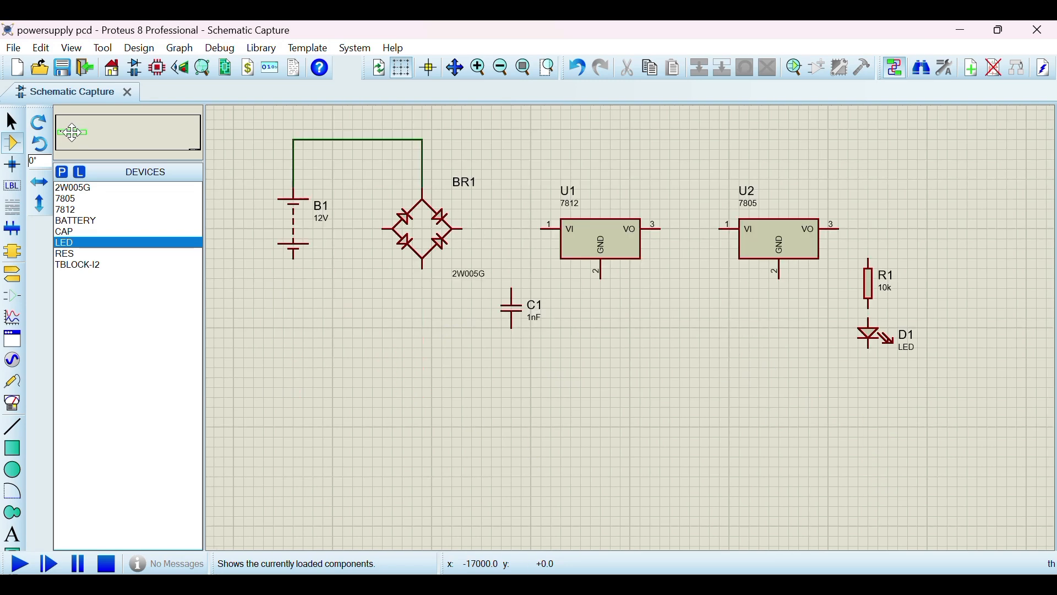
left_click(72, 130)
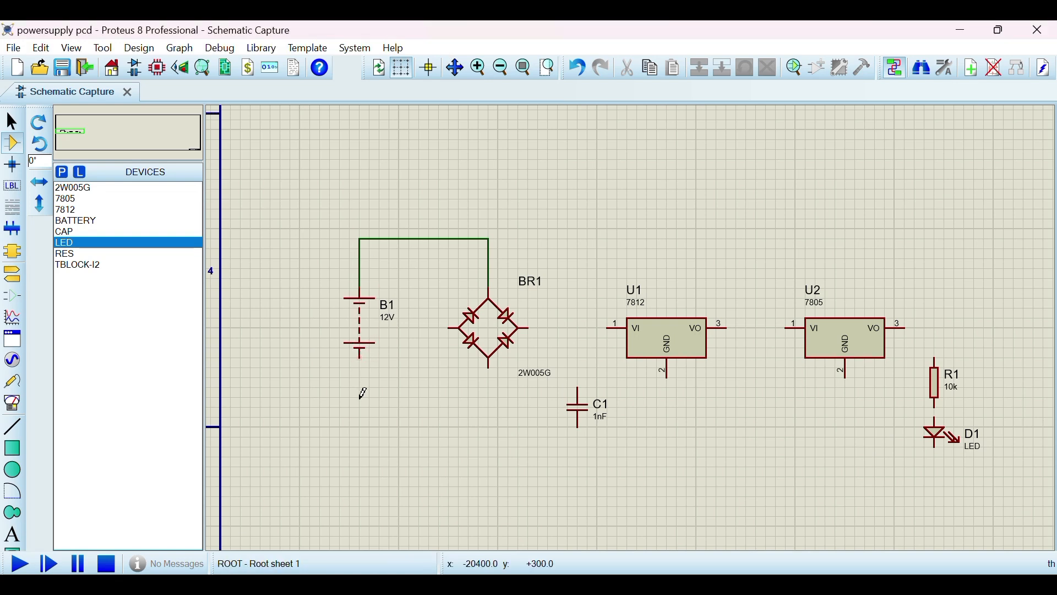
left_click(361, 356)
left_click(491, 361)
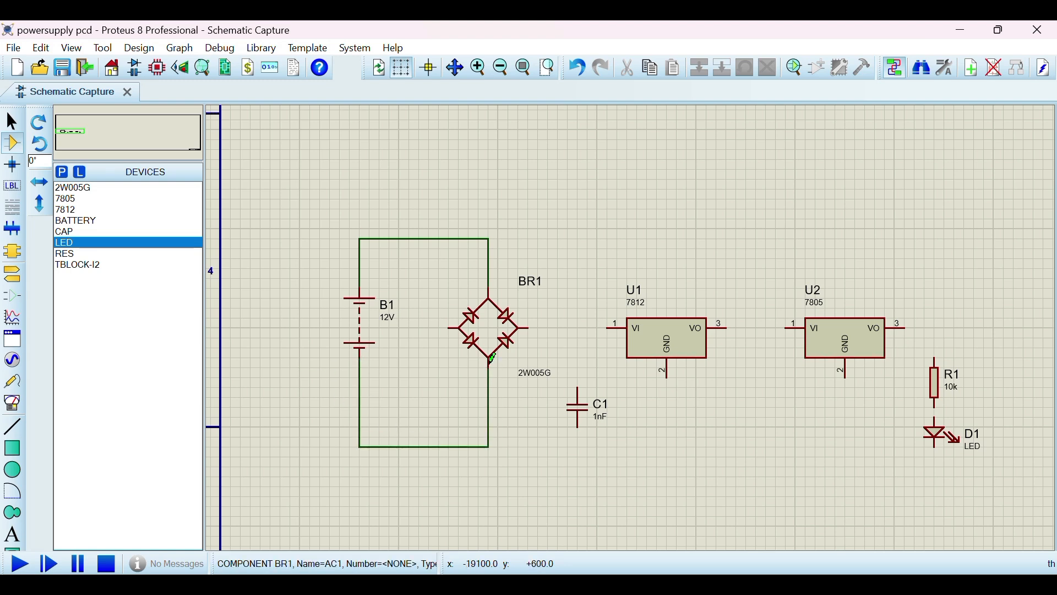
Wire the bridge rectifier's right terminal to the 7812's VI pin and its left terminal to the 7812's GND pin, routed below the capacitor
left_click(530, 326)
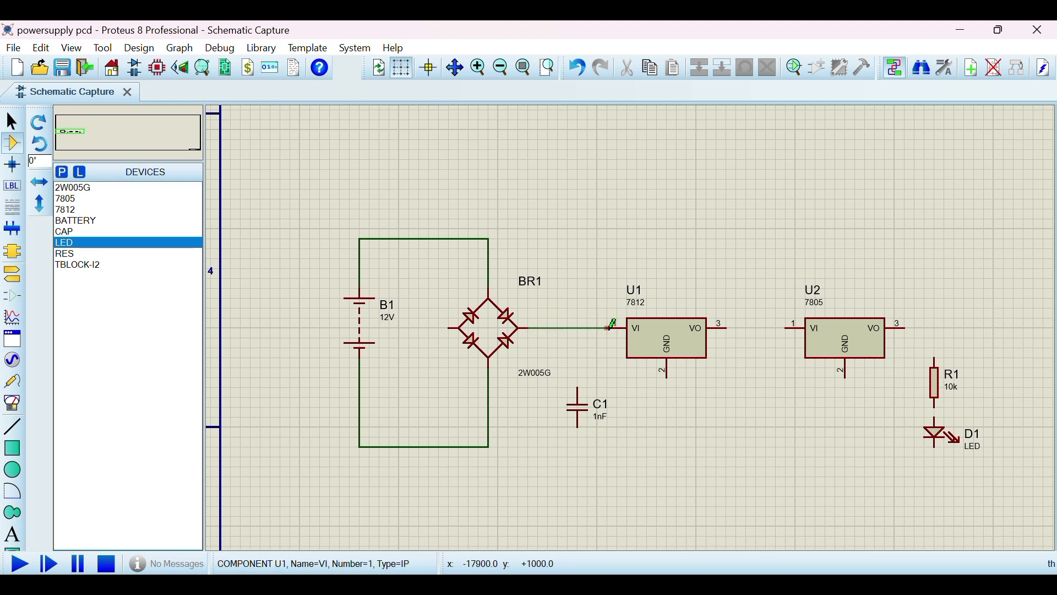
left_click(612, 328)
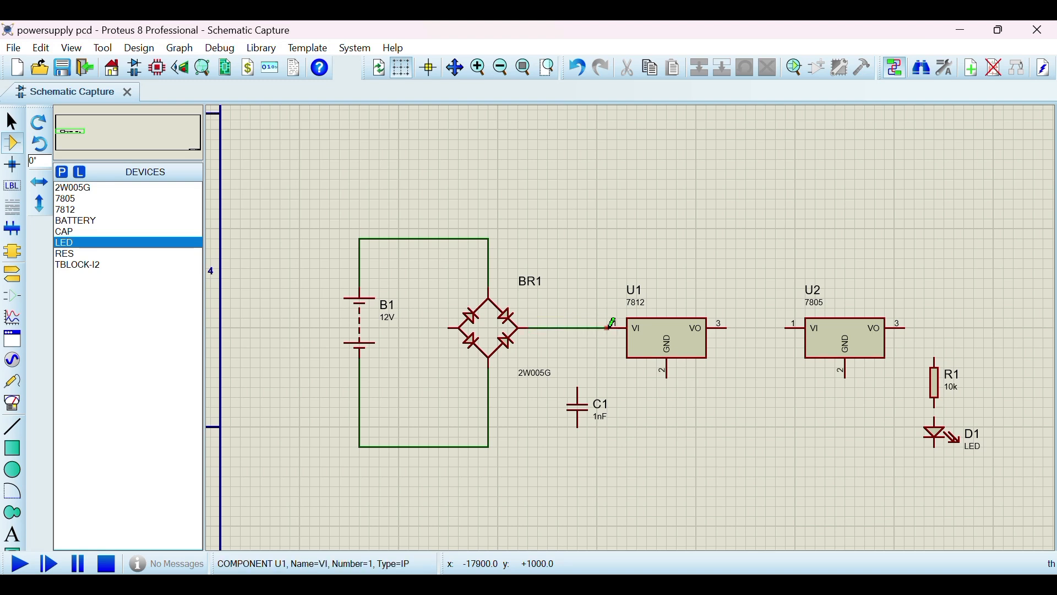
left_click(450, 327)
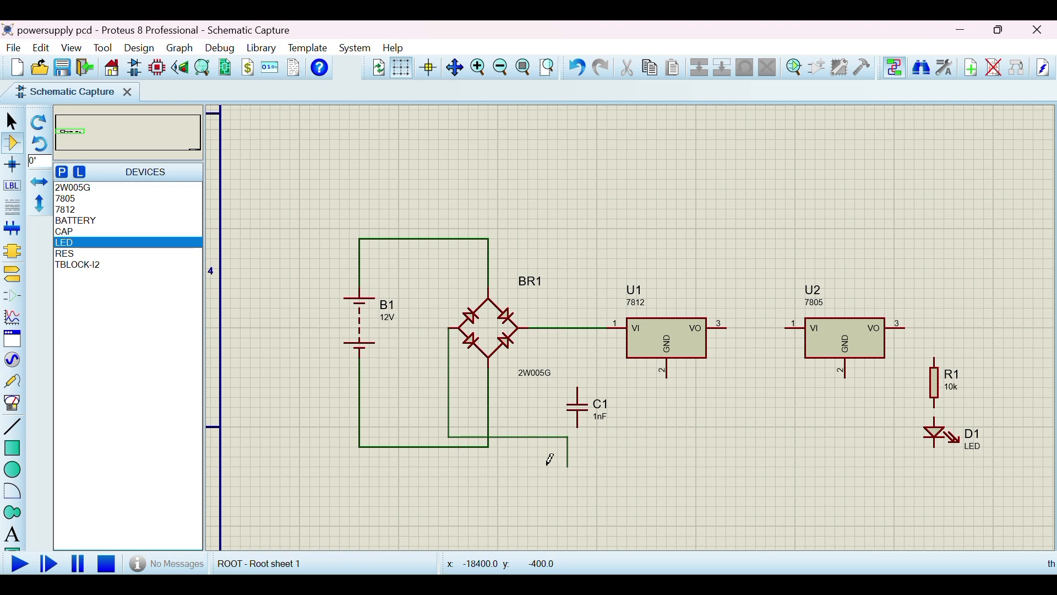
left_click(450, 476)
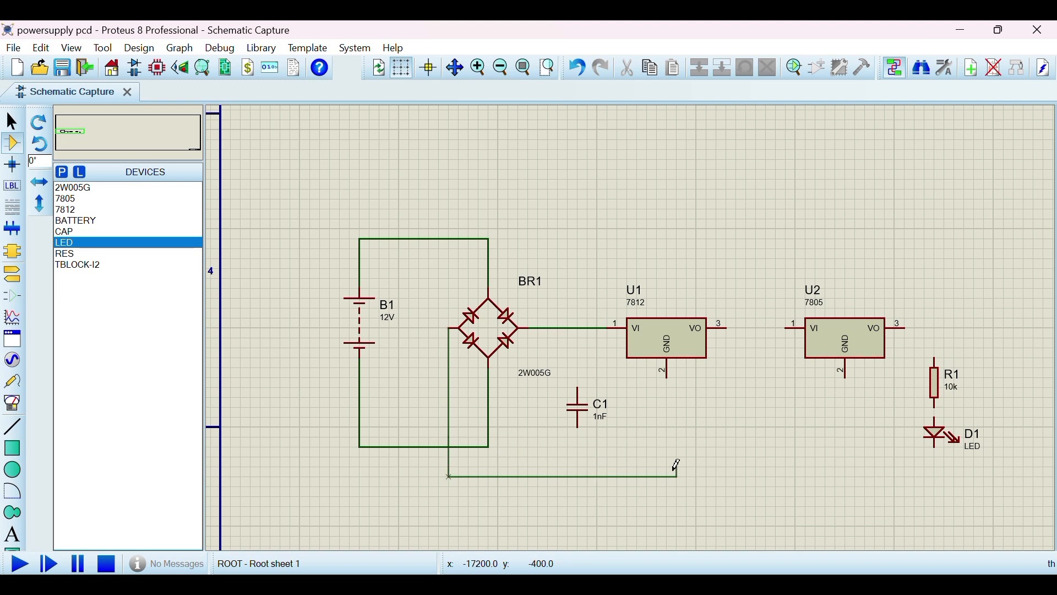
left_click(667, 375)
left_click(673, 470)
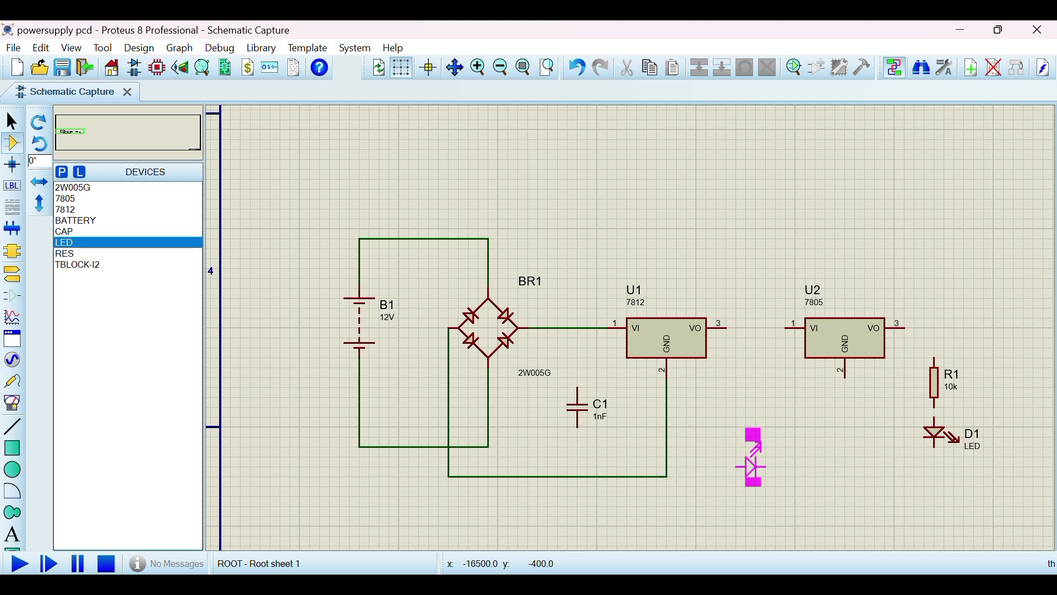
key("Escape")
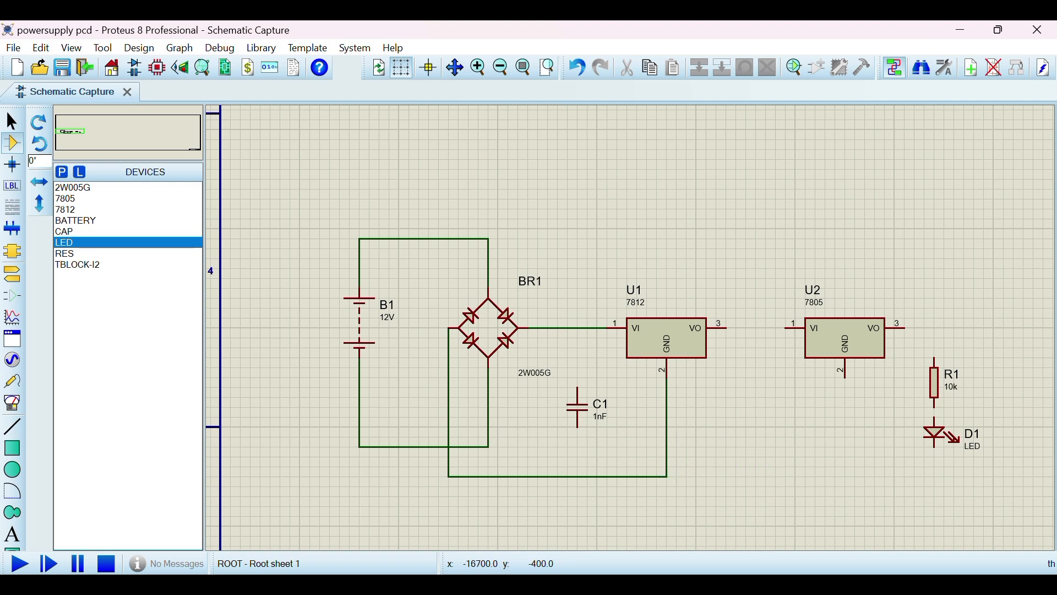
Extend the ground wire from the 7812 to the 7805's GND pin and on to the LED's cathode
left_click(668, 474)
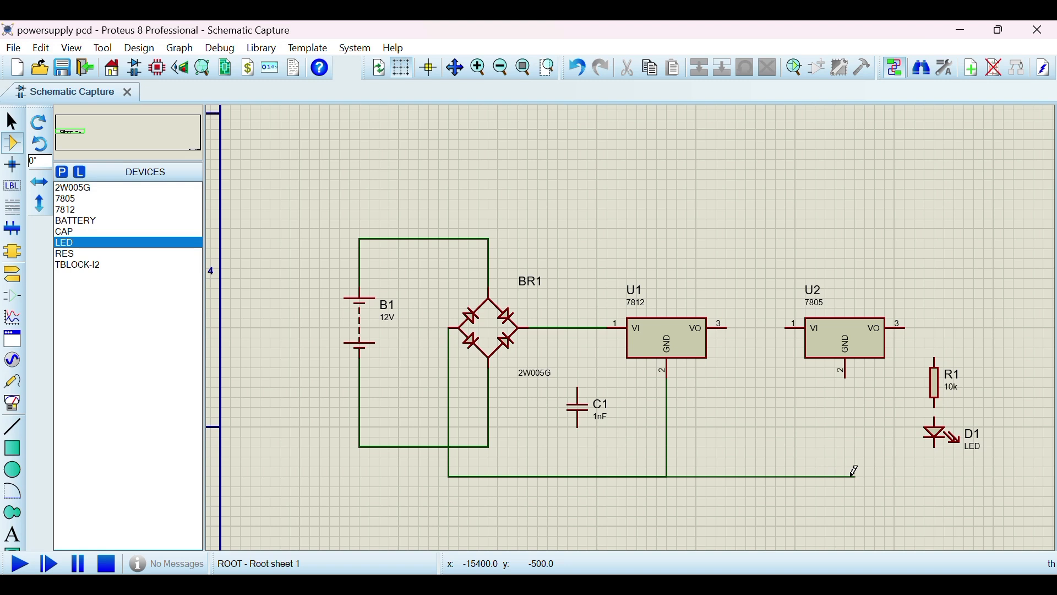
left_click(846, 377)
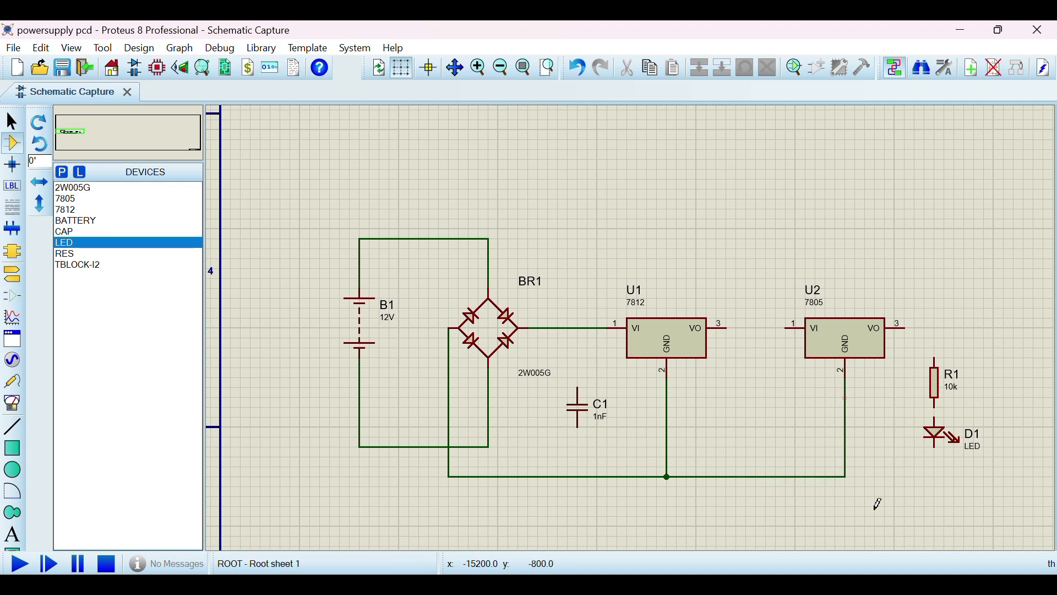
left_click(847, 475)
left_click(936, 447)
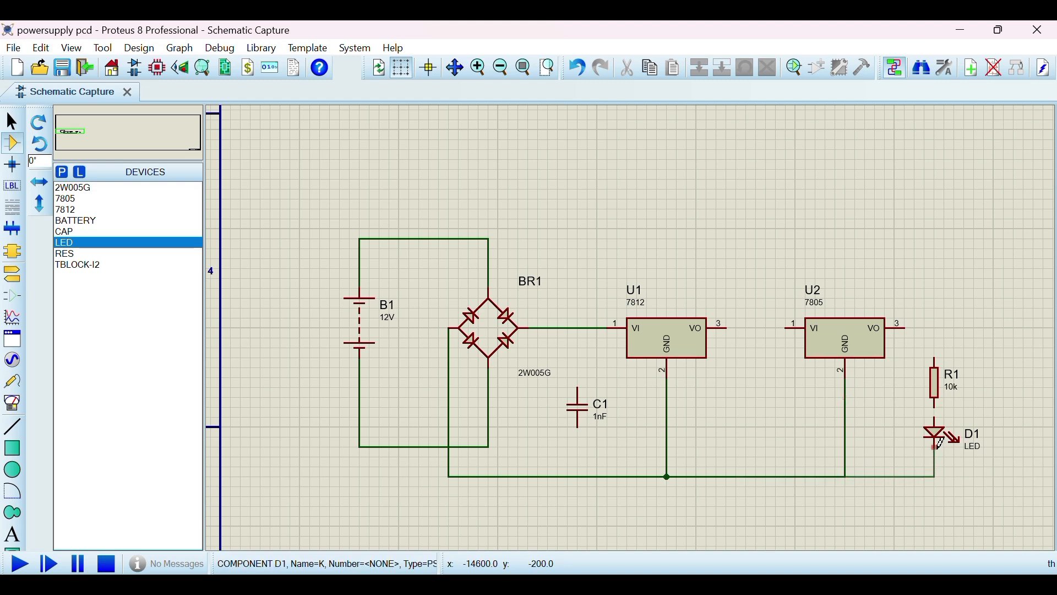
Wire the 7805's VO pin to the top of resistor R1, and the resistor's lower end to the LED's anode
left_click(905, 326)
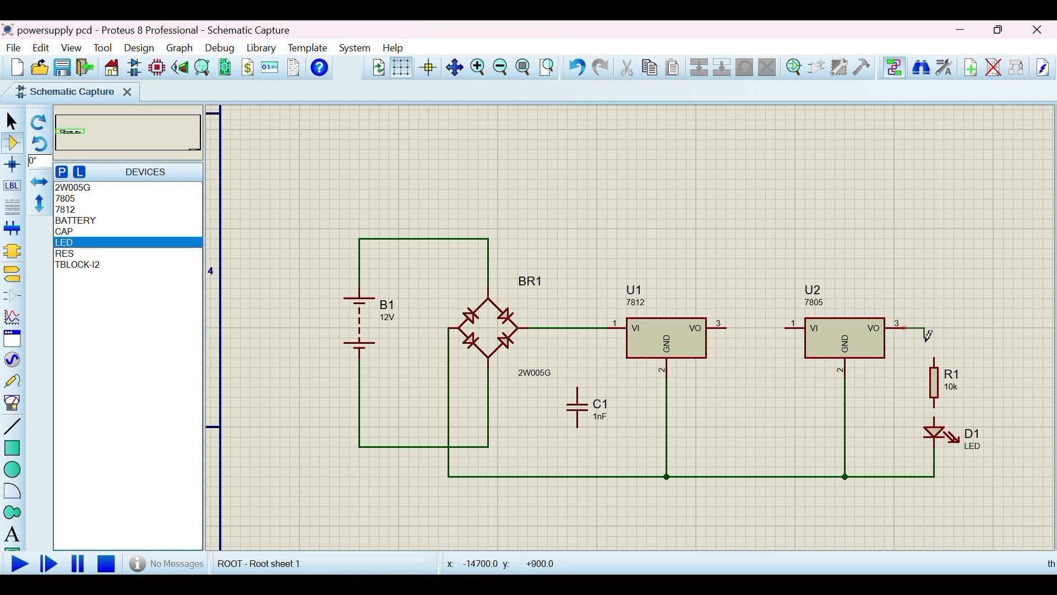
left_click(935, 358)
left_click(936, 416)
Connect capacitor C1 between the wire feeding the 7812's VI pin and the ground wire below
left_click(578, 387)
left_click(578, 328)
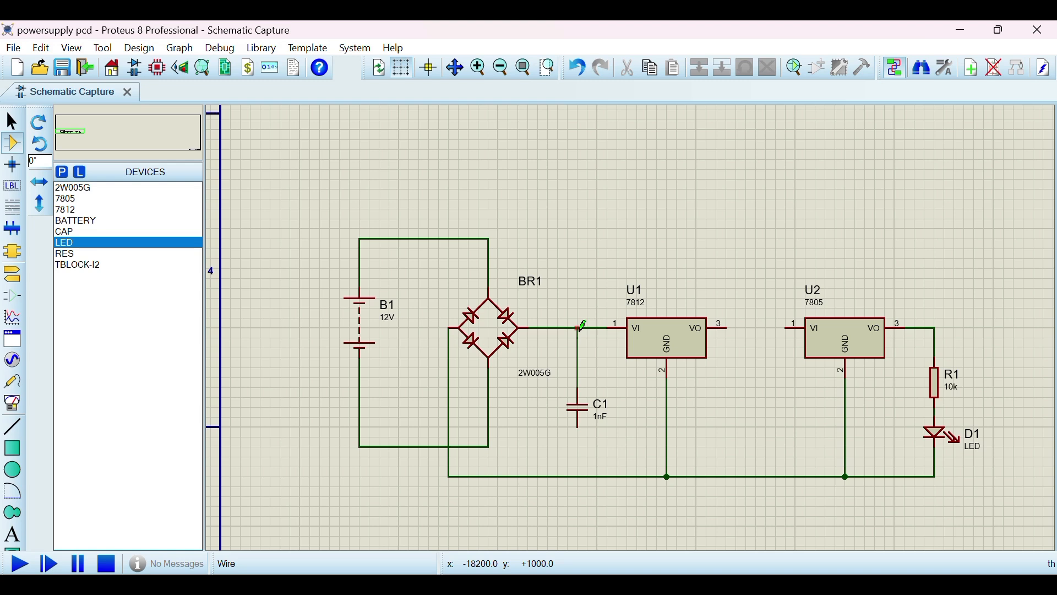
left_click(578, 429)
left_click(579, 476)
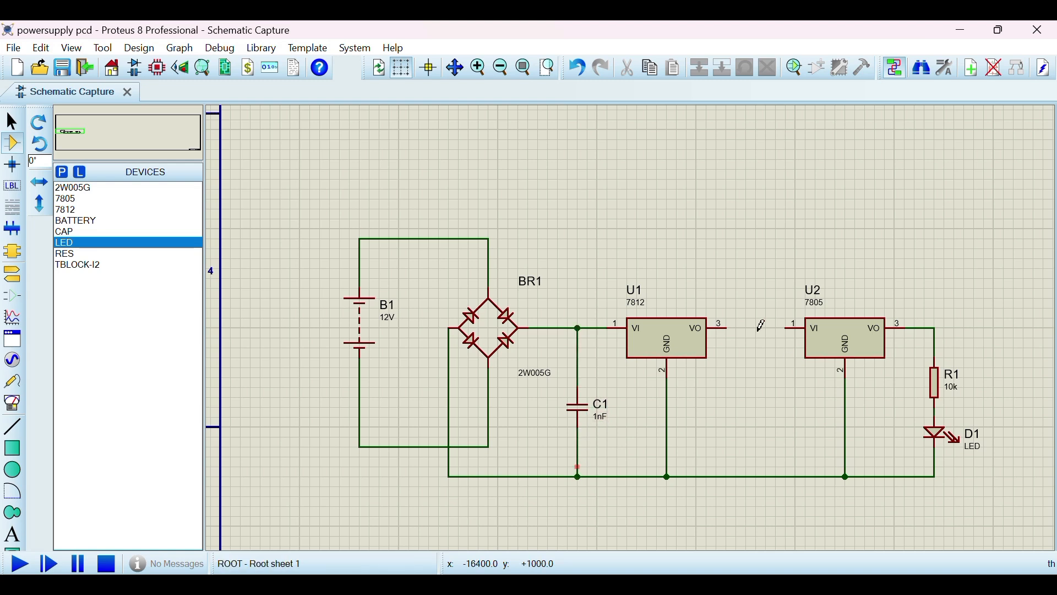
left_click(729, 326)
left_click(727, 268)
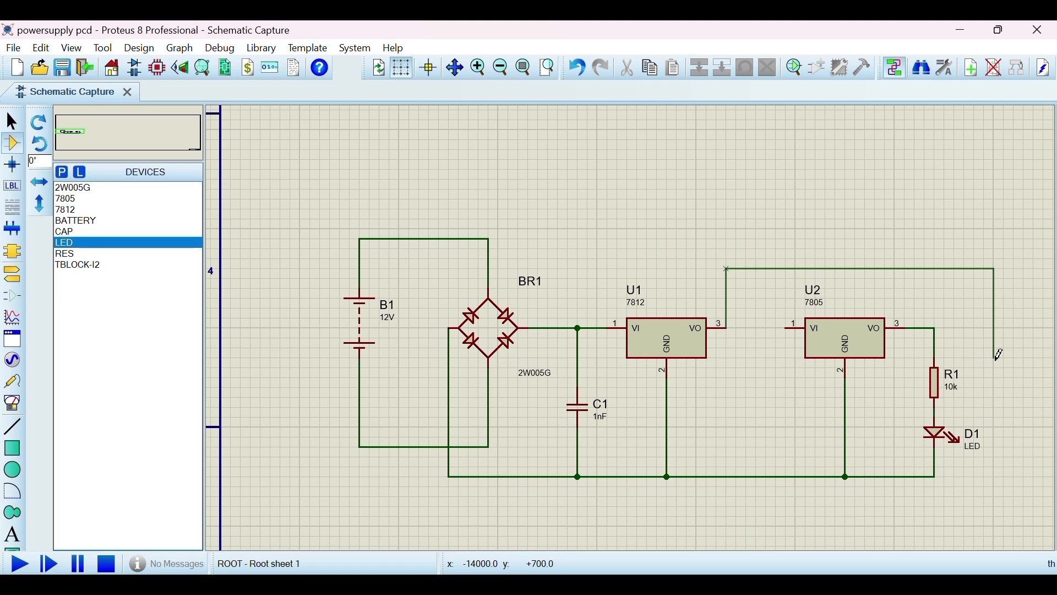
key("Escape")
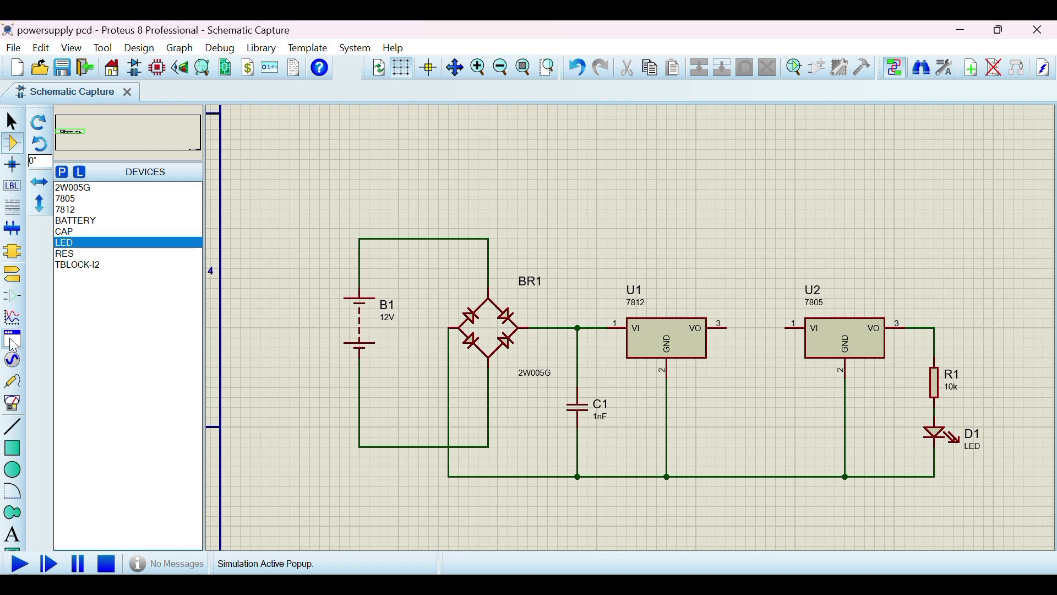
Place two DC voltmeters, one between the 7812 and 7805 below their pins, the other beside resistor R1 and LED D1
left_click(12, 403)
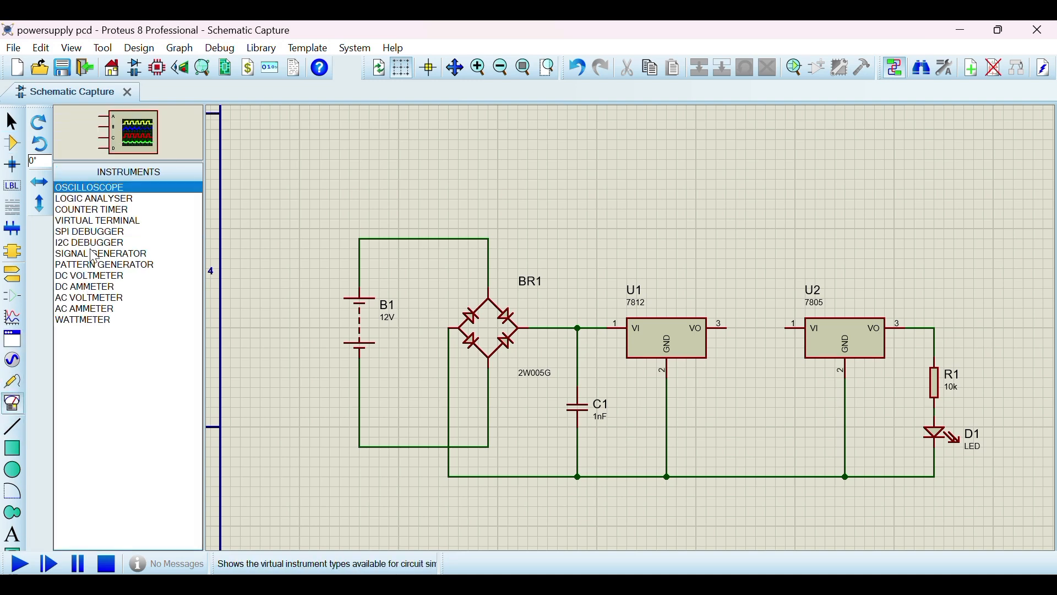
left_click(91, 275)
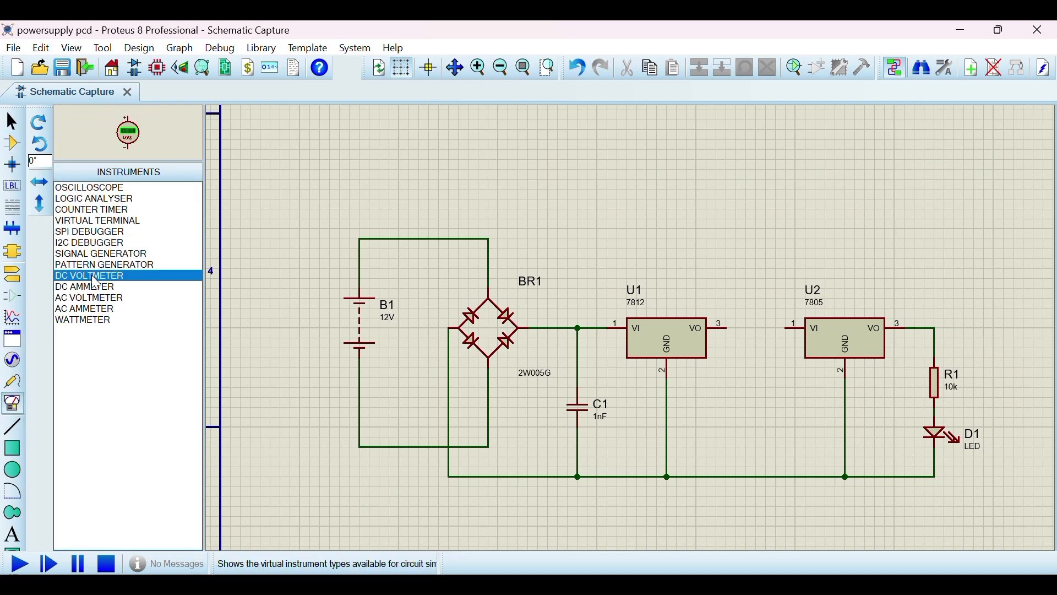
left_click(769, 364)
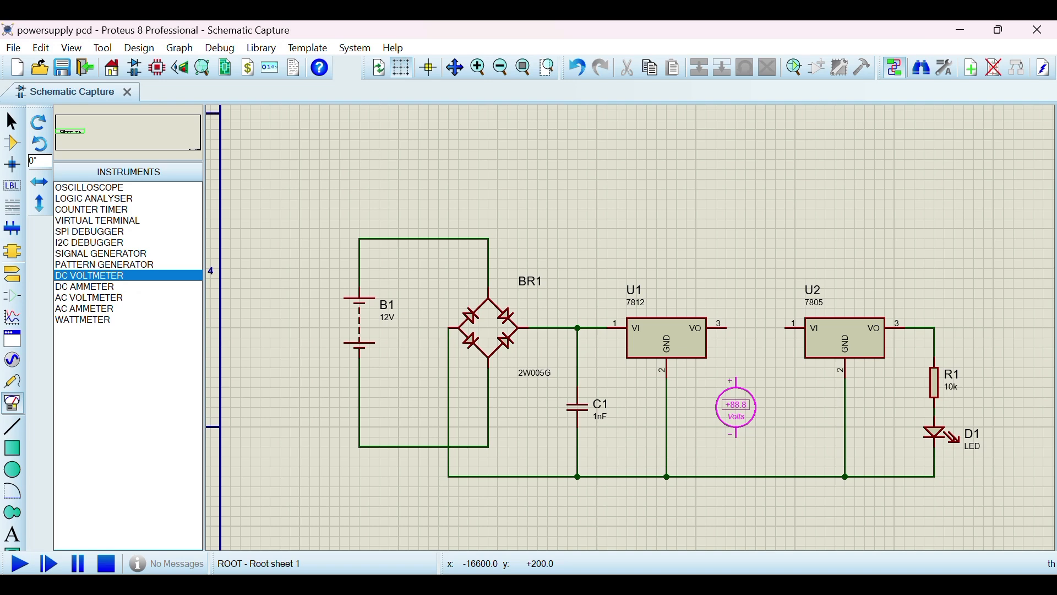
left_click(746, 397)
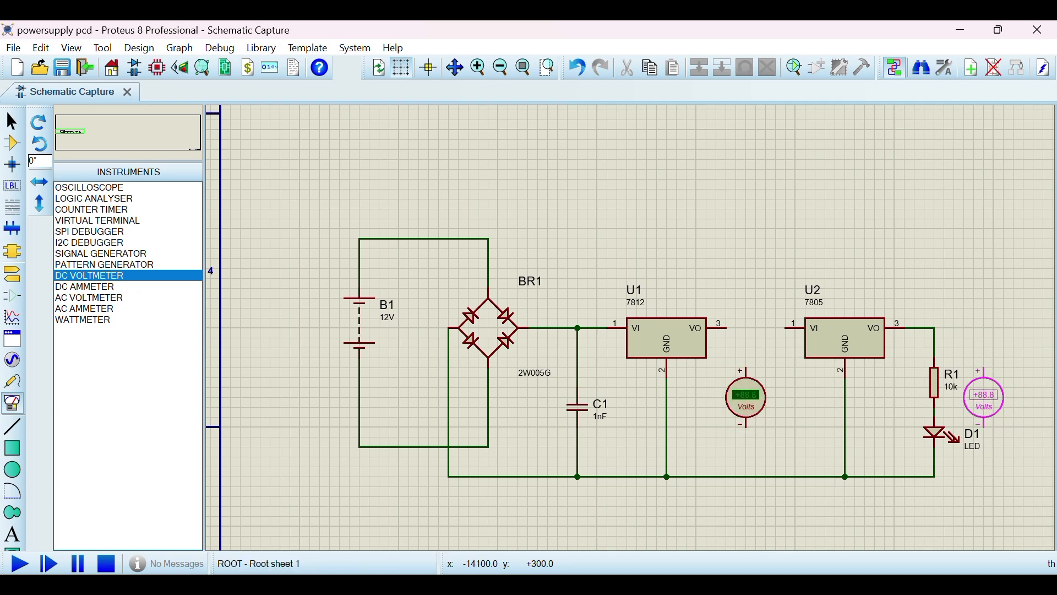
left_click(1024, 408)
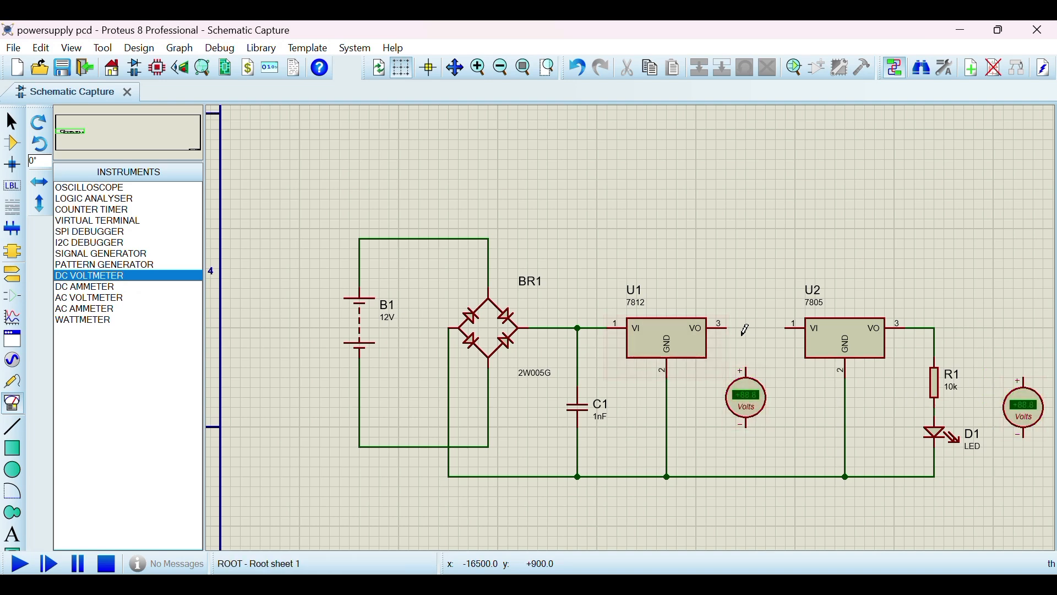
Wire the first voltmeter's positive terminal to the 7812's VO pin and its negative terminal to the ground wire below
left_click(746, 370)
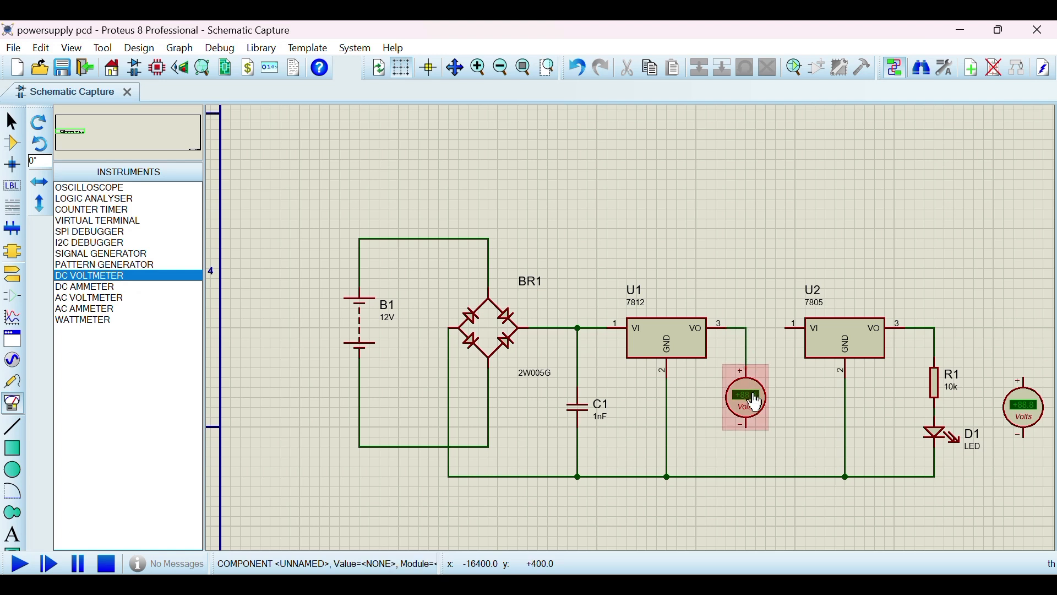
left_click(751, 422)
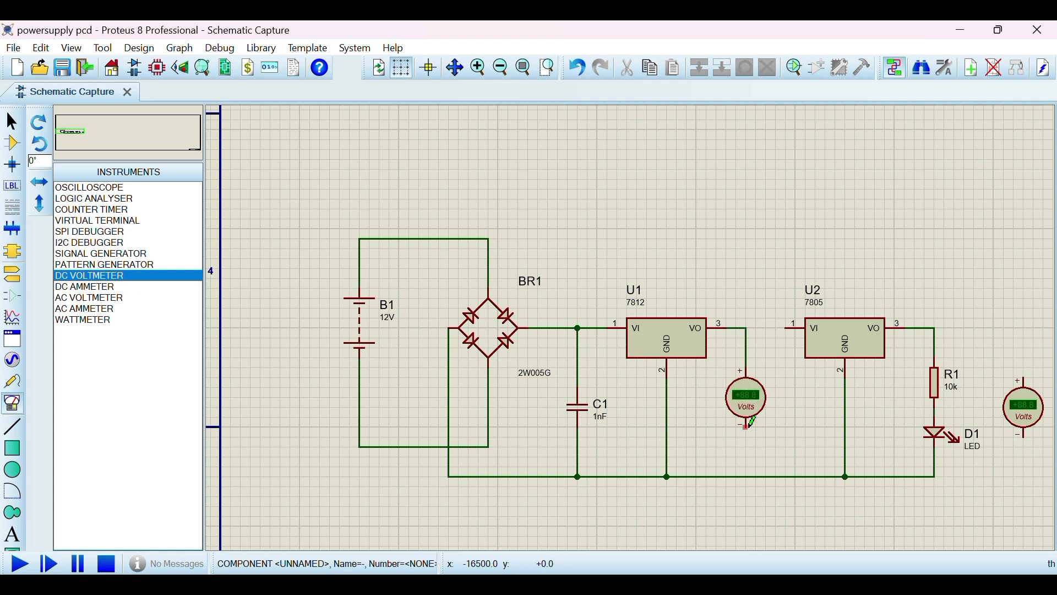
left_click(749, 473)
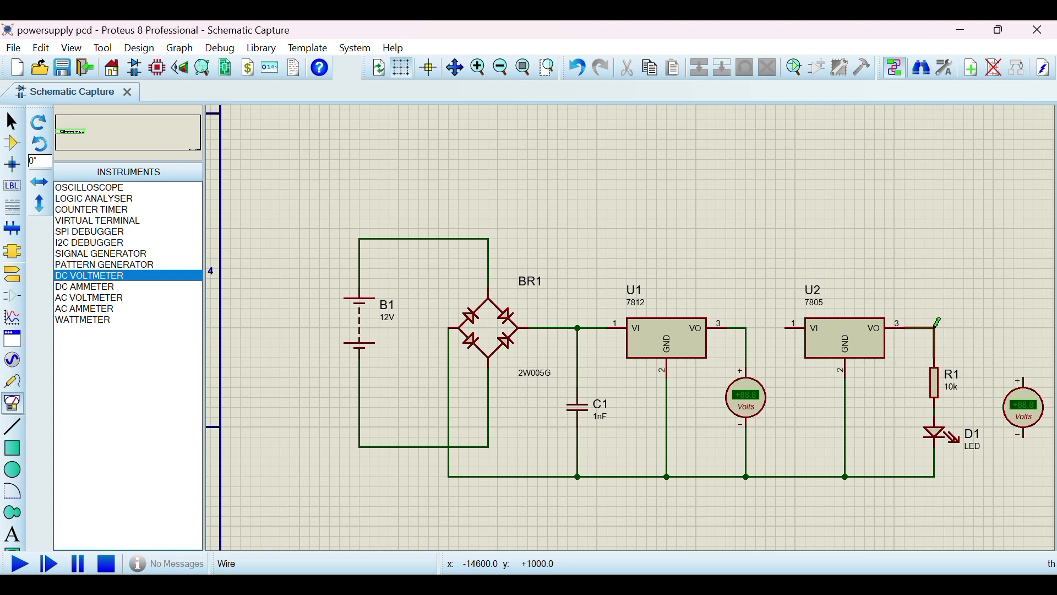
Wire the second voltmeter's positive terminal to the 7805 output wire above R1 and its negative terminal to the ground wire below D1
left_click(936, 327)
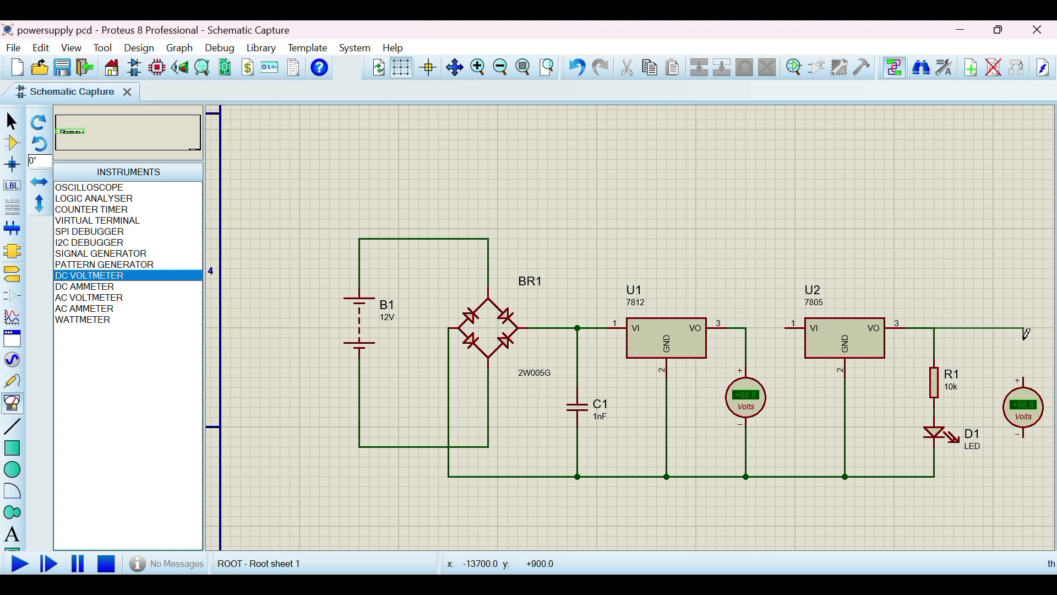
left_click(1024, 379)
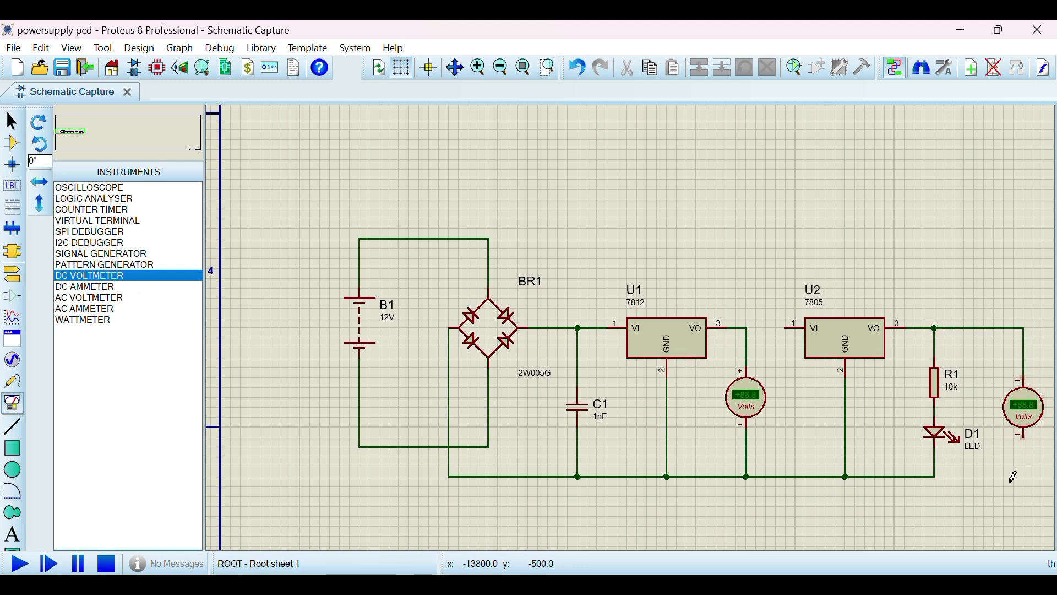
left_click(936, 474)
left_click(1024, 438)
Wire the junction above capacitor C1 to the 7805's VI pin, routing the wire over the 7812
left_click(578, 328)
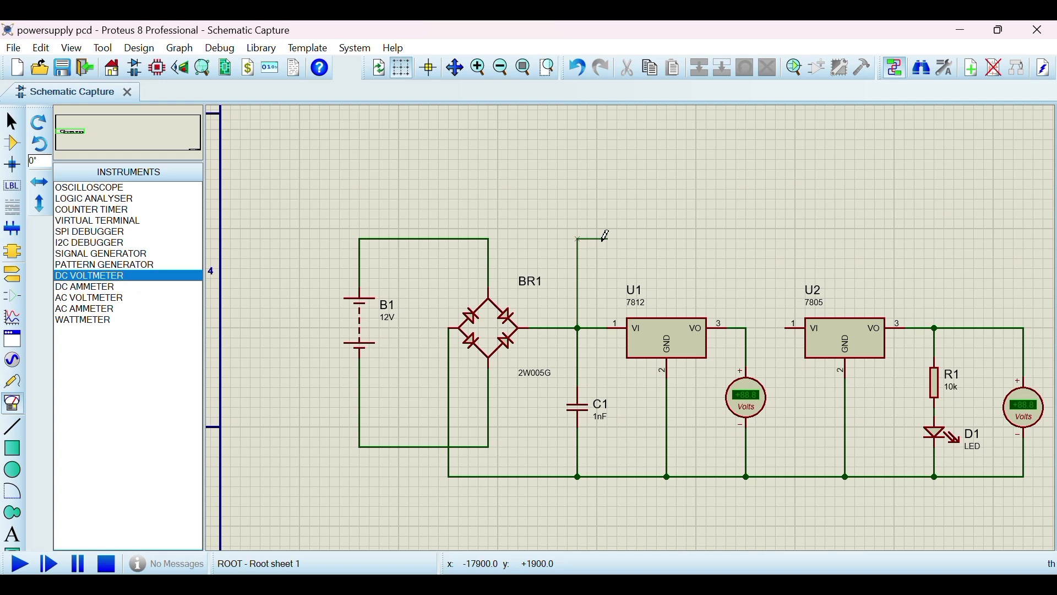
left_click(767, 239)
left_click(787, 328)
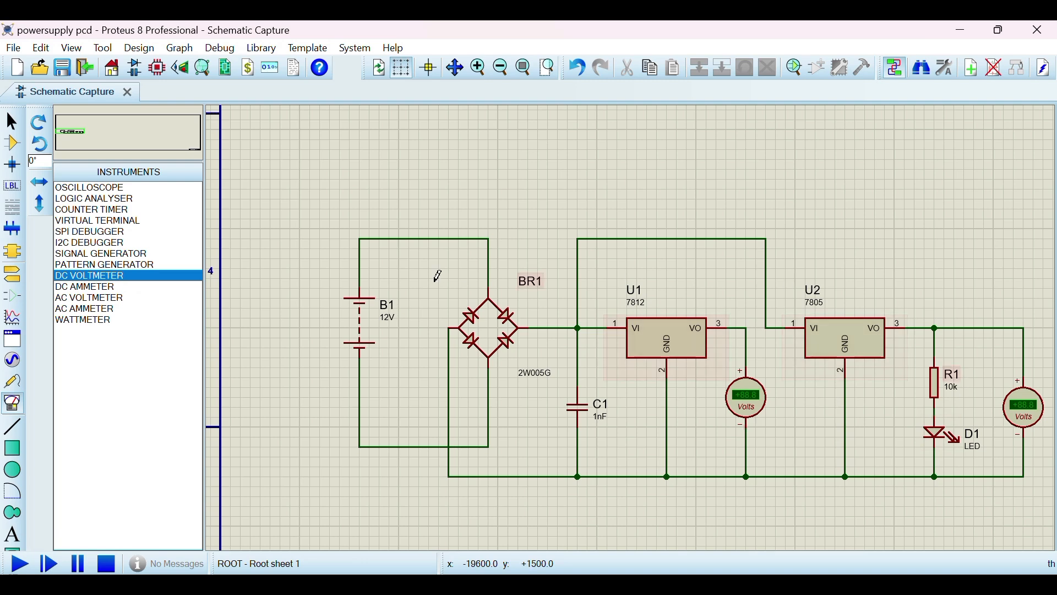
Run the simulation, examine the simulation log for errors, and close the log
left_click(20, 557)
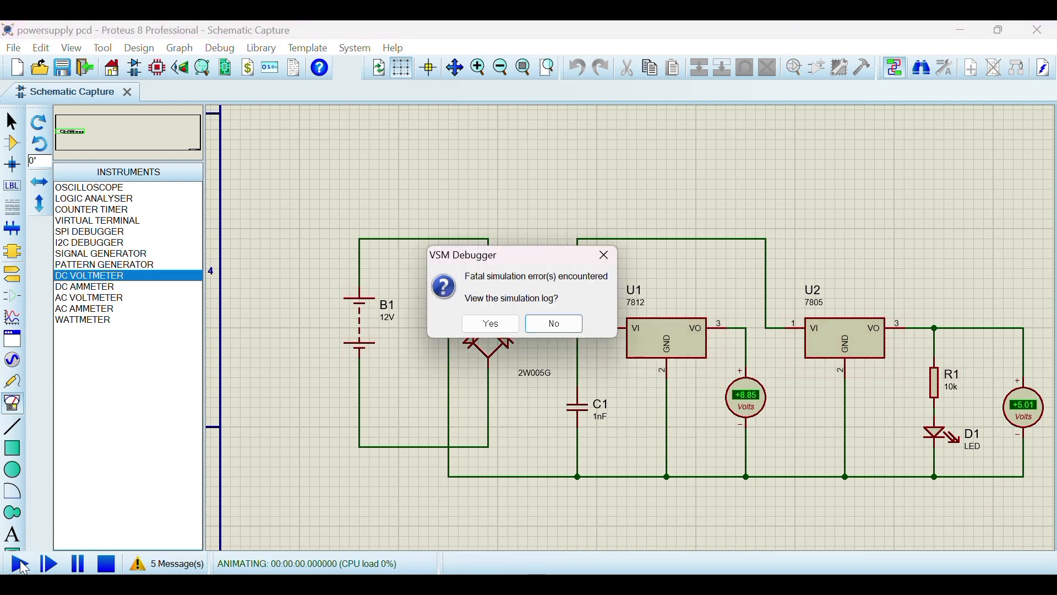
left_click(492, 325)
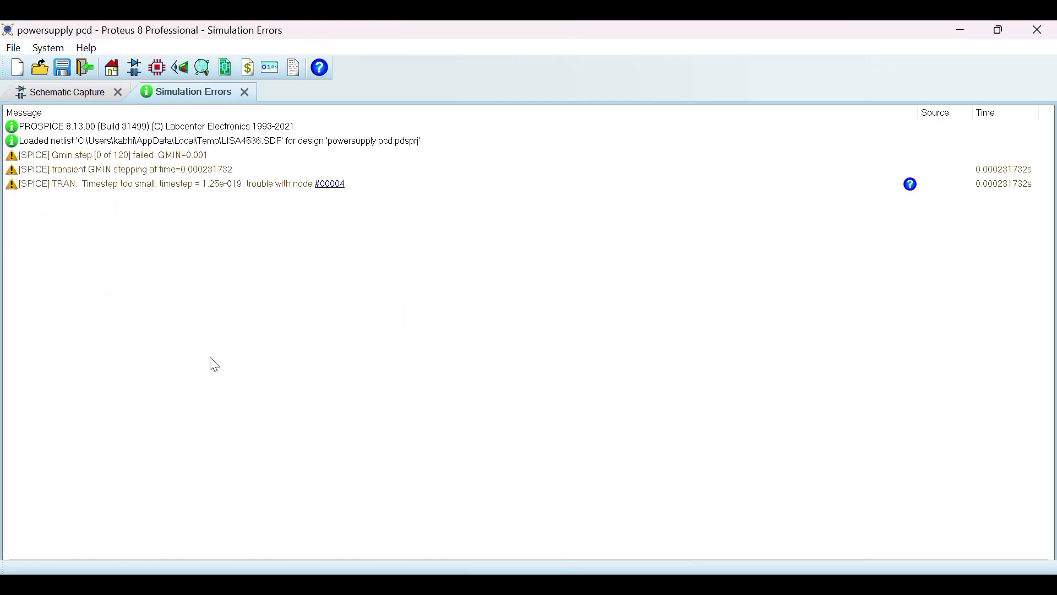
left_click(245, 93)
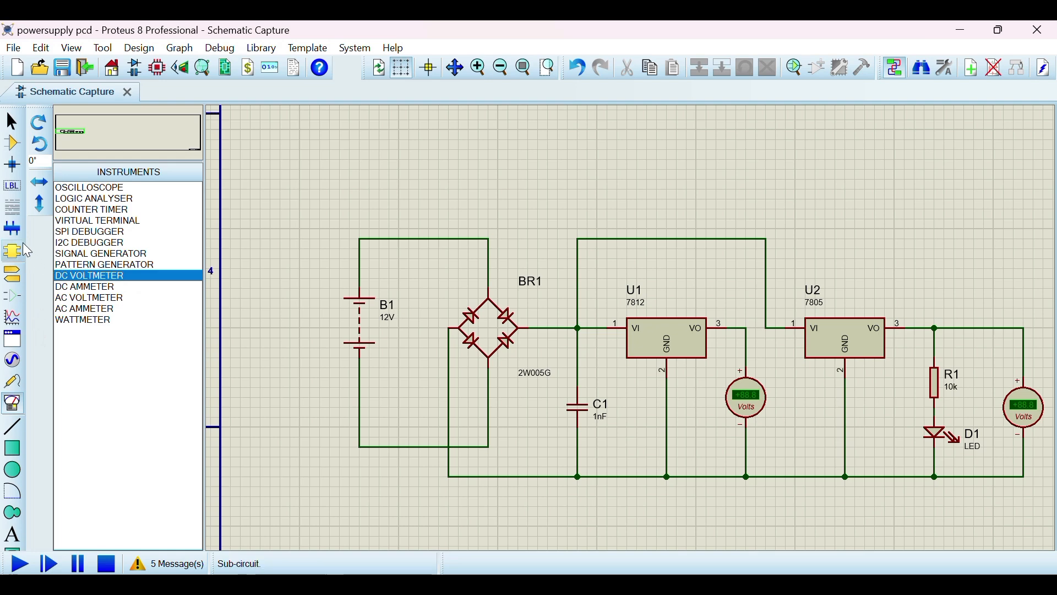
Place a GROUND terminal below the 7812 and wire it to the ground wire at the 7812's GND junction
left_click(14, 276)
left_click(129, 244)
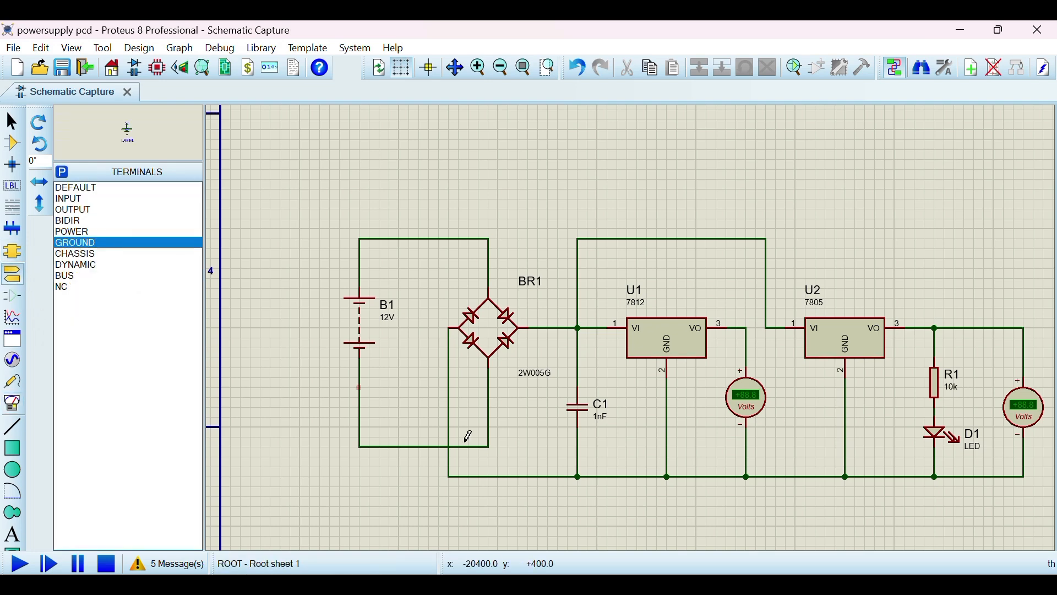
left_click(667, 509)
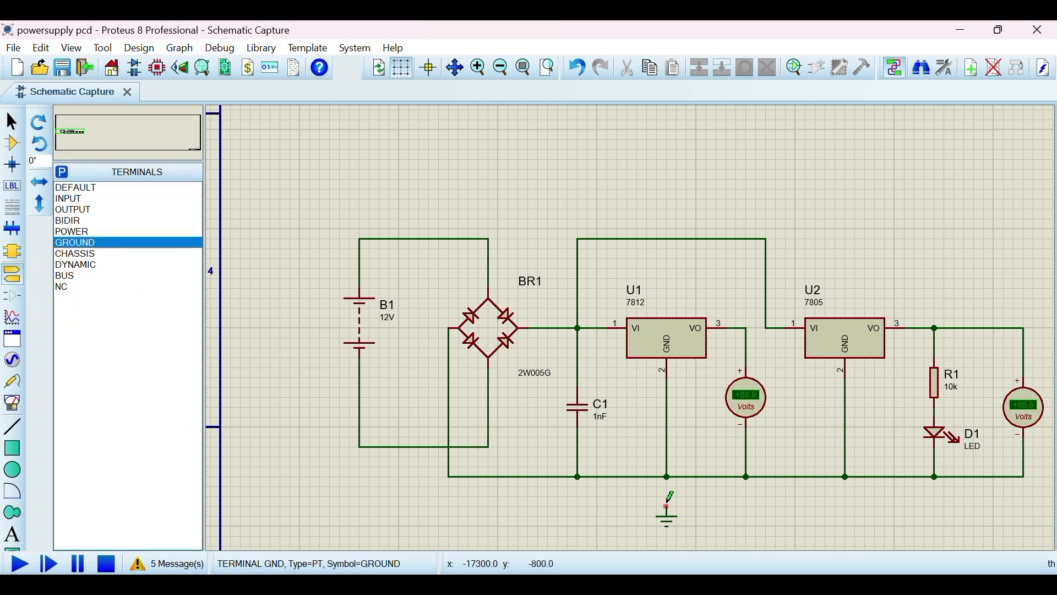
left_click(667, 503)
left_click(668, 476)
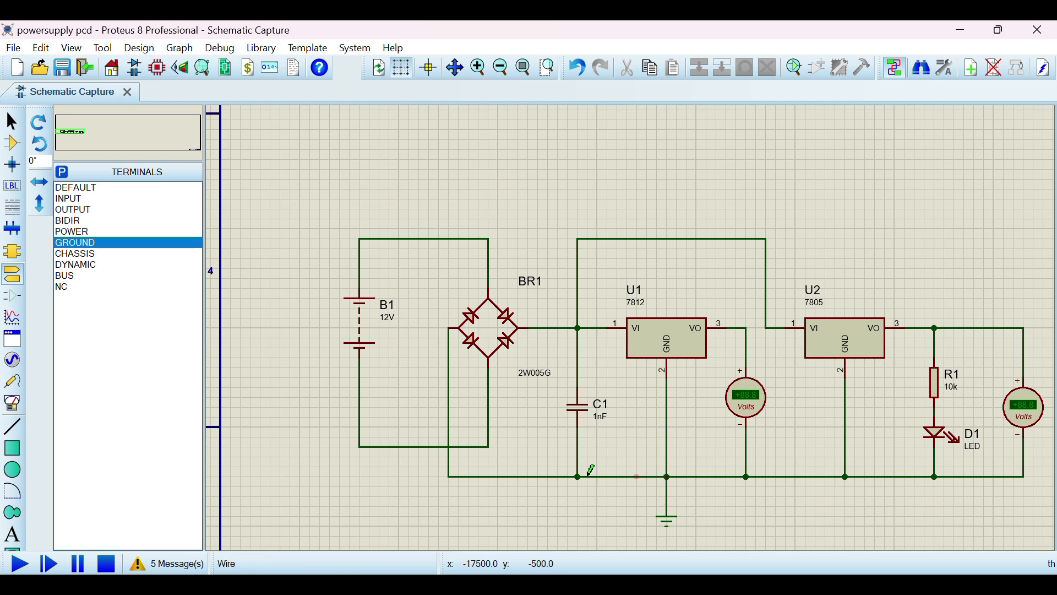
Run the simulation again, check the readings on both voltmeters, and stop it
left_click(20, 563)
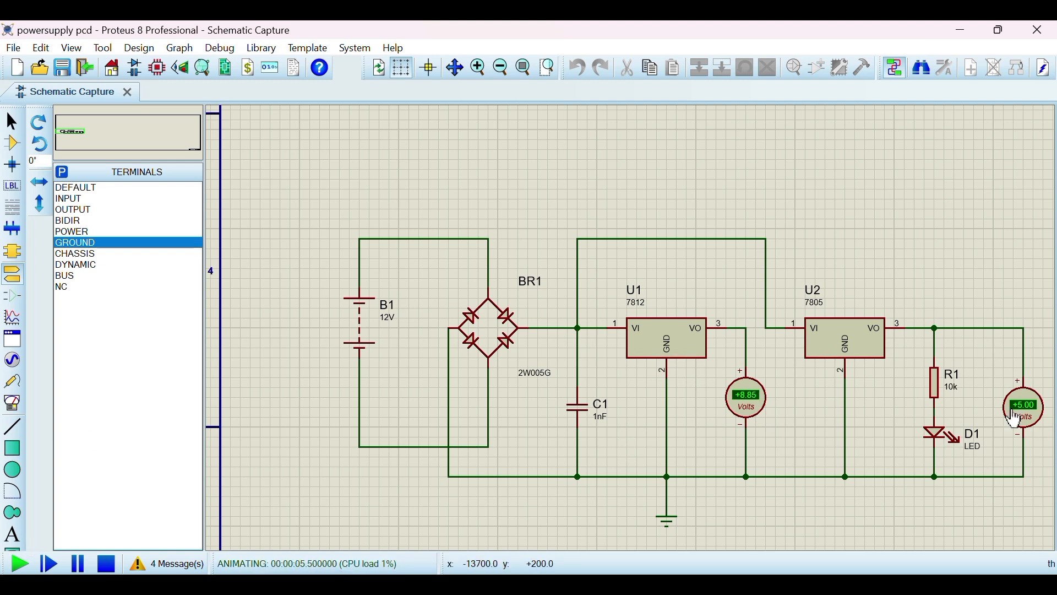
left_click(389, 333)
left_click(106, 563)
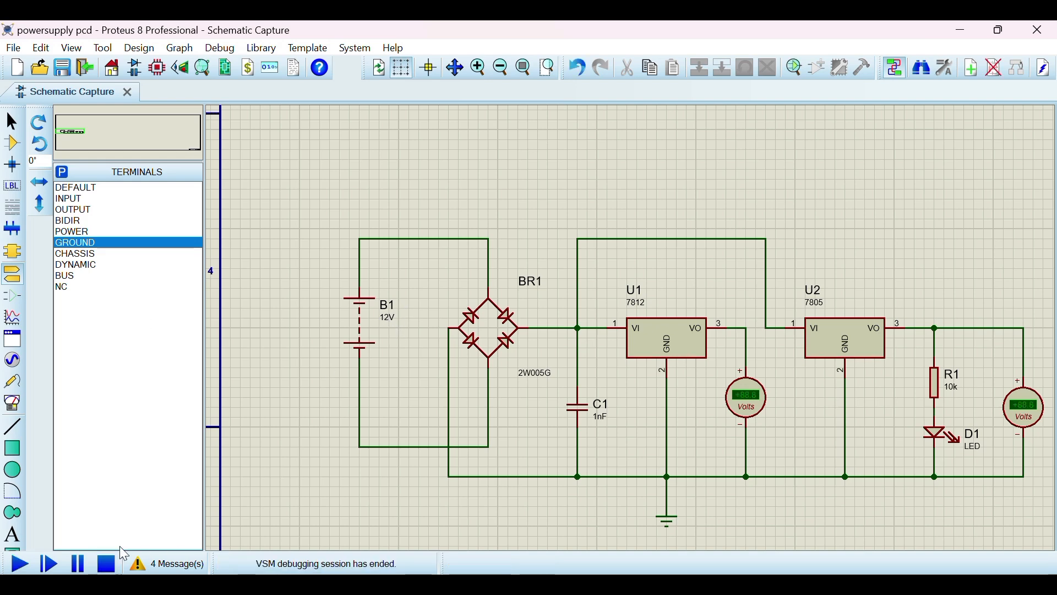
Set battery B1's value to 24V
left_click(387, 331)
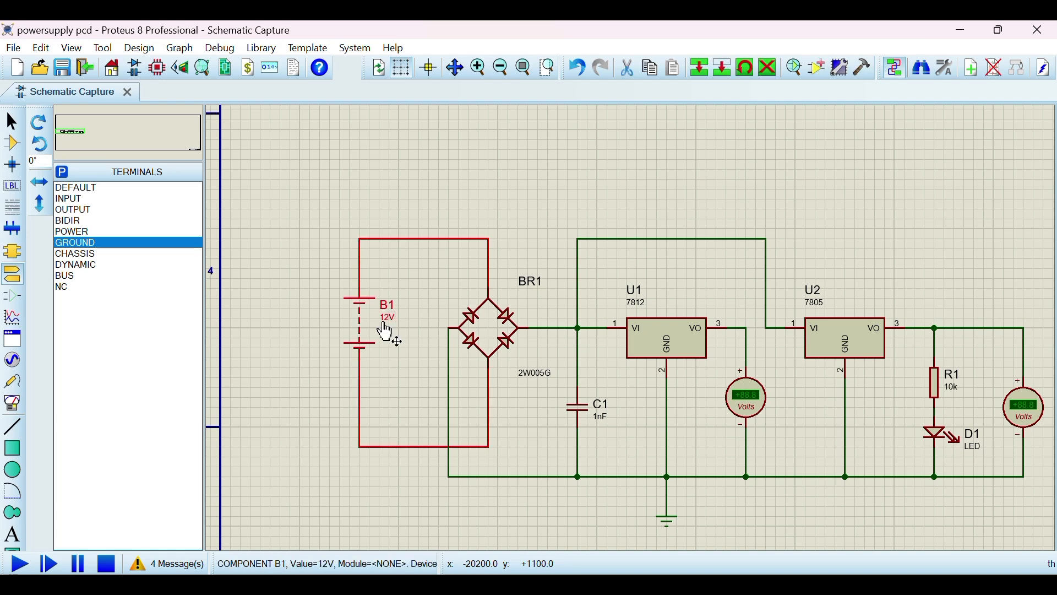
left_click(387, 331)
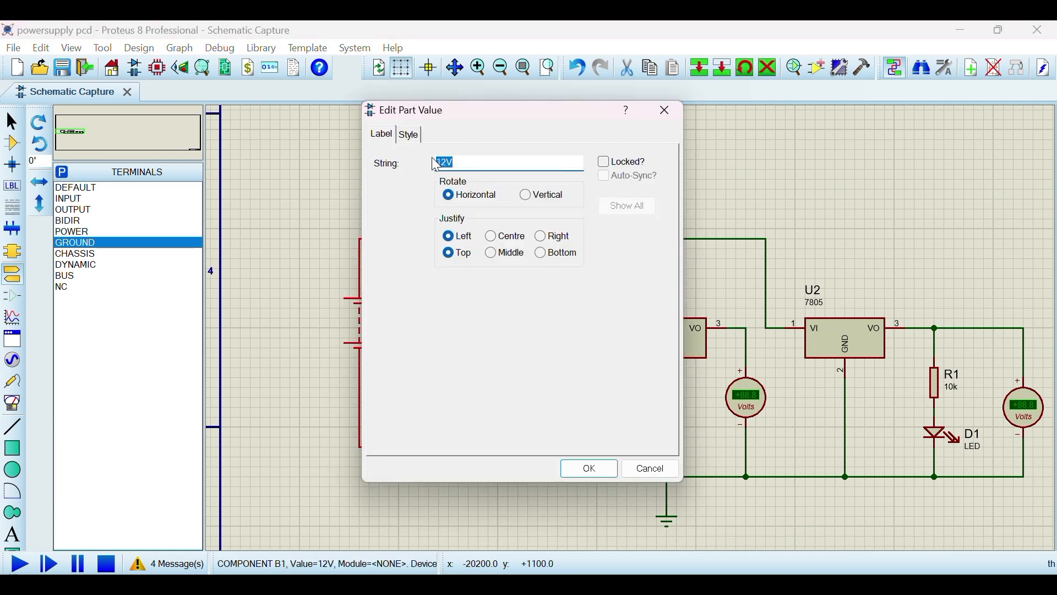
left_click(449, 161)
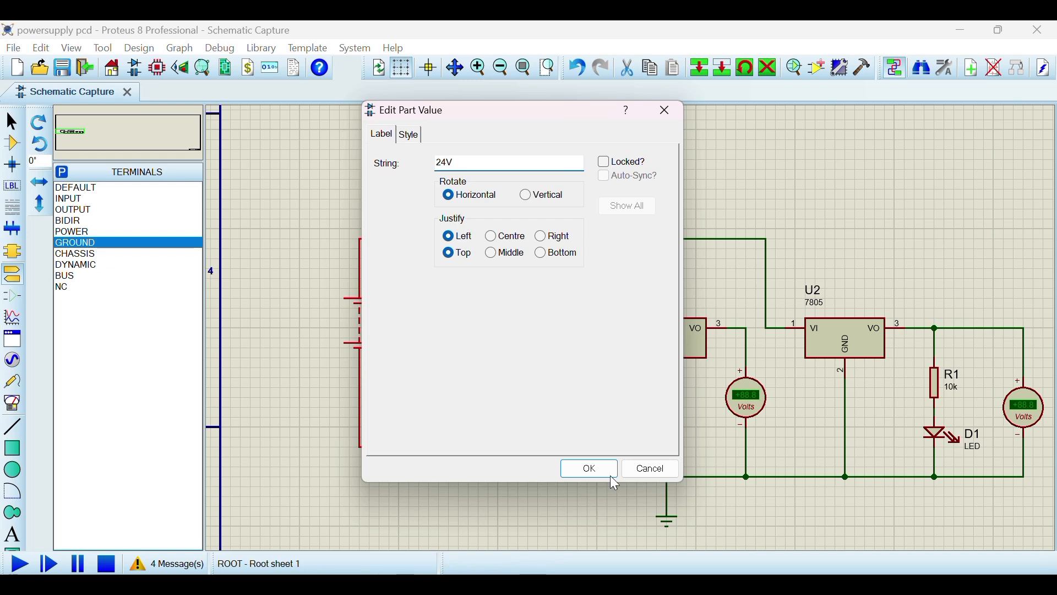
left_click(593, 468)
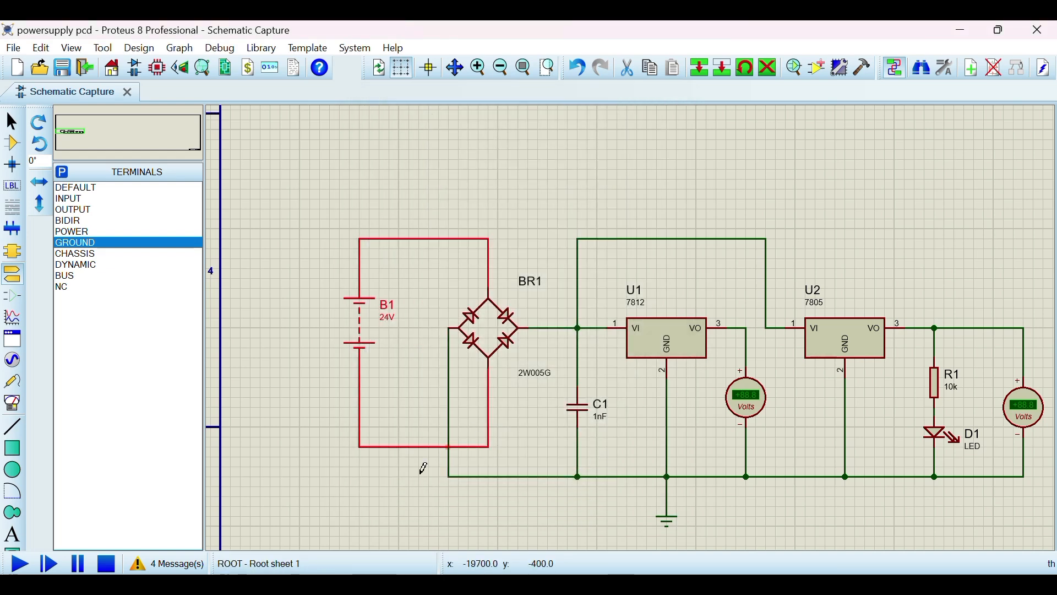
left_click(328, 516)
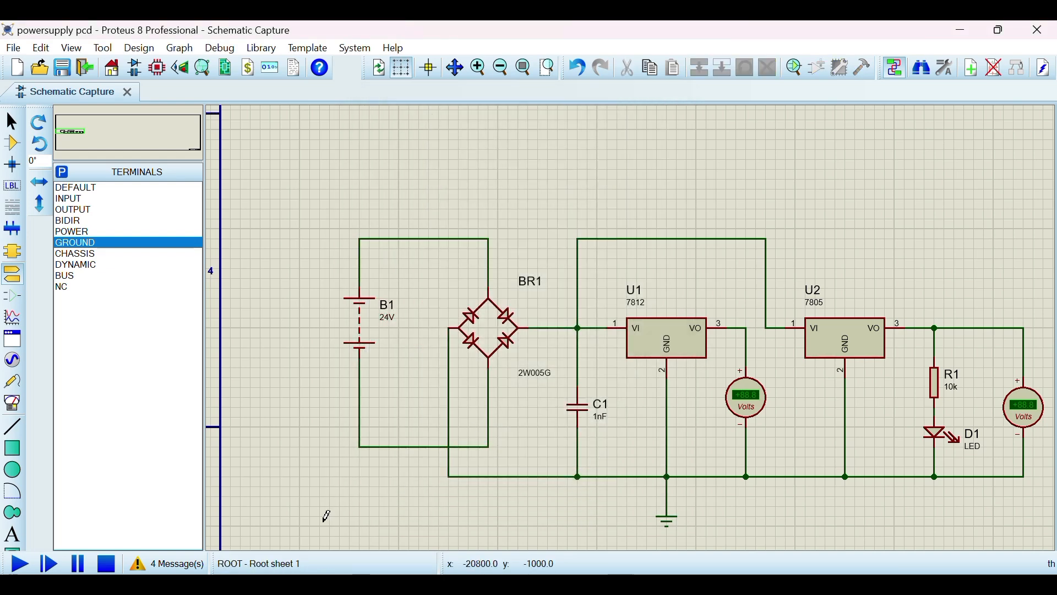
left_click(755, 420)
key("Delete")
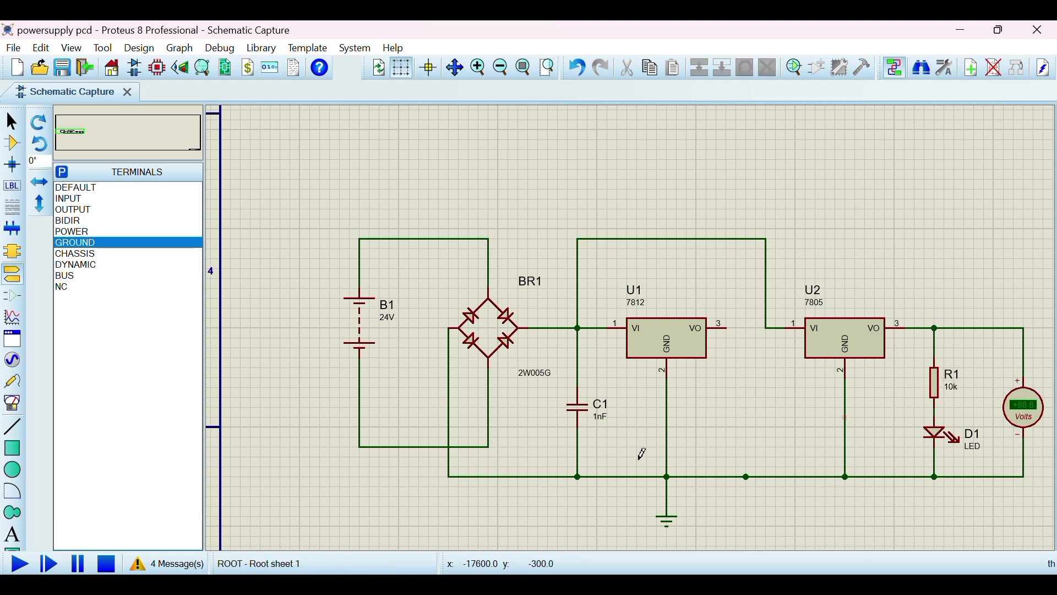
key("ctrl+z")
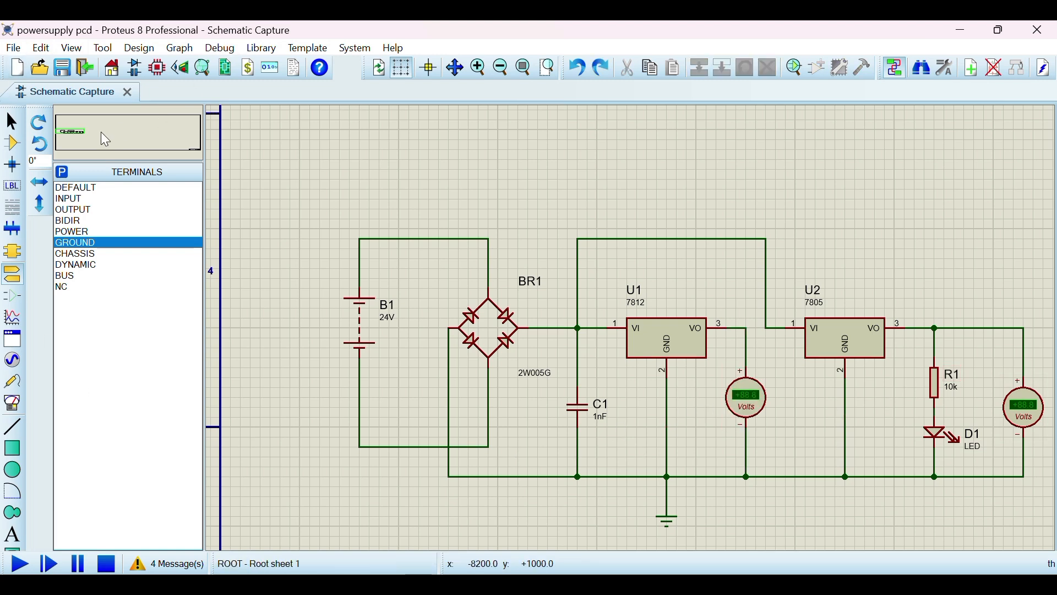
Simulate the circuit with the 24V battery to check both regulator output voltages, and stop the simulation
left_click(19, 564)
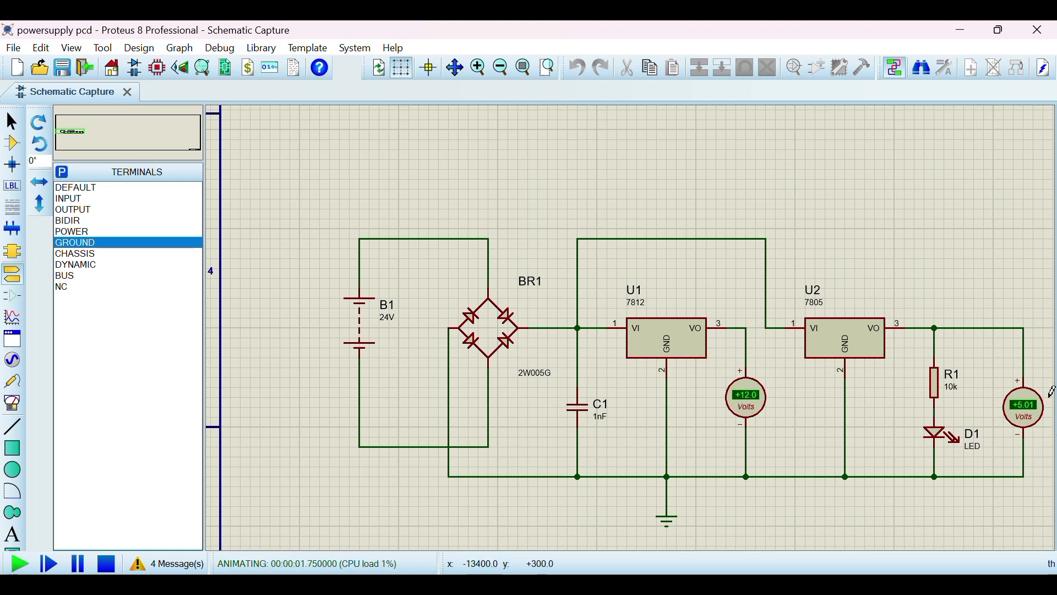
left_click(106, 562)
Delete both DC voltmeters, the one at the 7812's output and the one beside the LED
left_click(751, 401)
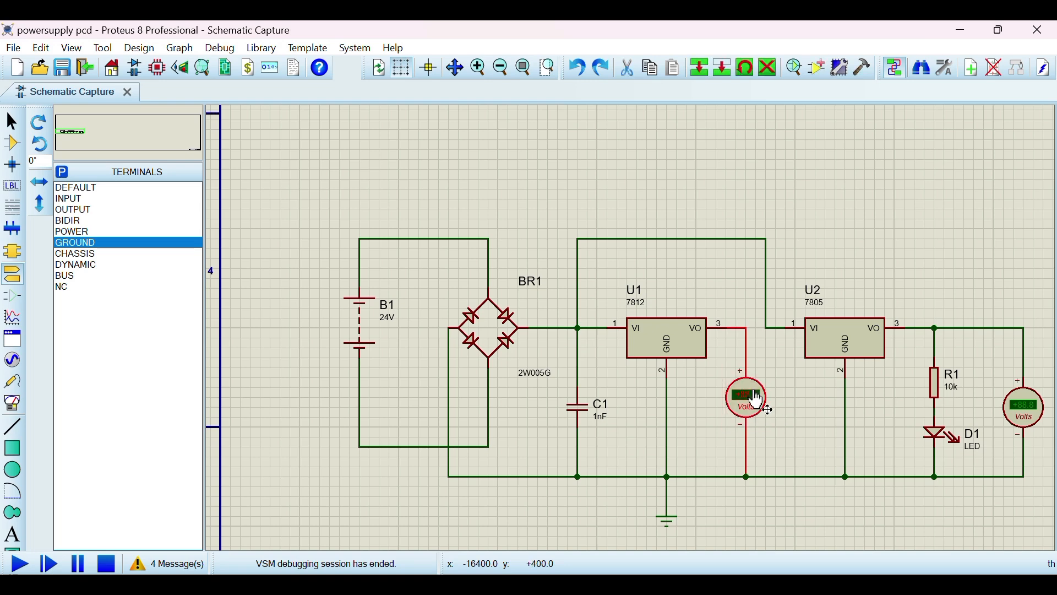
key("Delete")
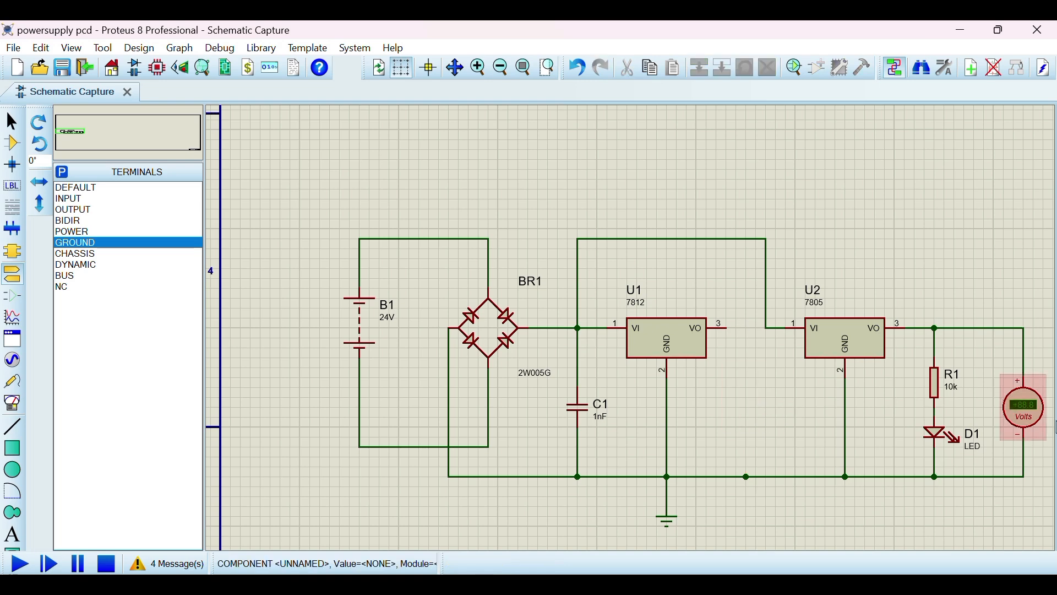
left_click(1041, 427)
key("Delete")
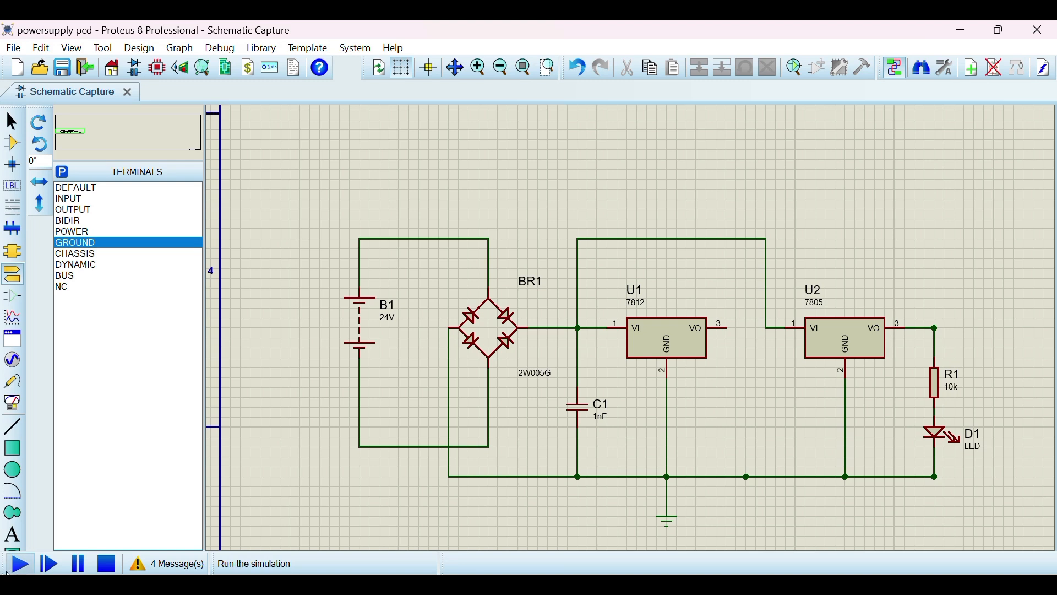
Run the simulation without the voltmeters to check whether LED D1 lights, and stop it
left_click(11, 564)
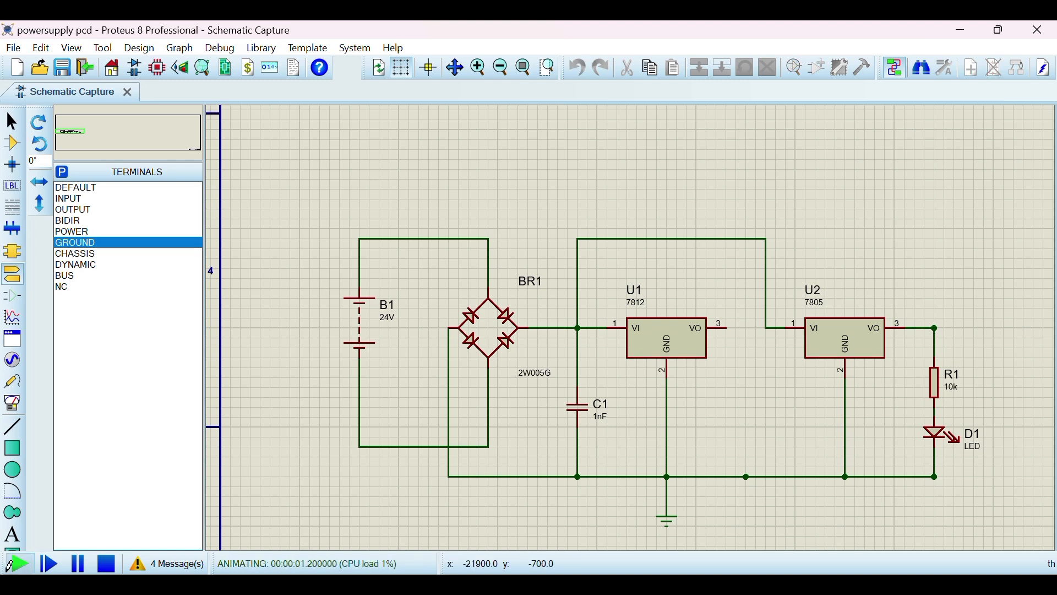
left_click(106, 563)
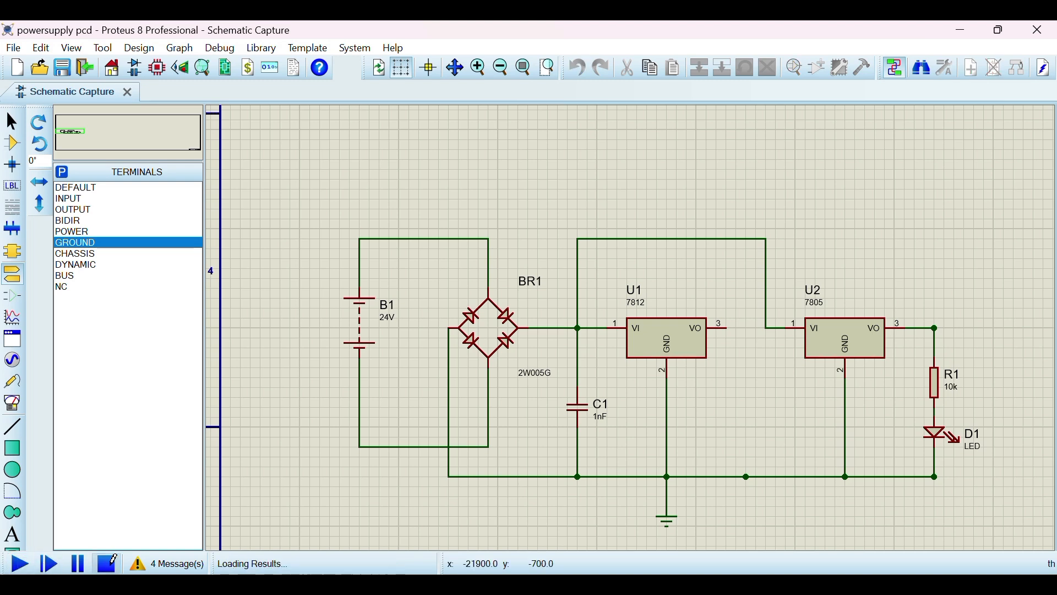
Try a resistance value of 890 for resistor R1
double_click(936, 386)
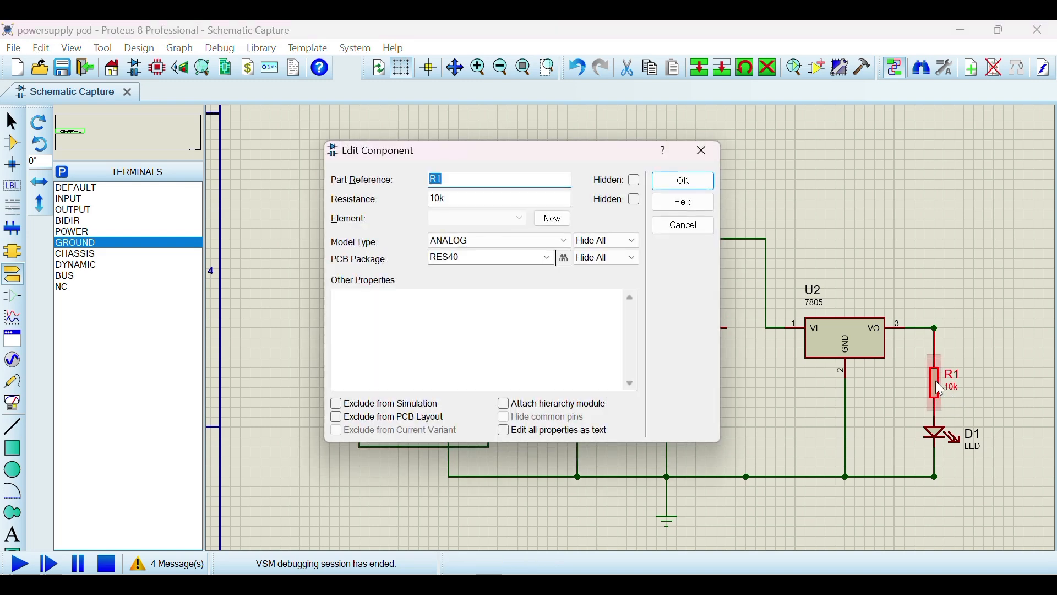
left_click(462, 197)
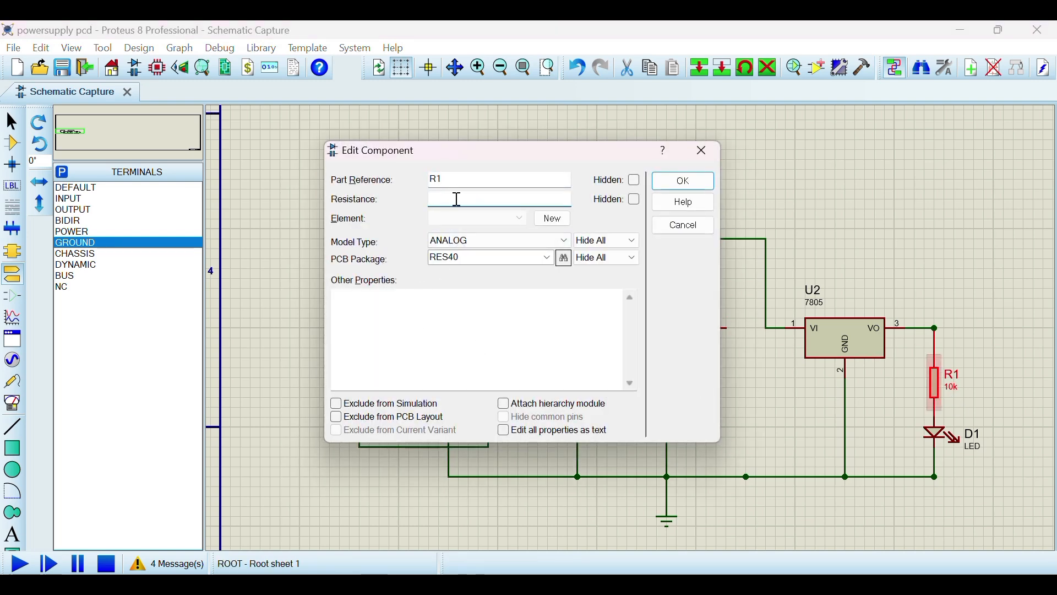
type("89")
type("0")
left_click(704, 183)
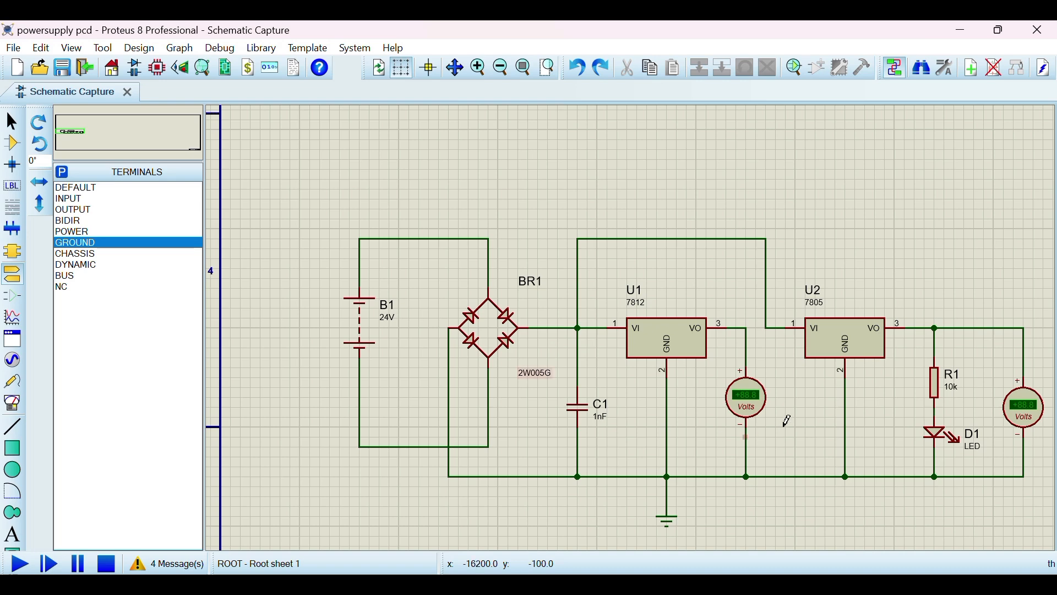
Set resistor R1's resistance to 180
double_click(943, 397)
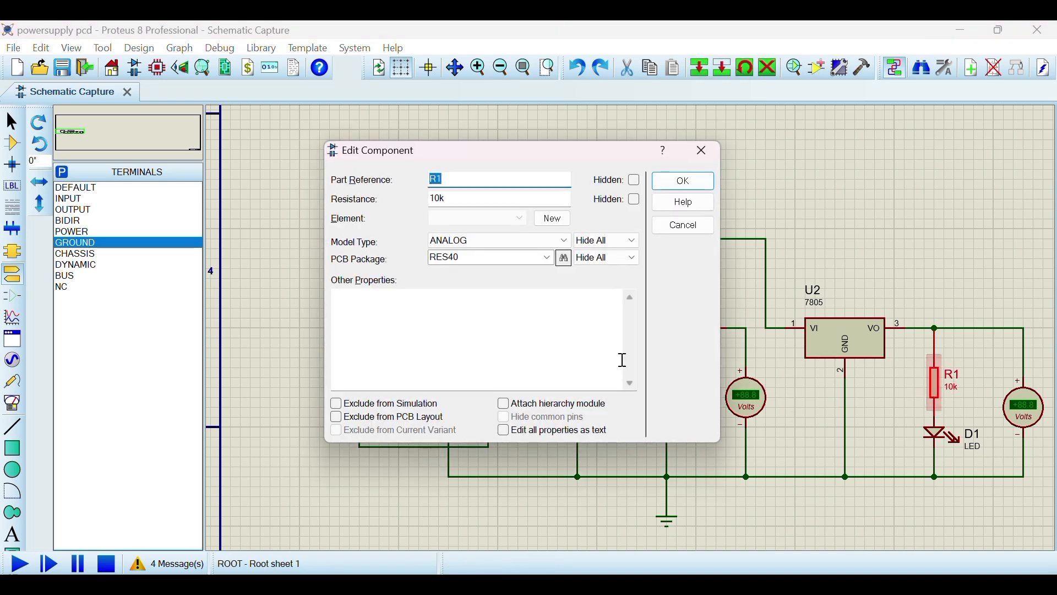
left_click(466, 202)
key("BackSpace")
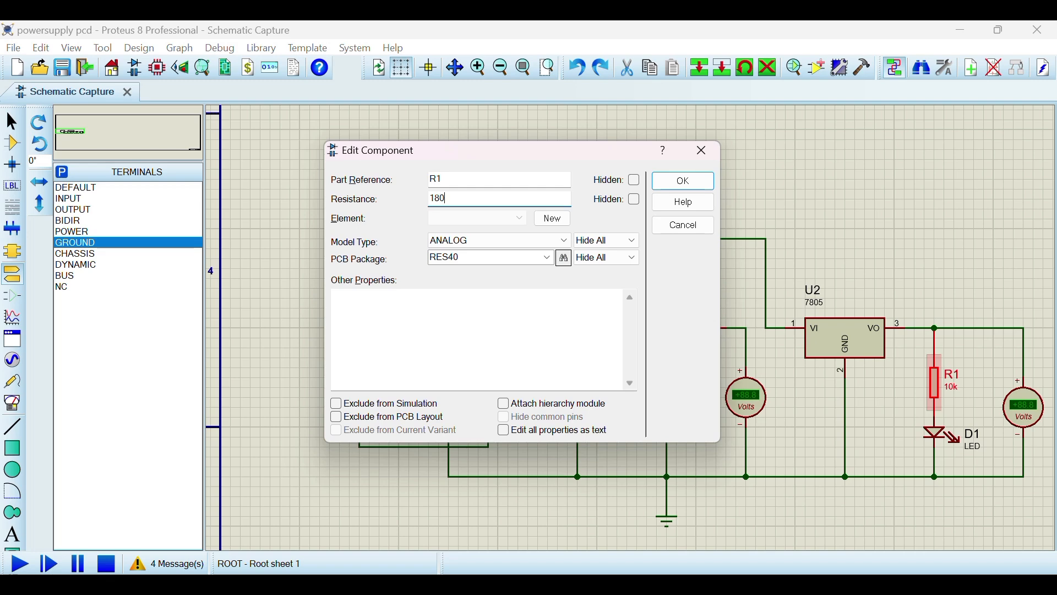
left_click(661, 180)
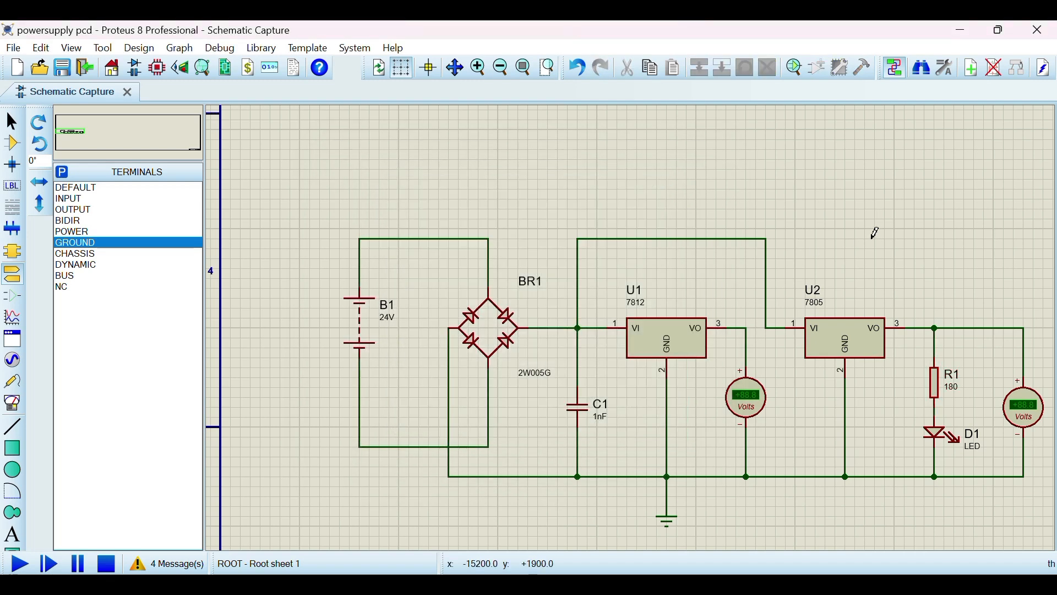
Simulate the circuit to check whether LED D1 lights, stop the simulation, and delete the LED
left_click(19, 563)
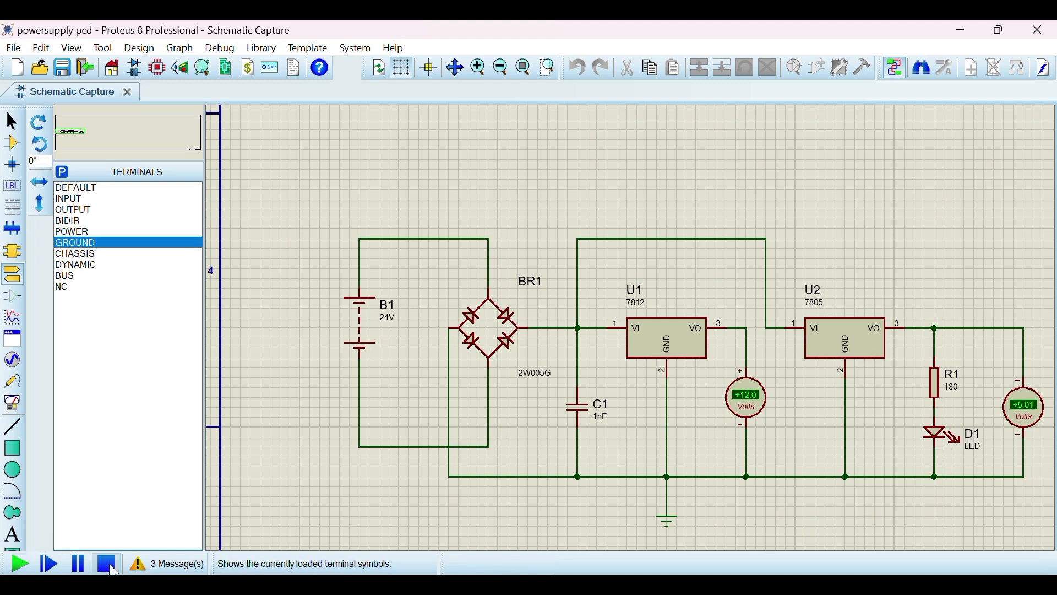
left_click(110, 567)
left_click(939, 436)
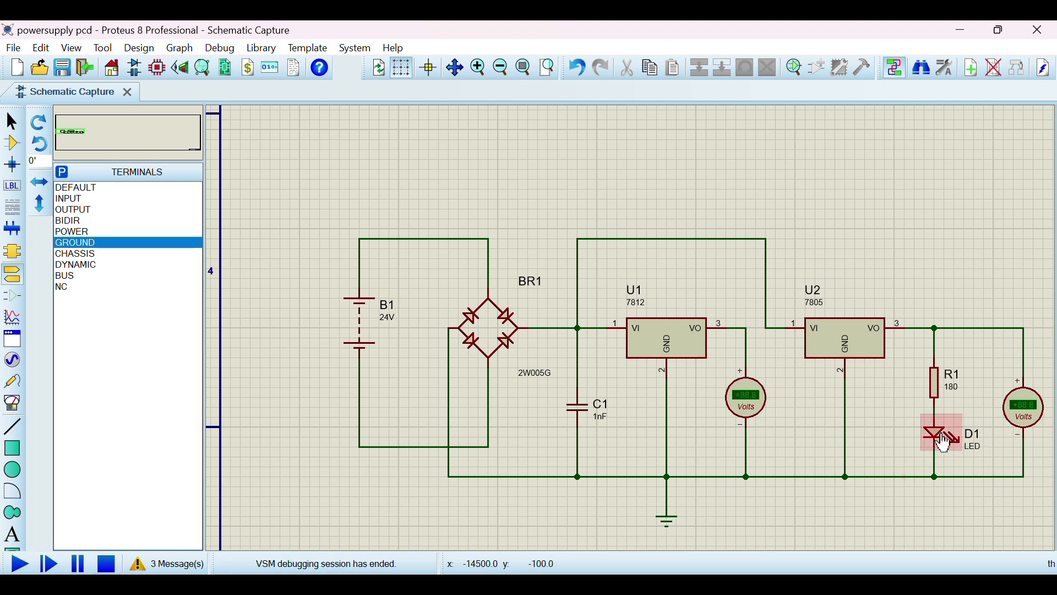
key("Delete")
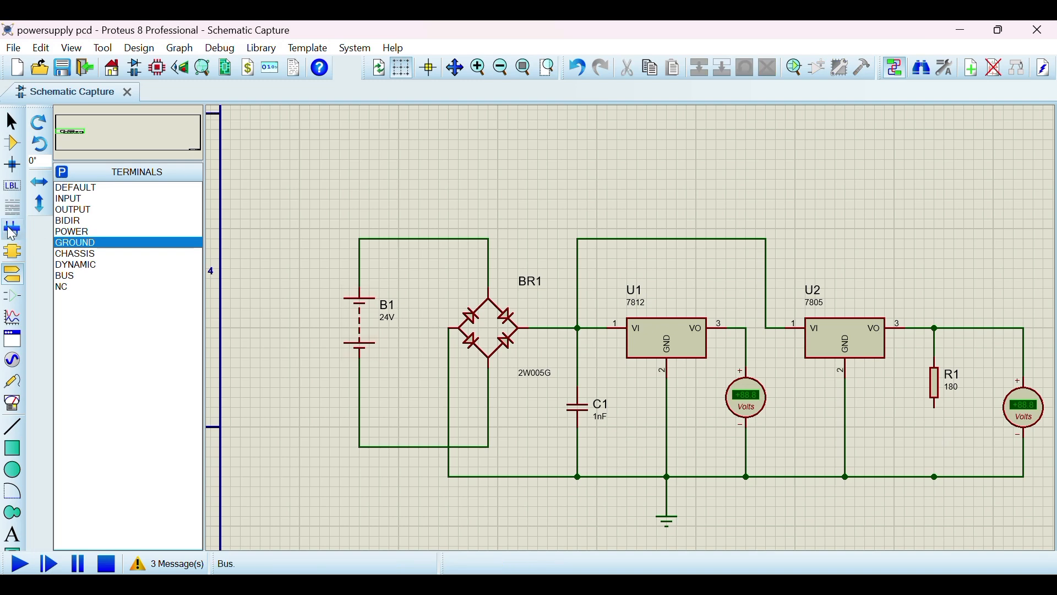
left_click(12, 122)
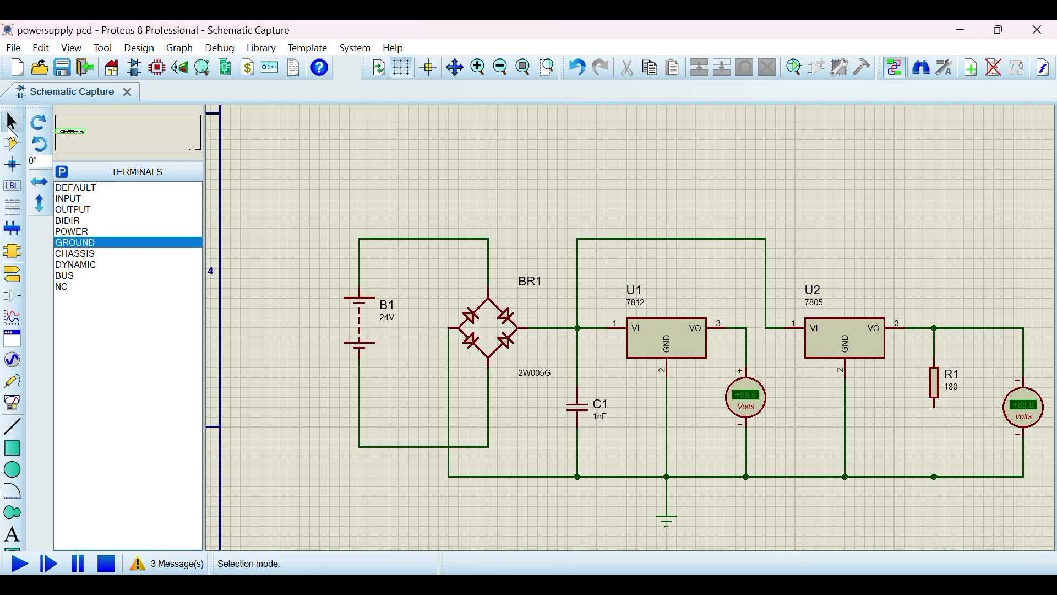
left_click(62, 172)
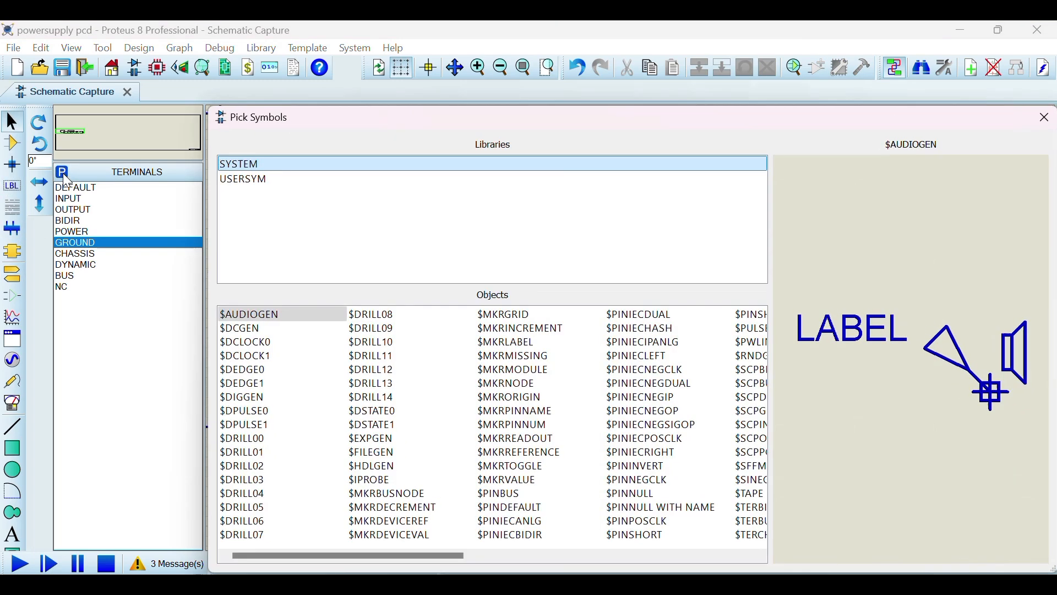
left_click(1045, 118)
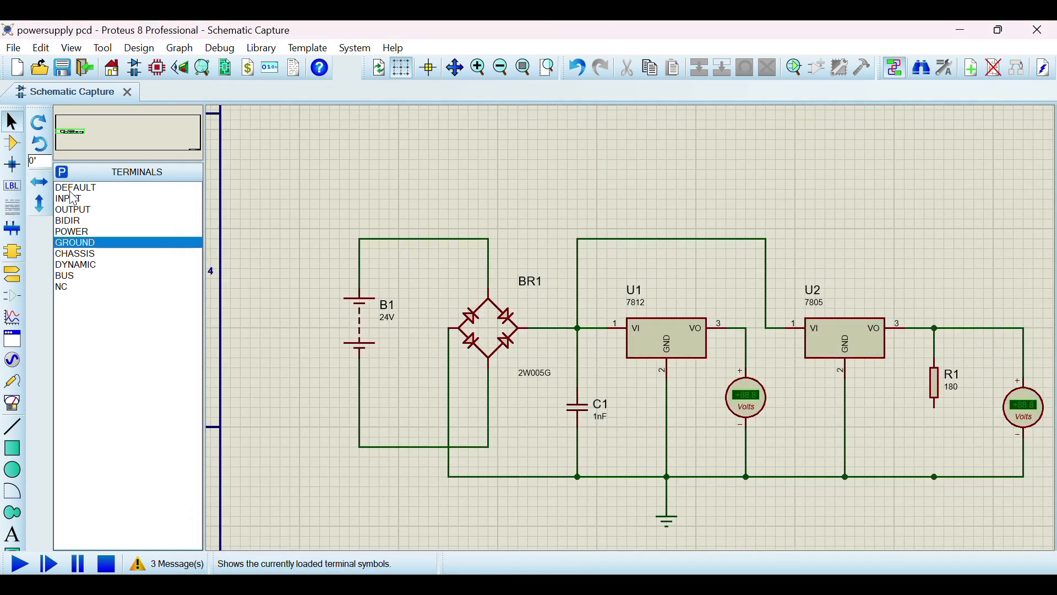
Search the device library for "led red" and add the LED-RED part to the device list
left_click(13, 143)
left_click(62, 173)
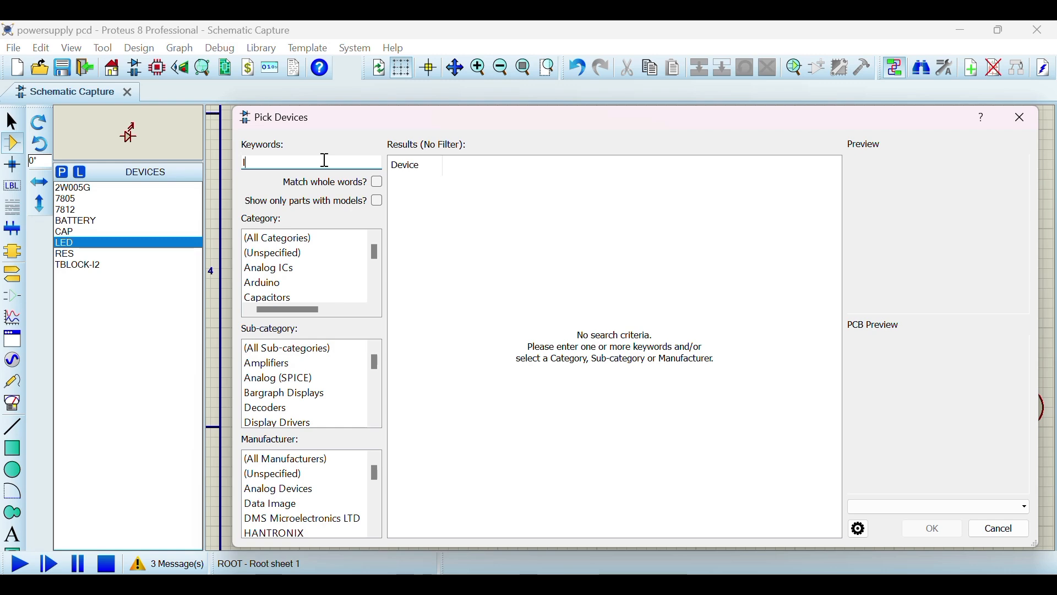
type("led ed")
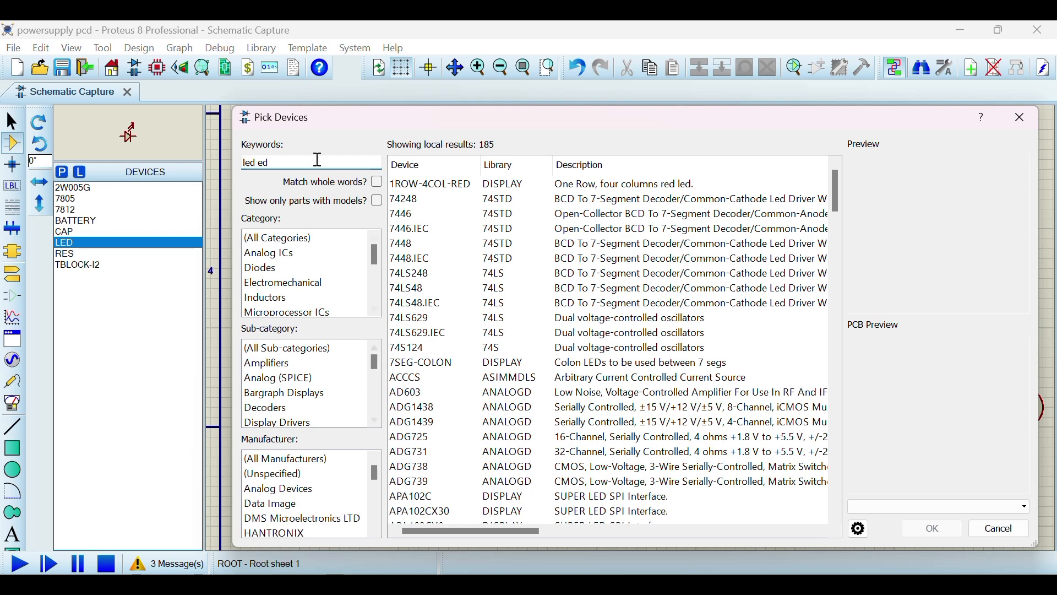
key("BackSpace")
key("BackSpace")
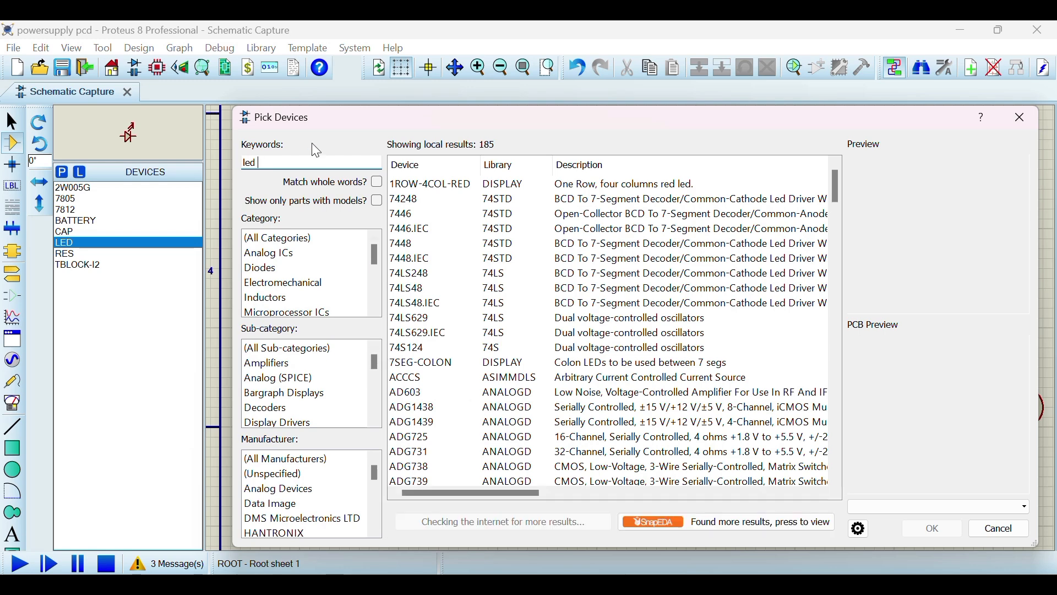
type("red")
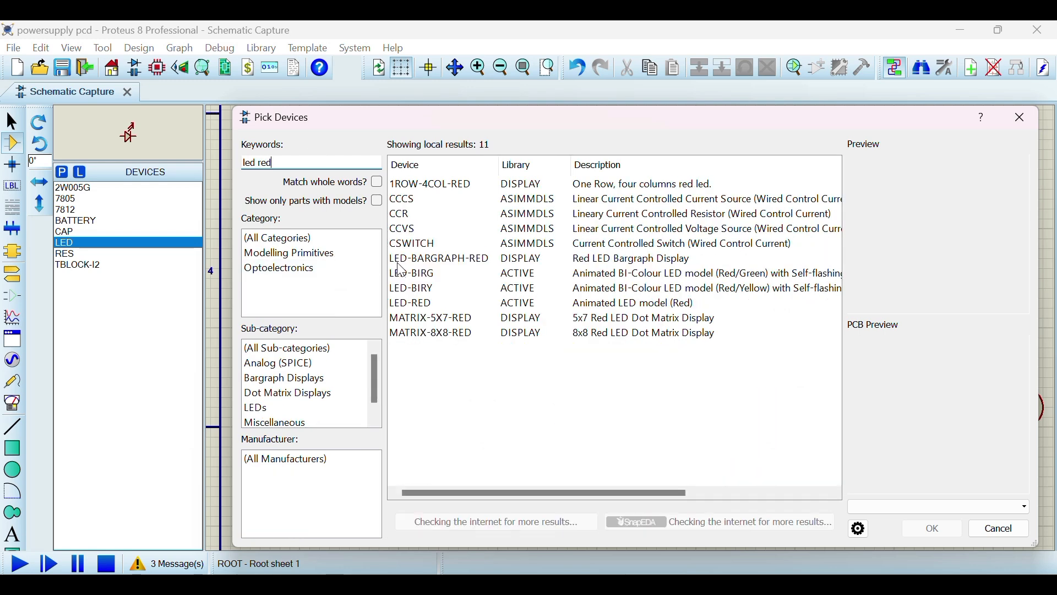
left_click(429, 306)
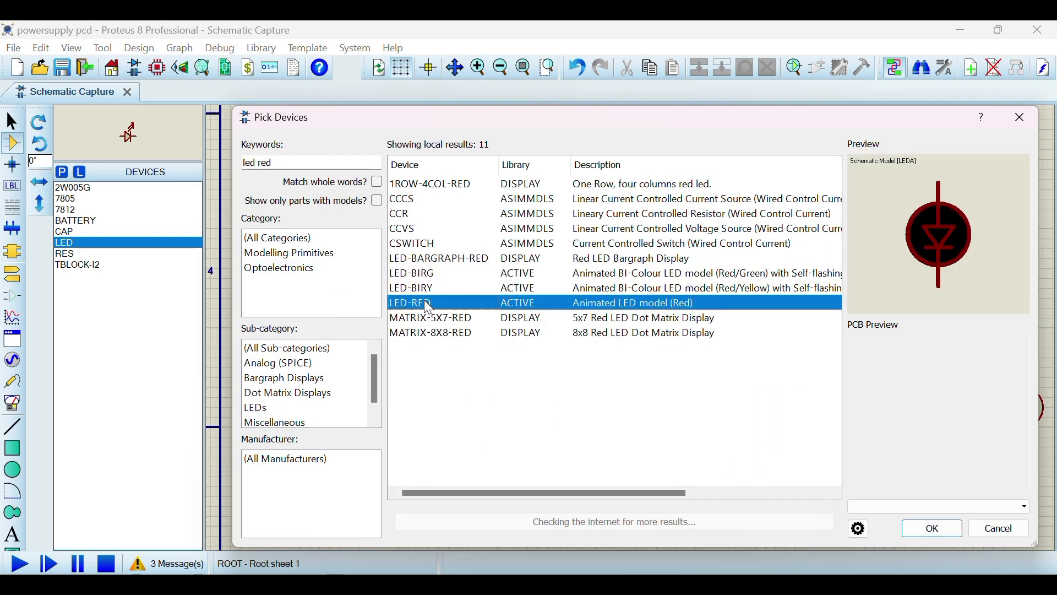
left_click(933, 527)
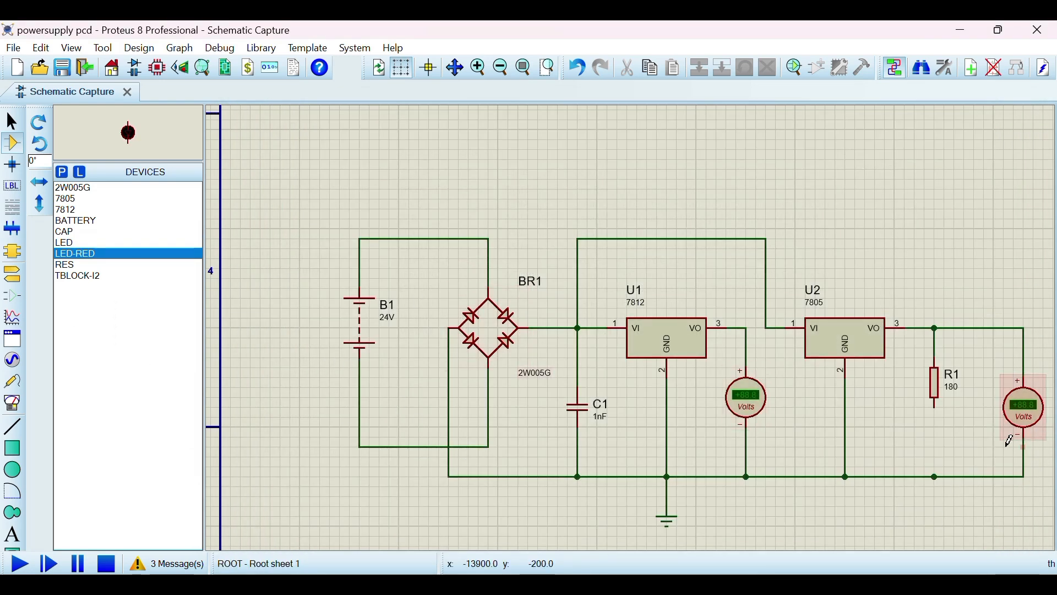
Place the LED-RED directly below R1 and wire it between R1 and the ground line
left_click(945, 433)
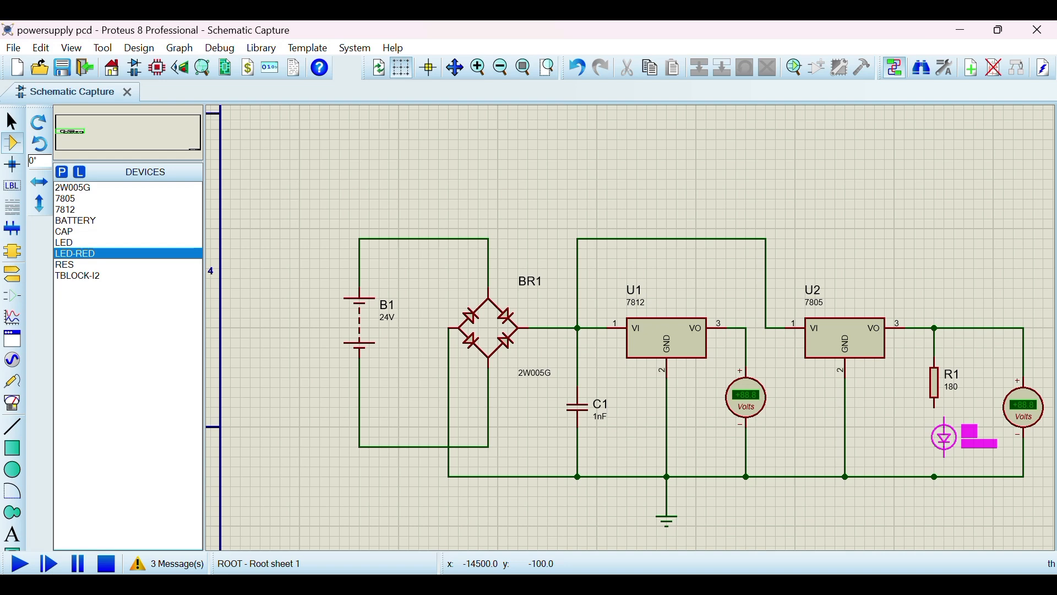
left_click(934, 438)
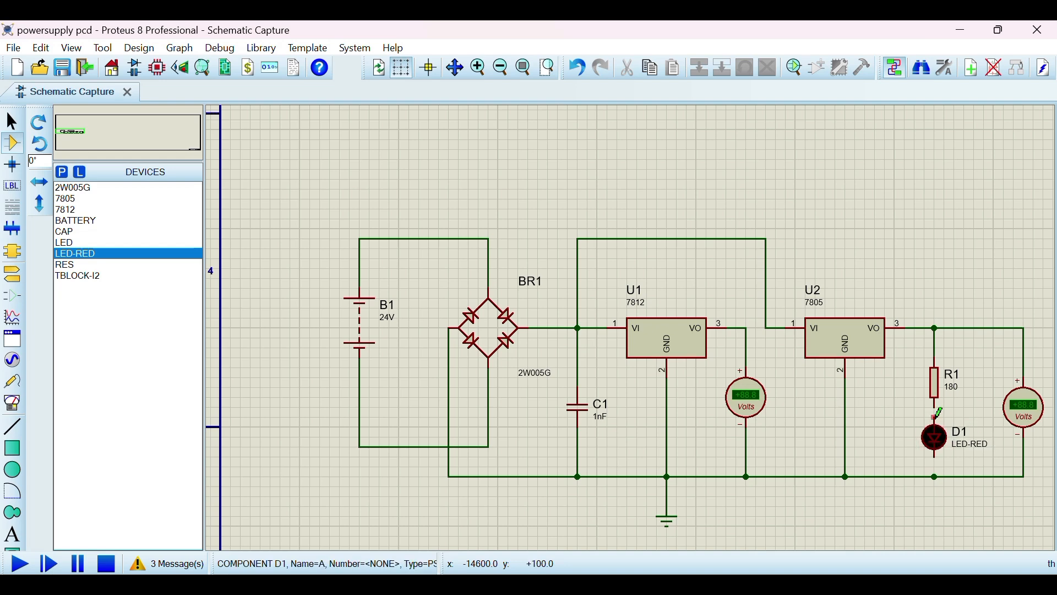
left_click(934, 416)
left_click(934, 397)
left_click(935, 477)
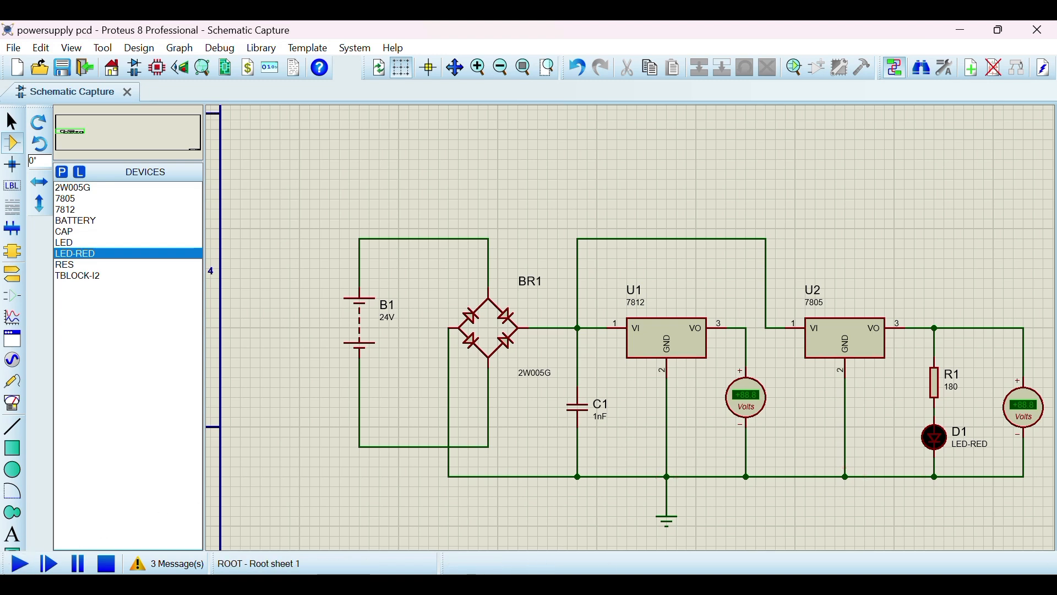
Run the simulation to check the red LED and both voltmeters, and stop it
left_click(22, 559)
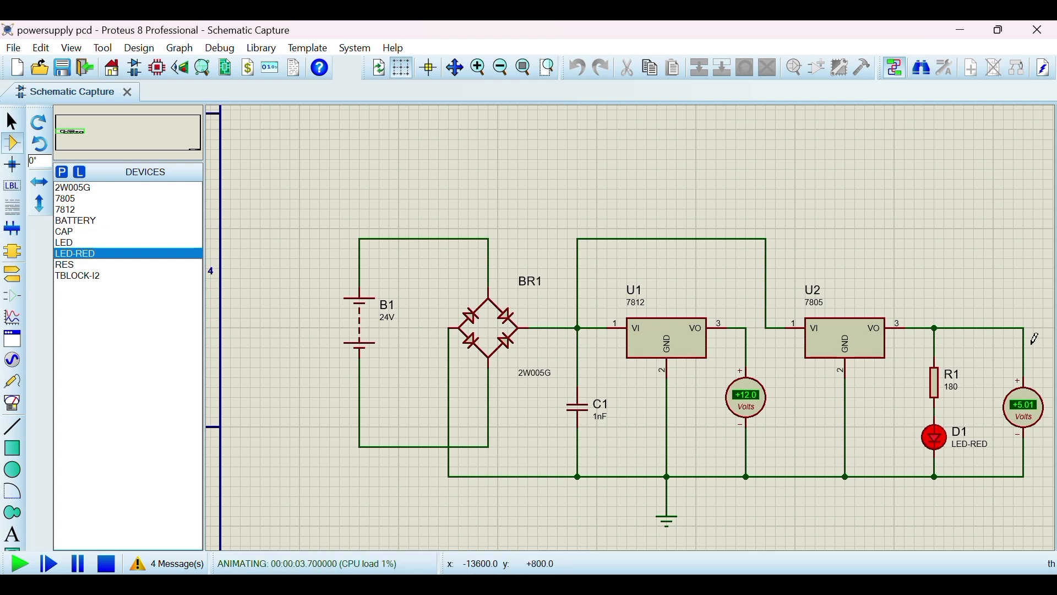
left_click(106, 563)
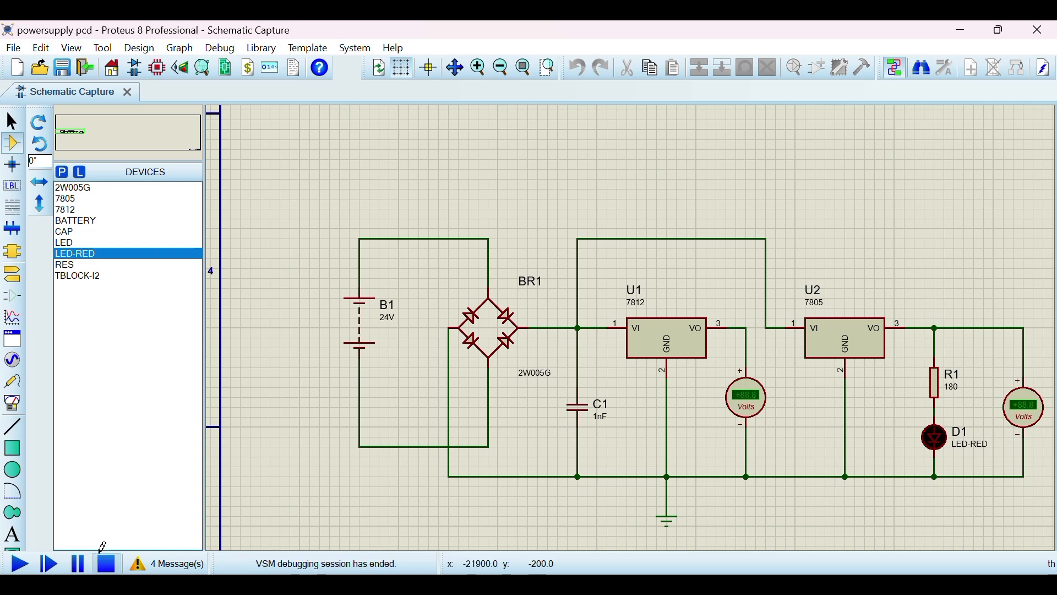
Open the PCB layout and draw a rectangular board outline on the Board Edge layer, starting at about X -95, Y 70 mm
left_click(158, 68)
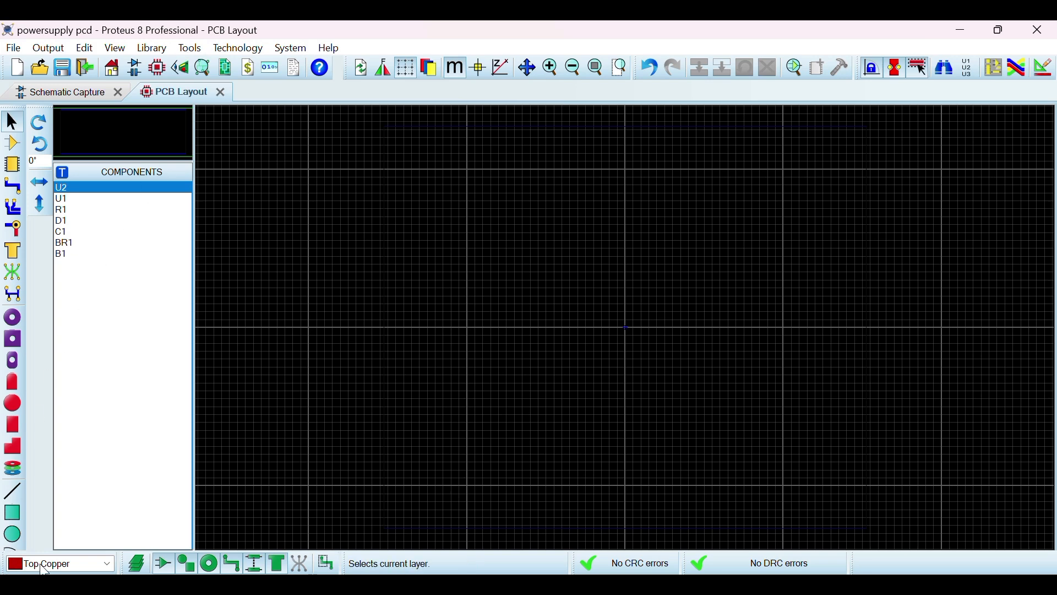
left_click(13, 512)
left_click(81, 563)
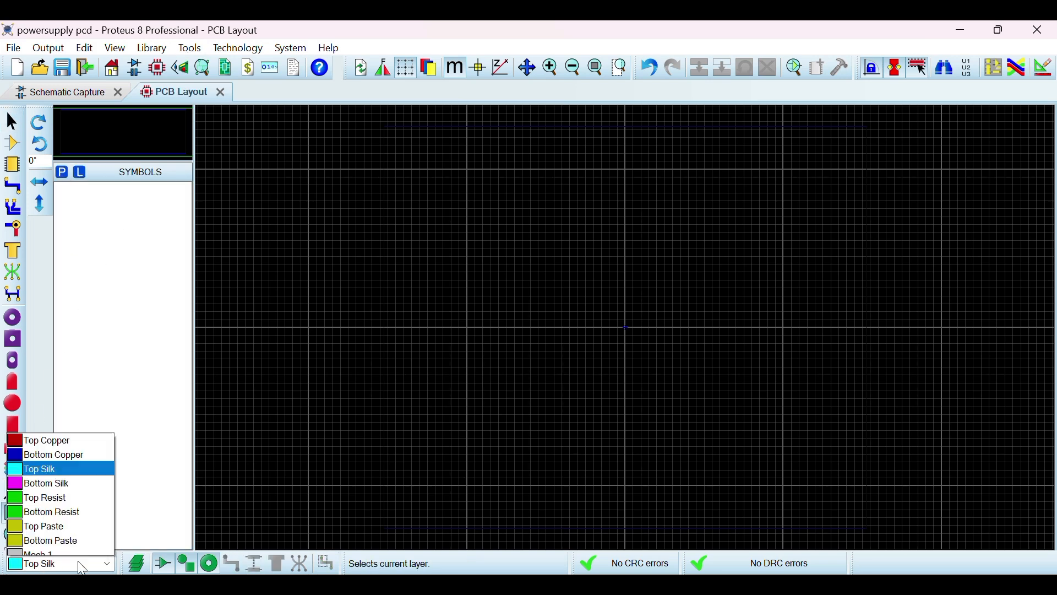
left_click(77, 544)
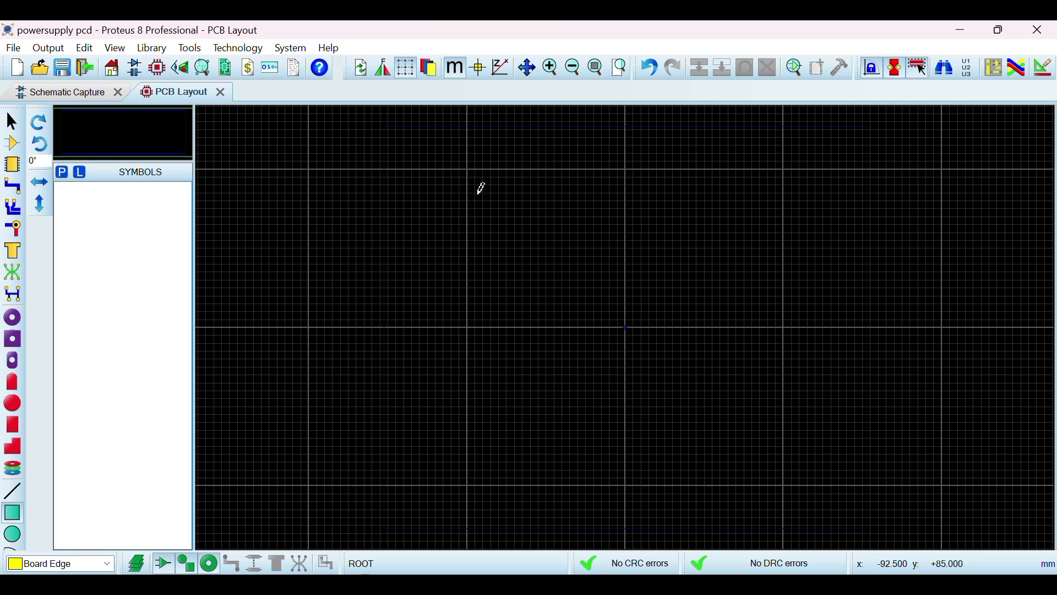
left_click(476, 217)
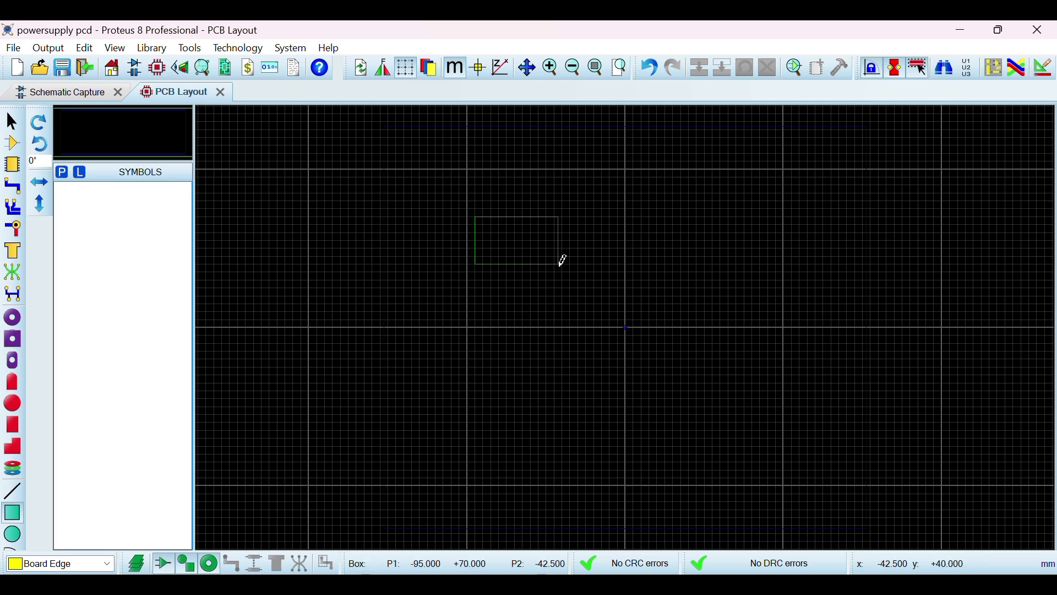
left_click(626, 291)
scroll(627, 319, "up", 2)
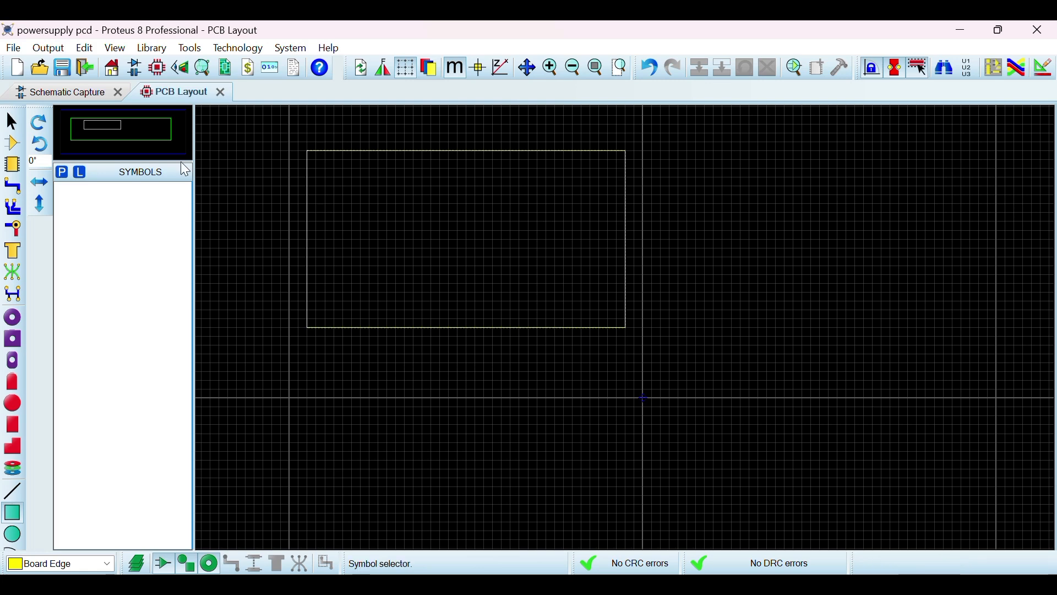
left_click(155, 134)
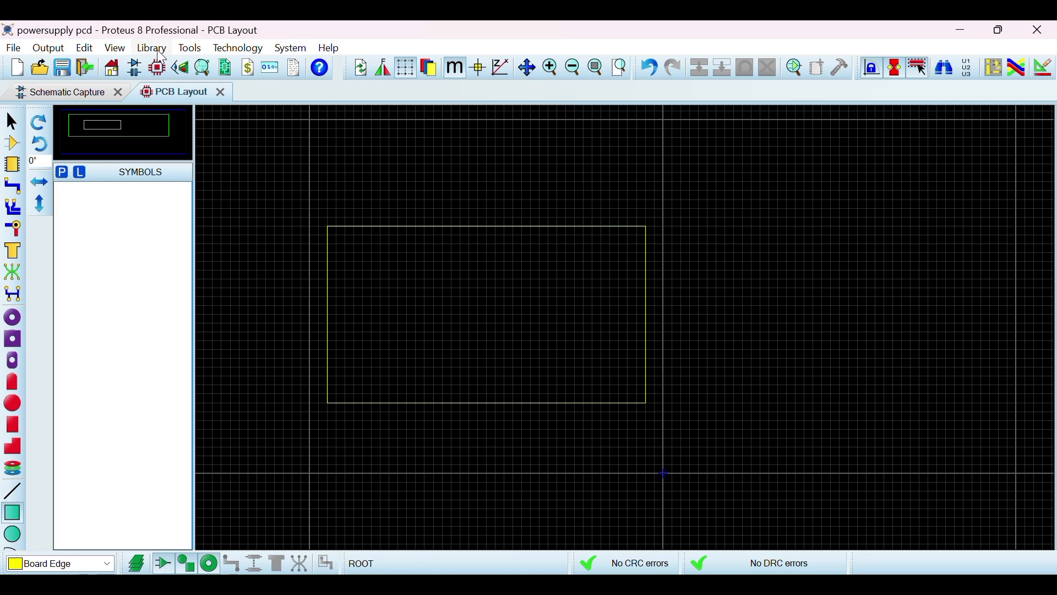
Try auto-placing BR1, C1, R1, U1 and U2 on the board with the default settings, and undo the placement
left_click(190, 48)
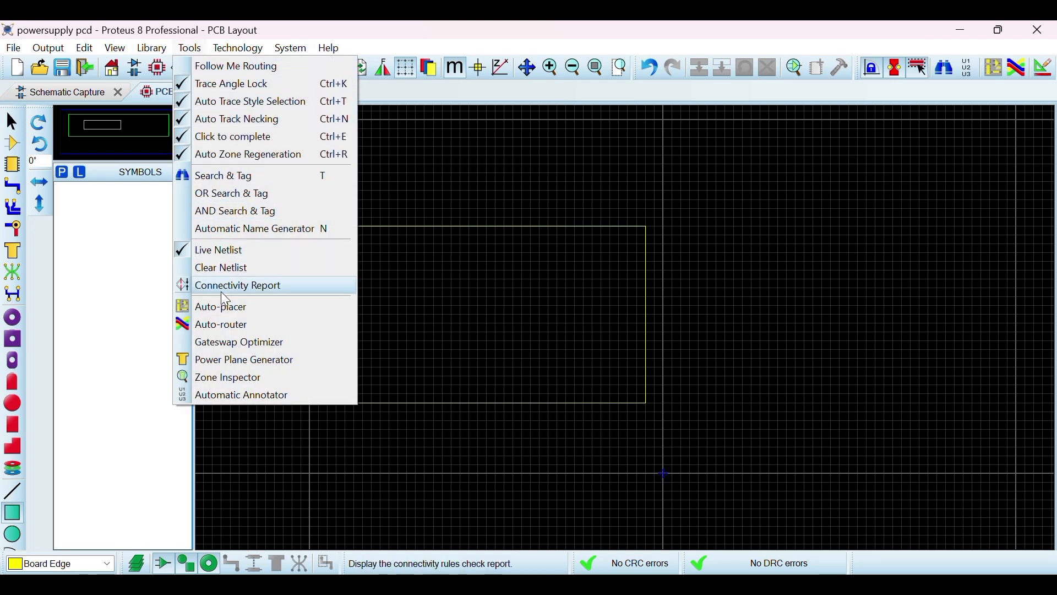
left_click(230, 314)
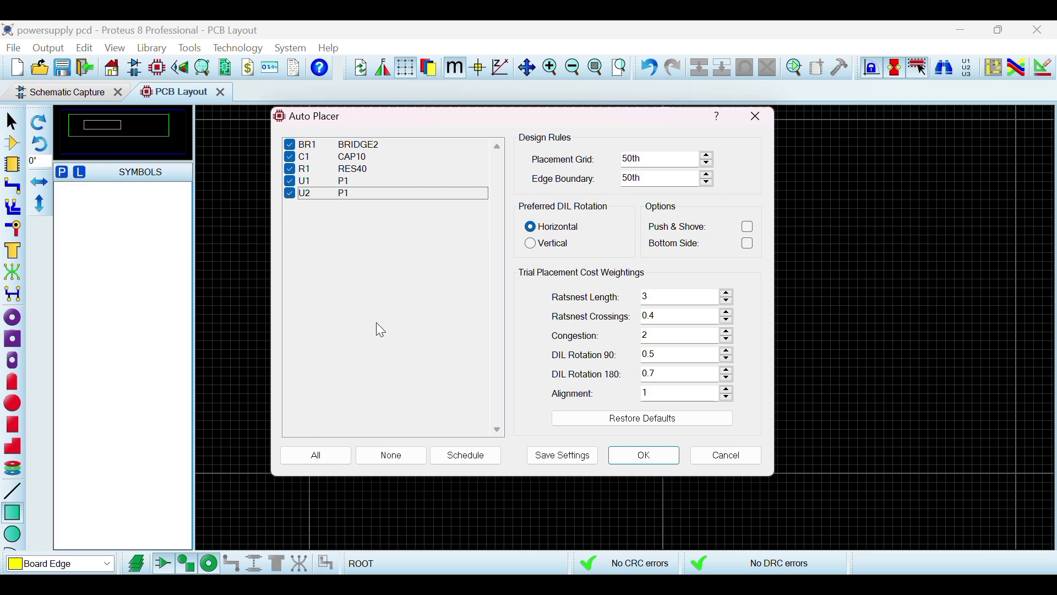
left_click(621, 454)
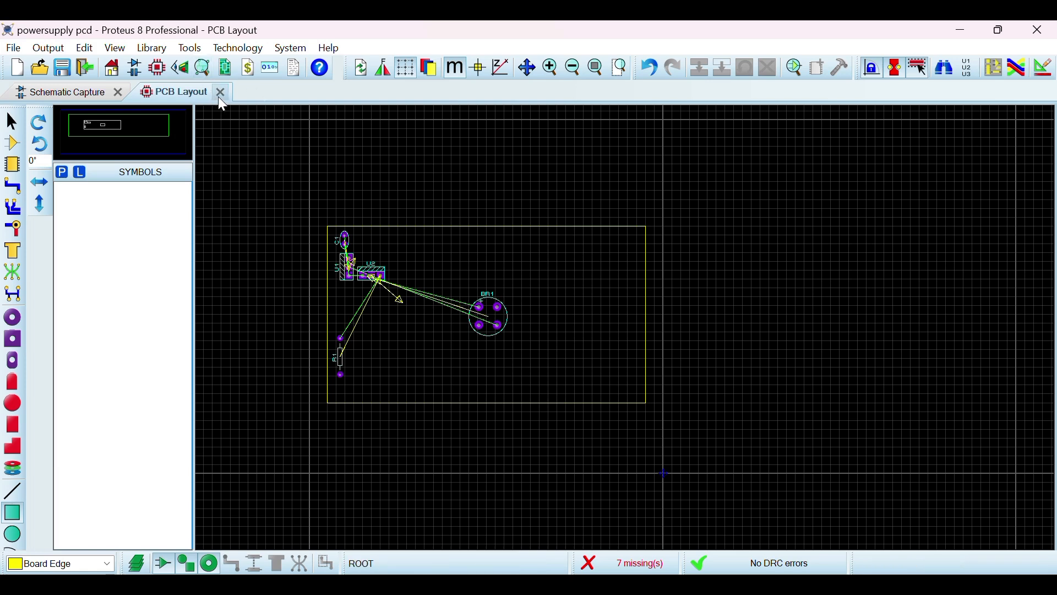
key("ctrl+z")
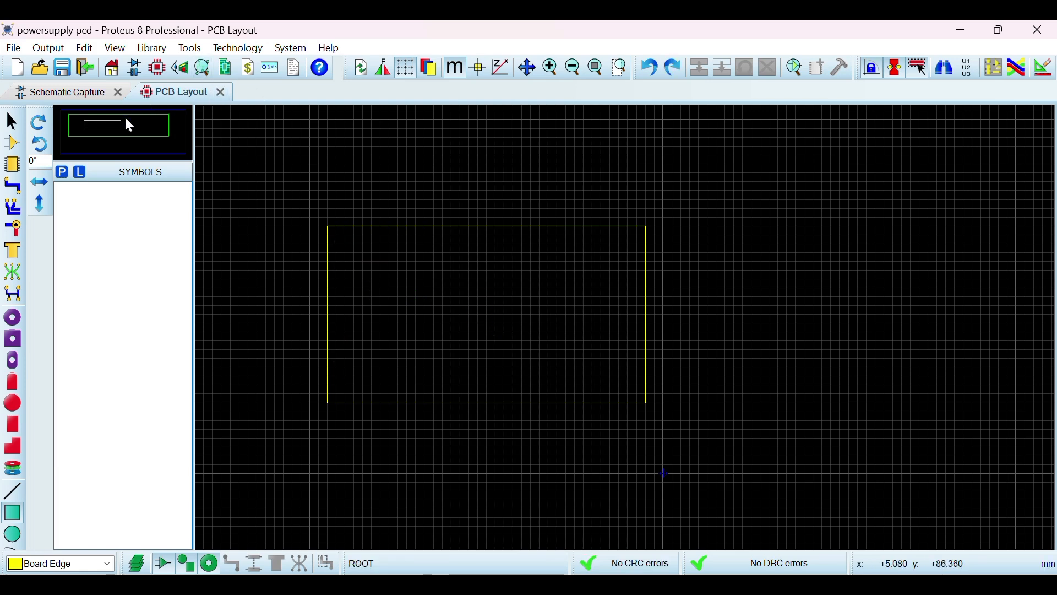
Return to the schematic and delete battery B1
left_click(71, 94)
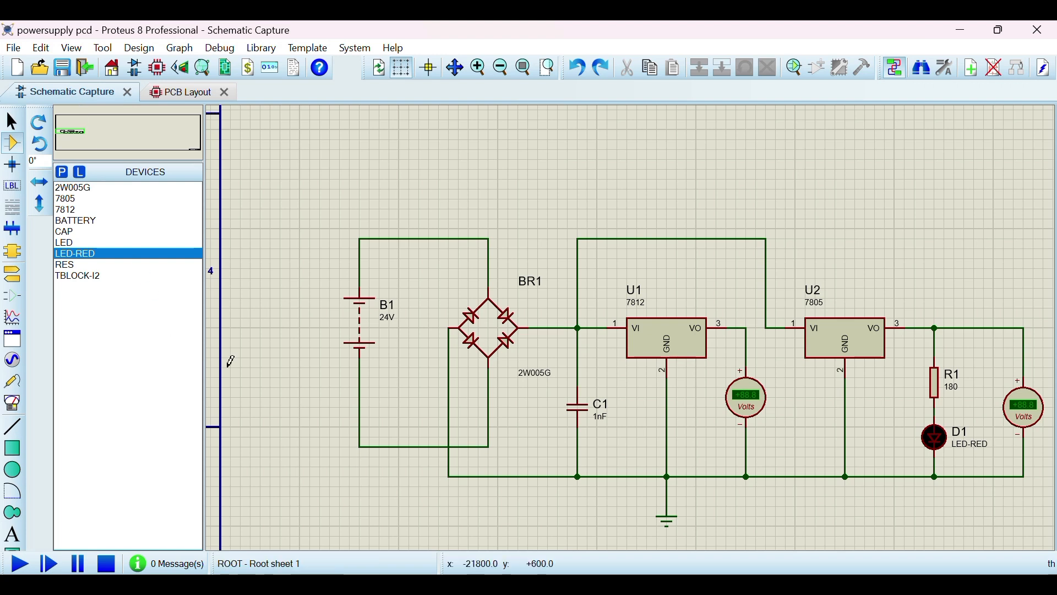
left_click(370, 333)
key("Delete")
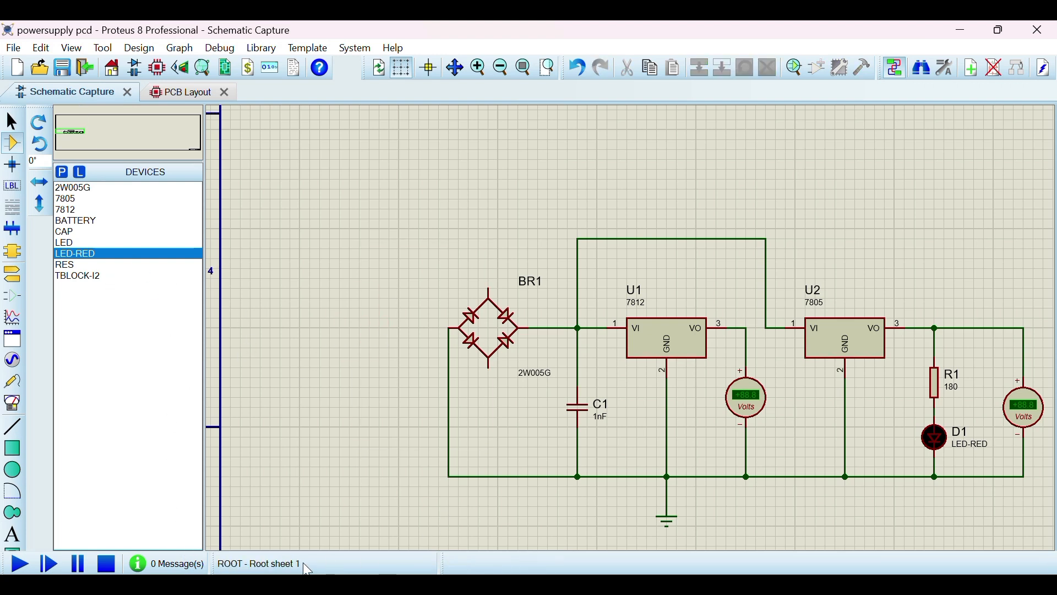
Delete both DC voltmeters, the one at U1's output and the one at U2's output
left_click(740, 415)
key("Delete")
left_click(1016, 421)
key("Delete")
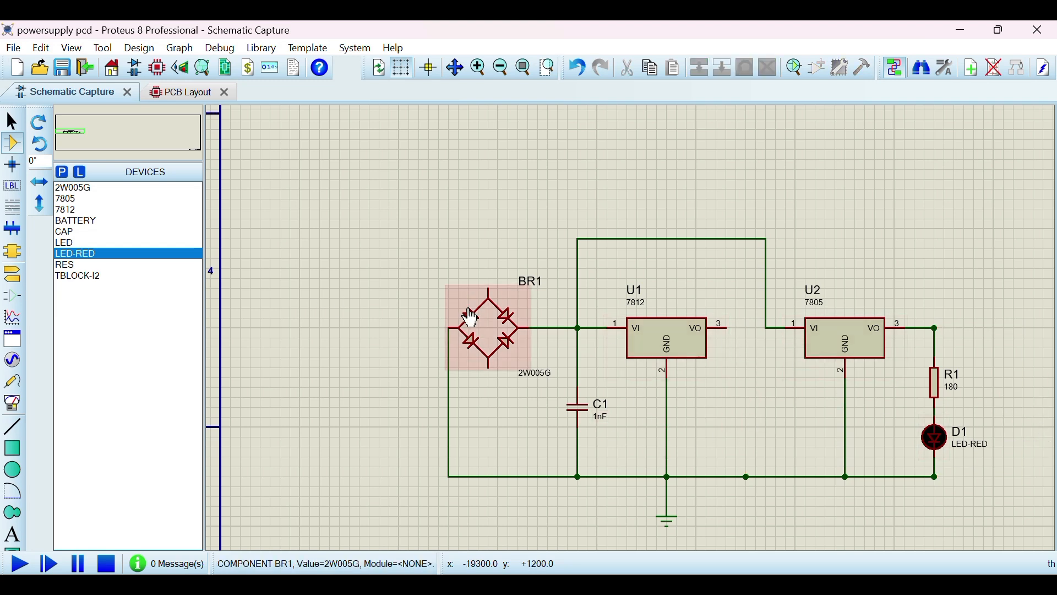
Place a TBLOCK-I2 terminal block left of bridge BR1, rotated 180 degrees so its pins face the bridge
left_click(77, 275)
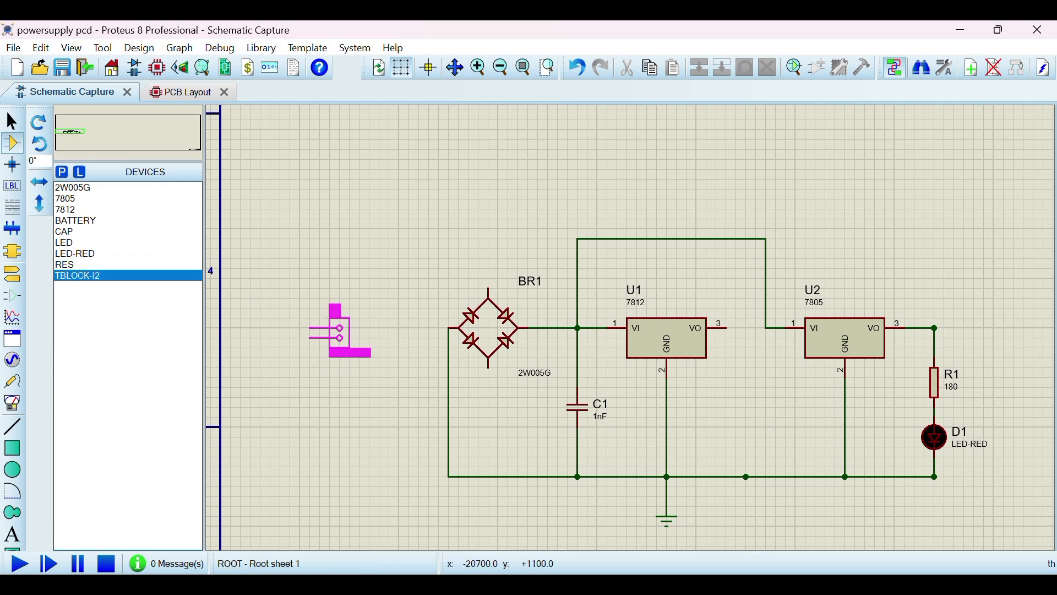
left_click(339, 351)
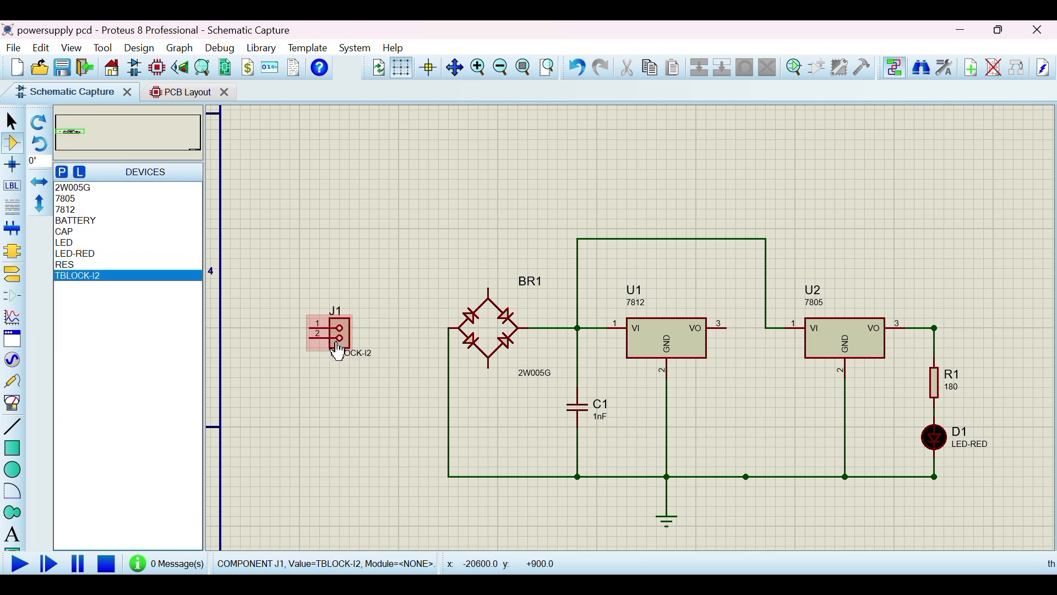
right_click(339, 351)
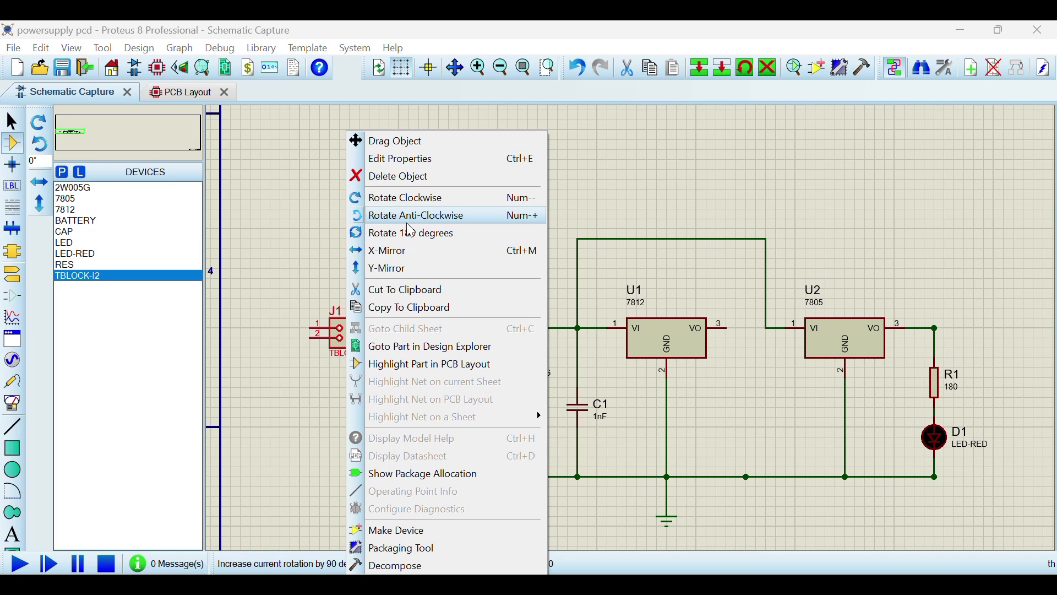
left_click(410, 233)
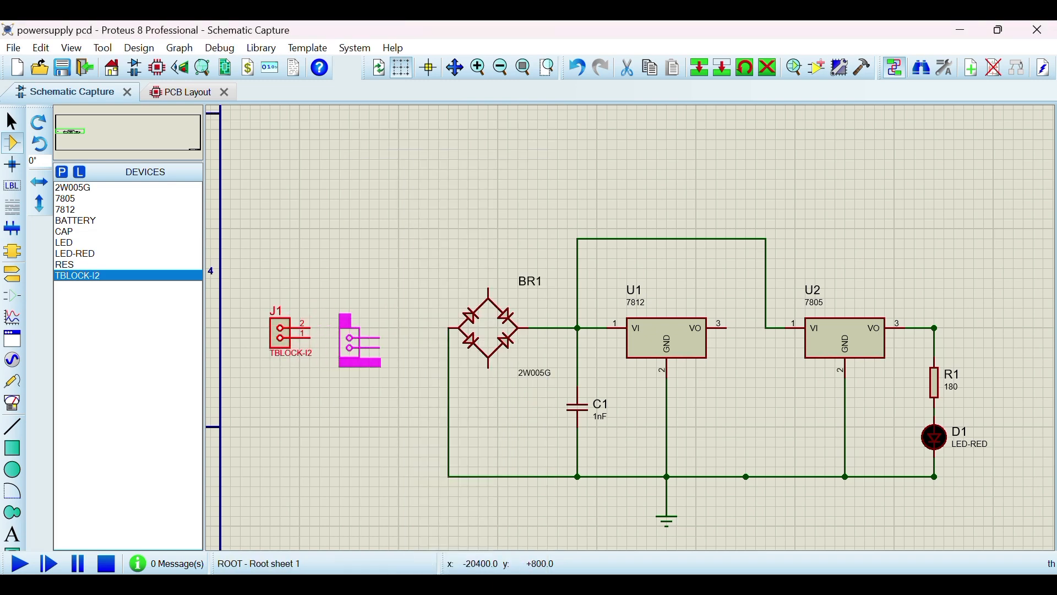
left_click(364, 333)
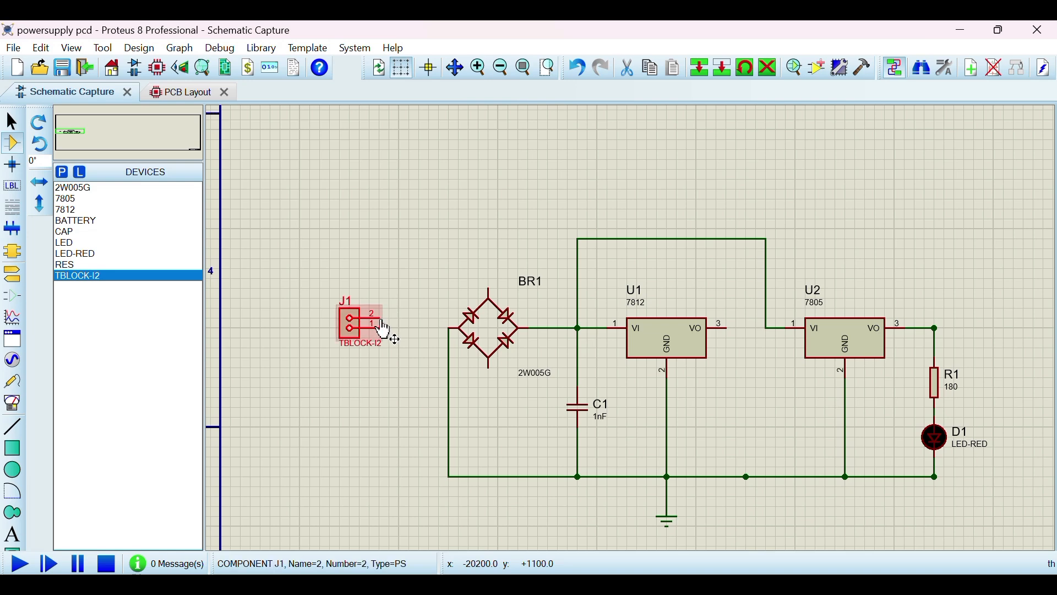
double_click(384, 330)
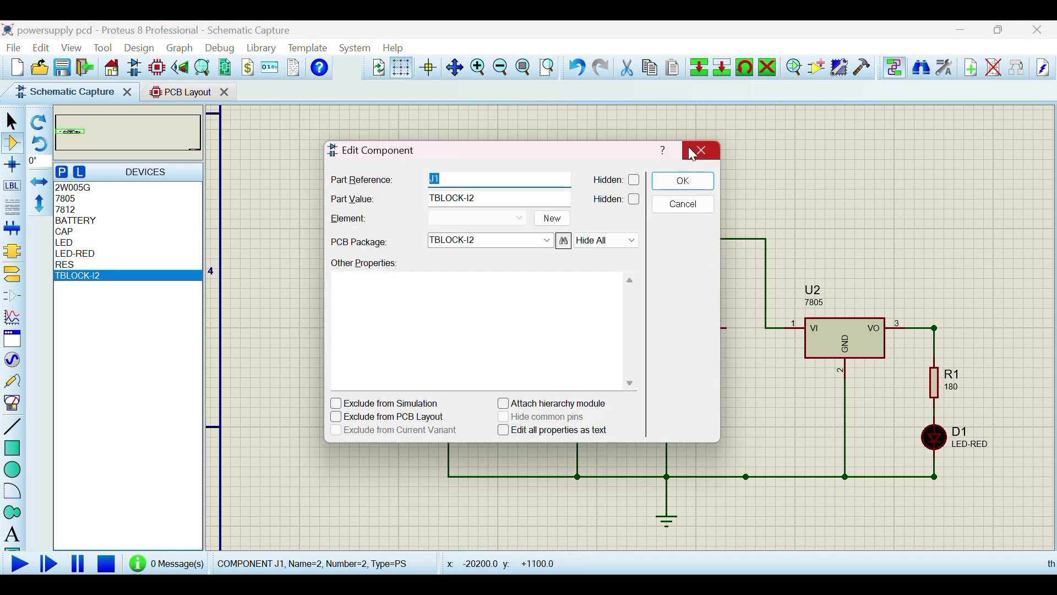
key("Escape")
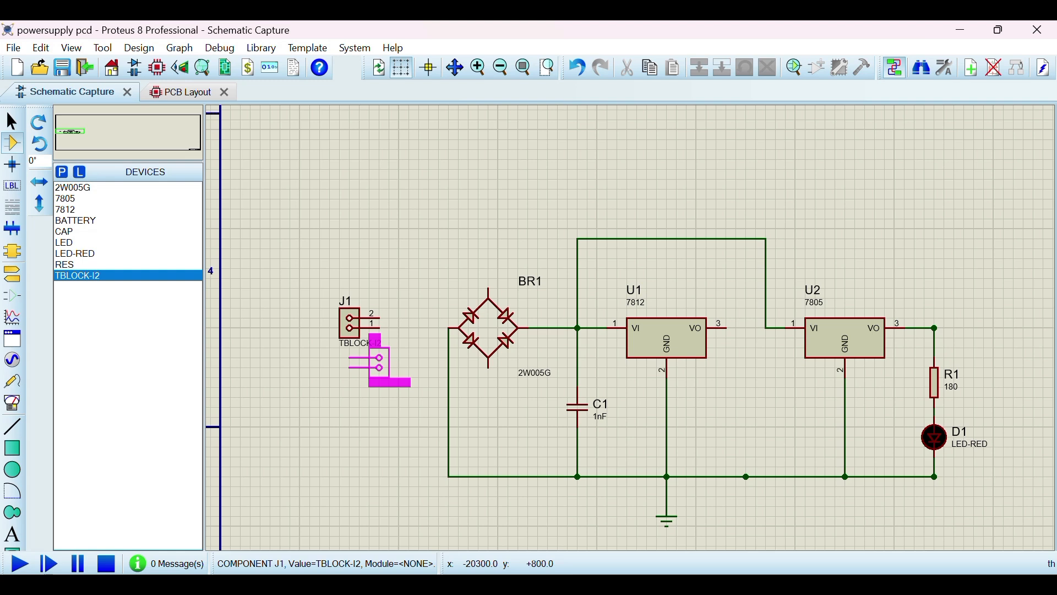
Wire J1 pin 2 to BR1's upper AC terminal and J1 pin 1 to its lower AC terminal
left_click(381, 317)
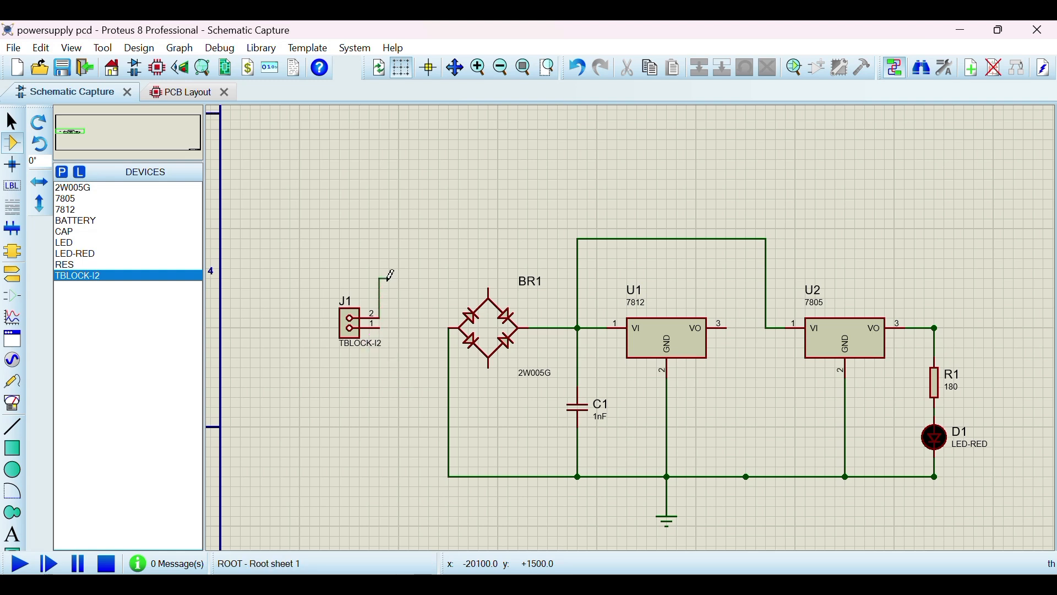
left_click(489, 288)
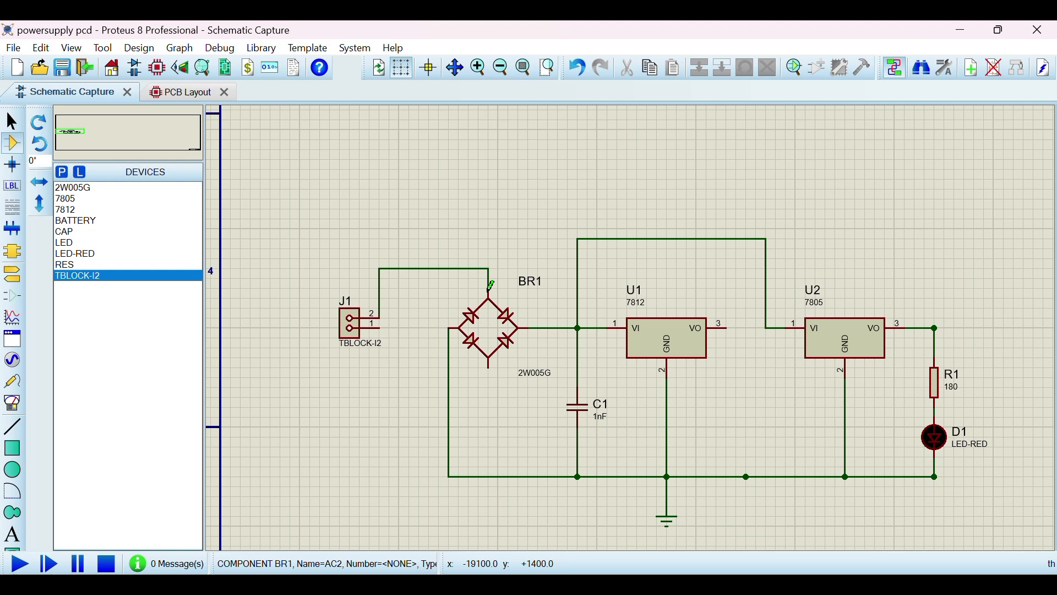
left_click(388, 323)
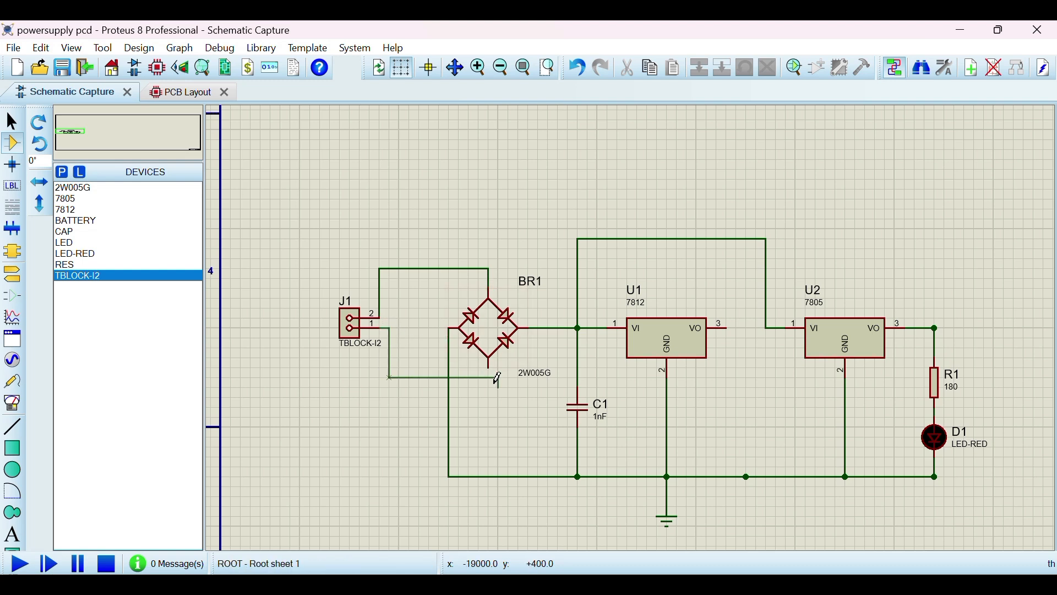
left_click(490, 363)
Place two more TBLOCK-I2 terminal blocks, one above the other, to the right of R1 and D1
left_click(1028, 317)
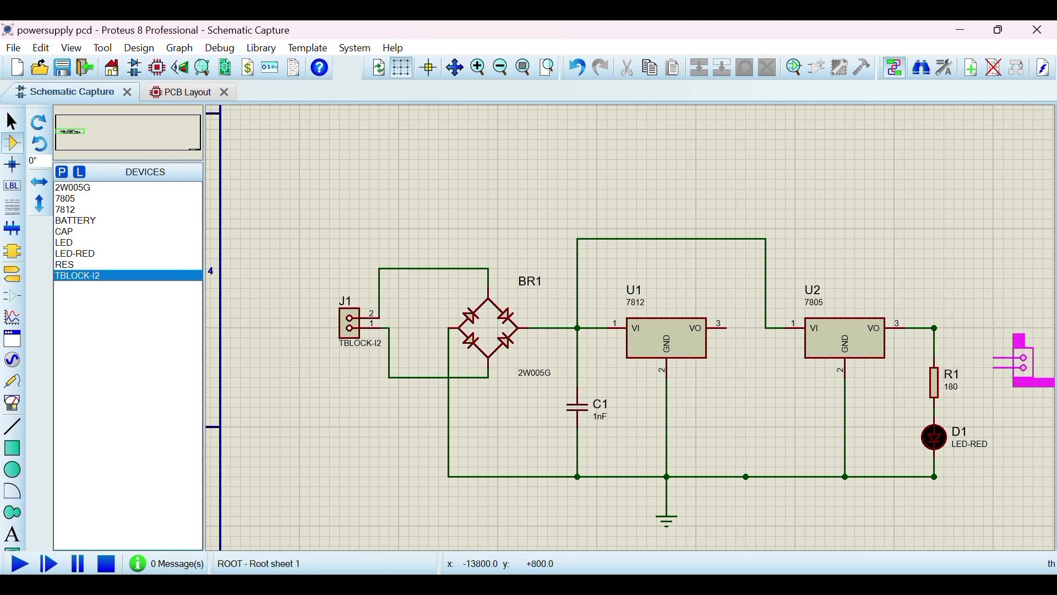
left_click(1026, 352)
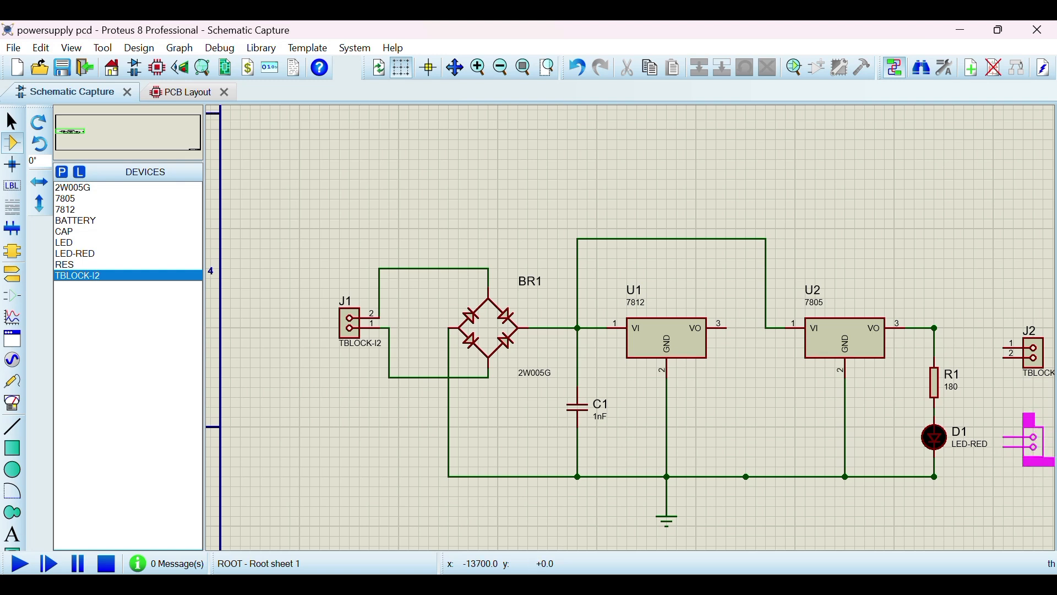
left_click(1027, 441)
Wire J3 pin 1 to J2 pin 2, and connect U2's output node to J2 pin 1
left_click(1005, 432)
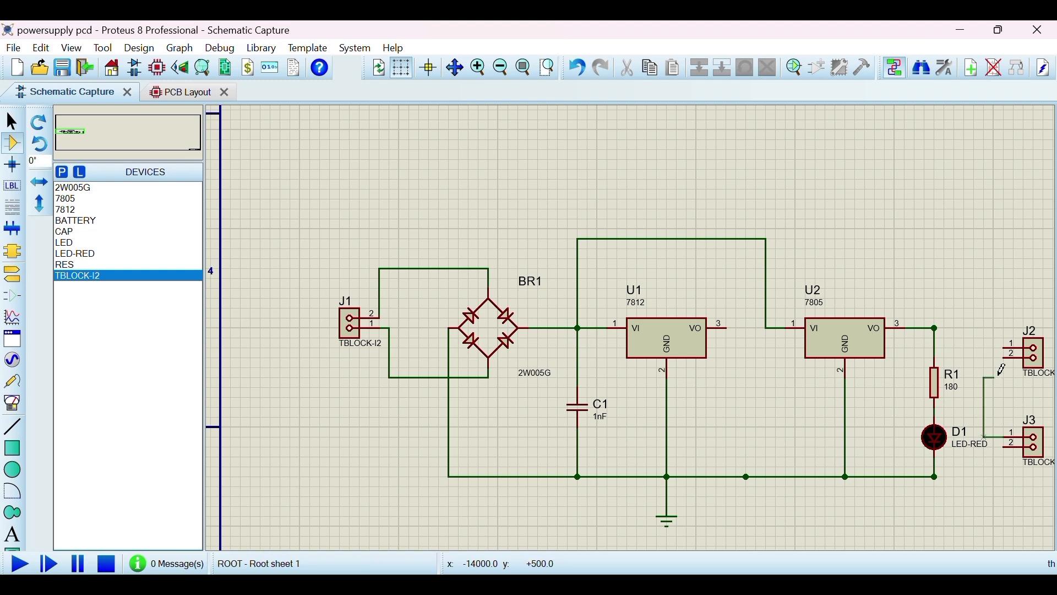
left_click(1012, 358)
left_click(935, 328)
left_click(983, 330)
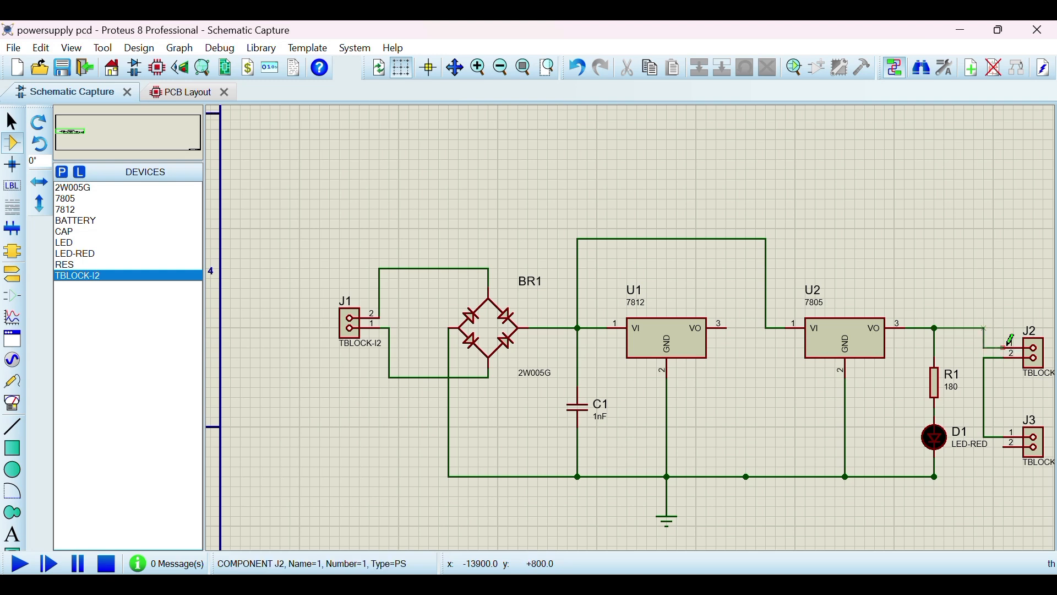
left_click(1014, 347)
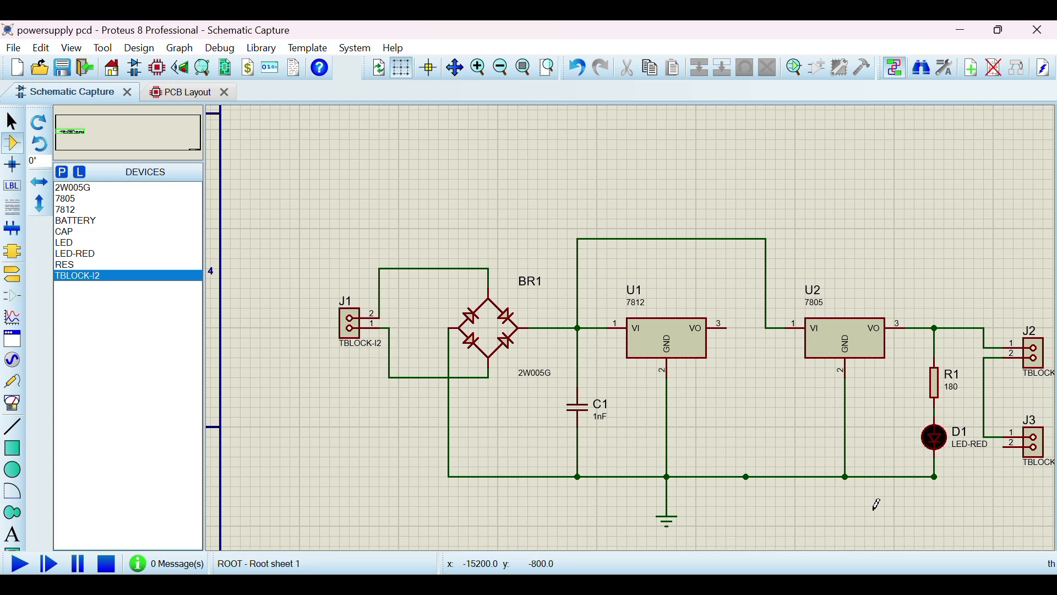
Wire U1's output pin to J3 pin 2, routing it beneath the ground rail
left_click(732, 325)
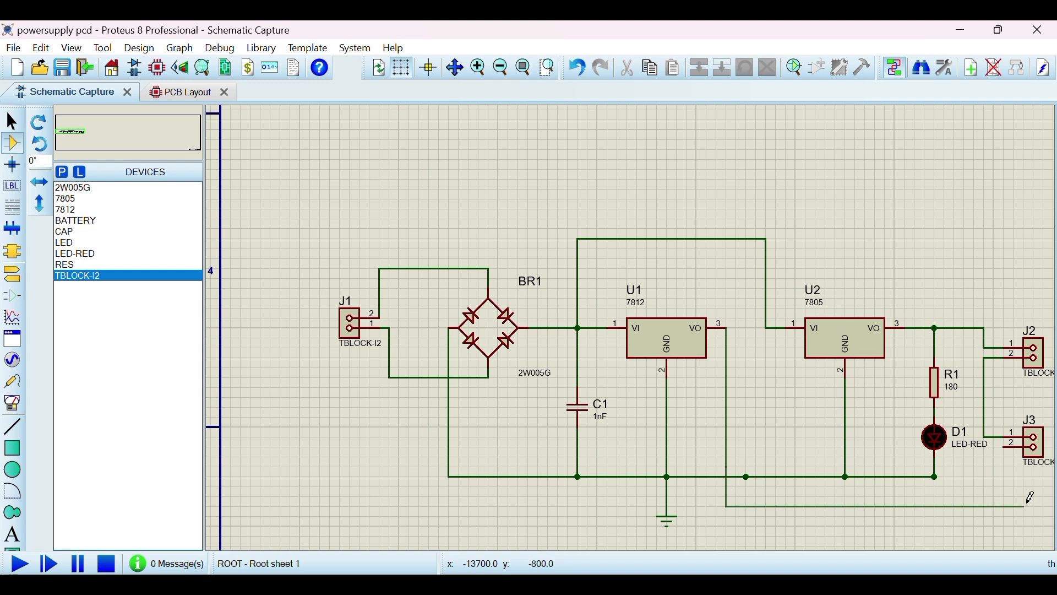
left_click(995, 504)
left_click(1007, 442)
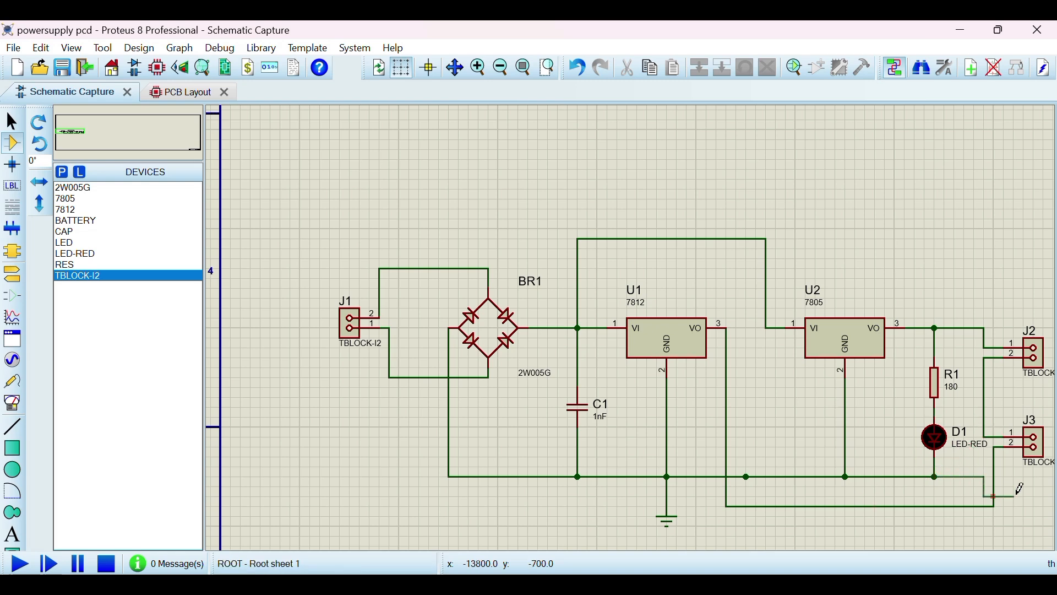
Connect the ground rail at D1 to the wire joining J2 and J3, routing it around J3
left_click(935, 477)
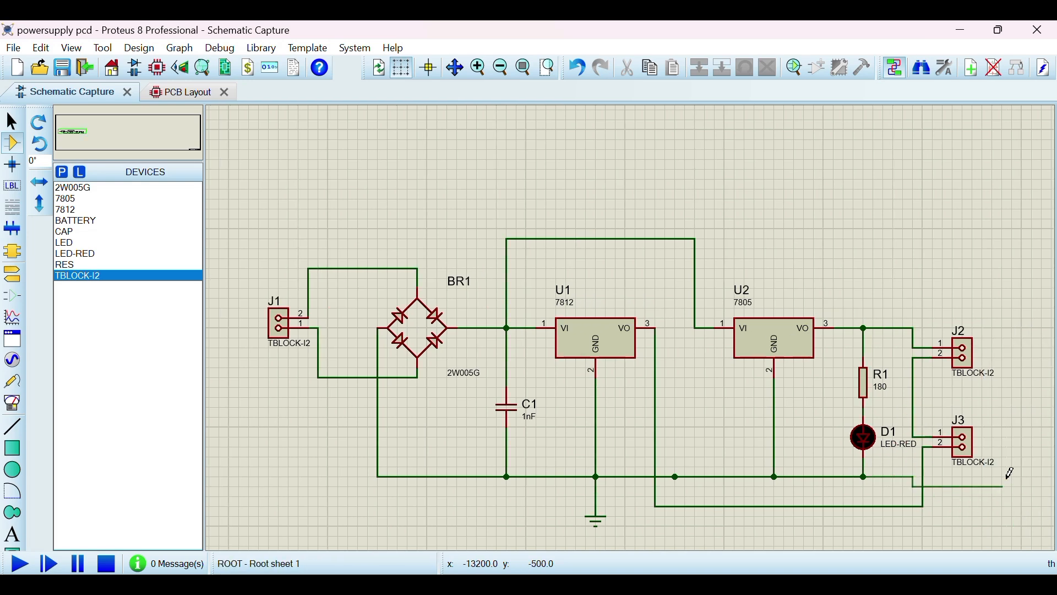
left_click(1013, 473)
left_click(916, 395)
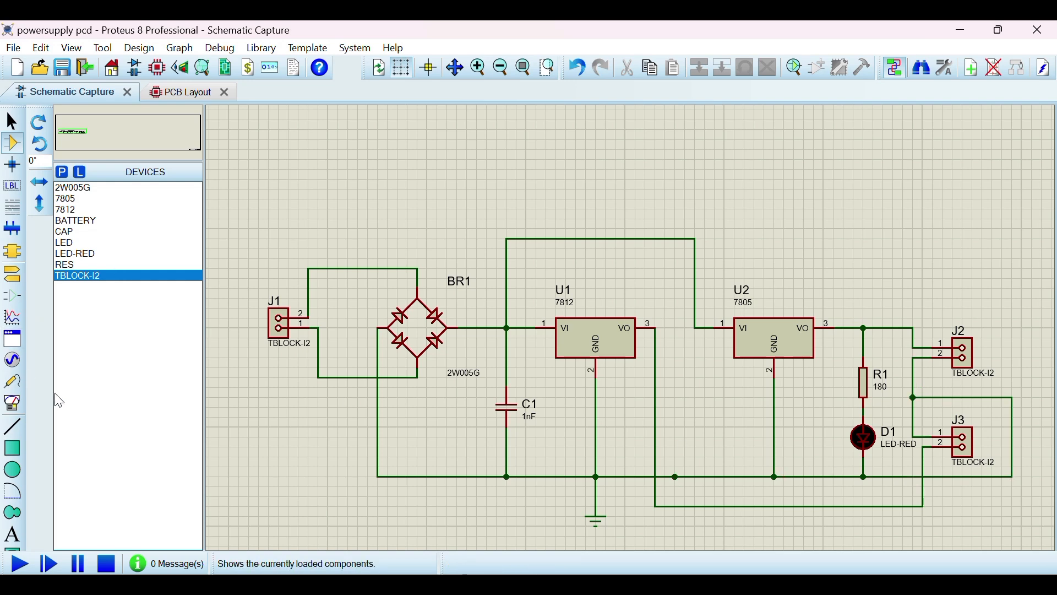
Try running the simulation with the terminal blocks in place, and close the error report
left_click(19, 562)
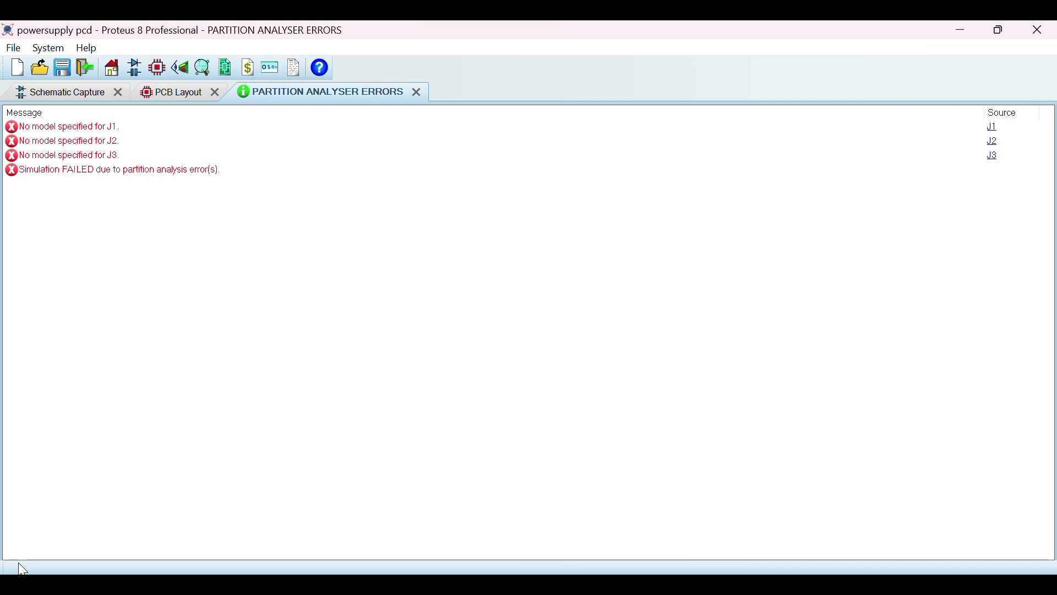
left_click(417, 92)
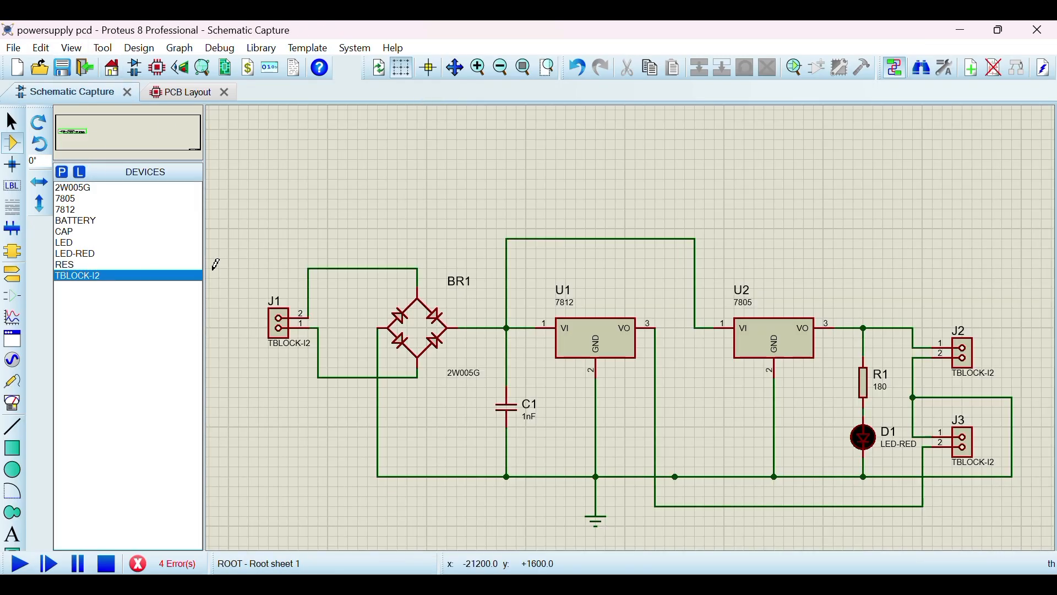
Auto-place BR1, C1, J1, J2, J3, R1, U1 and U2 on the PCB with the default settings
left_click(151, 95)
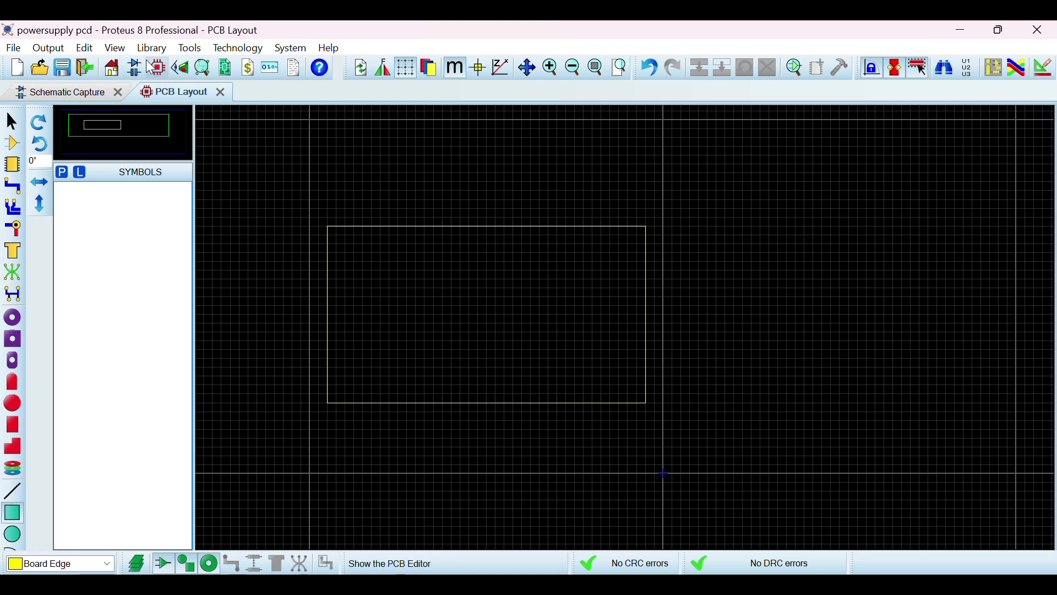
left_click(190, 49)
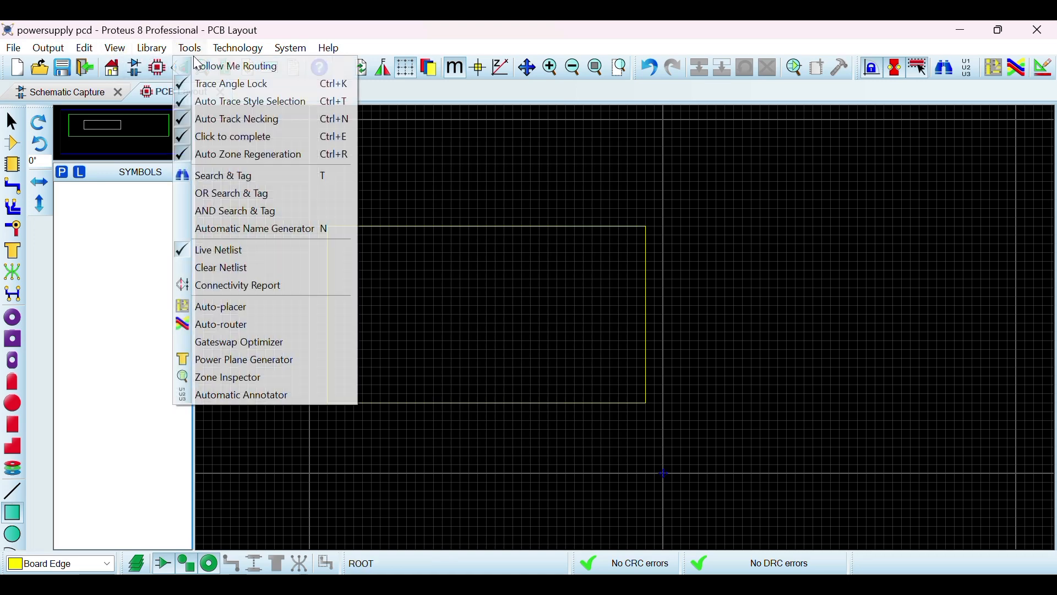
left_click(224, 307)
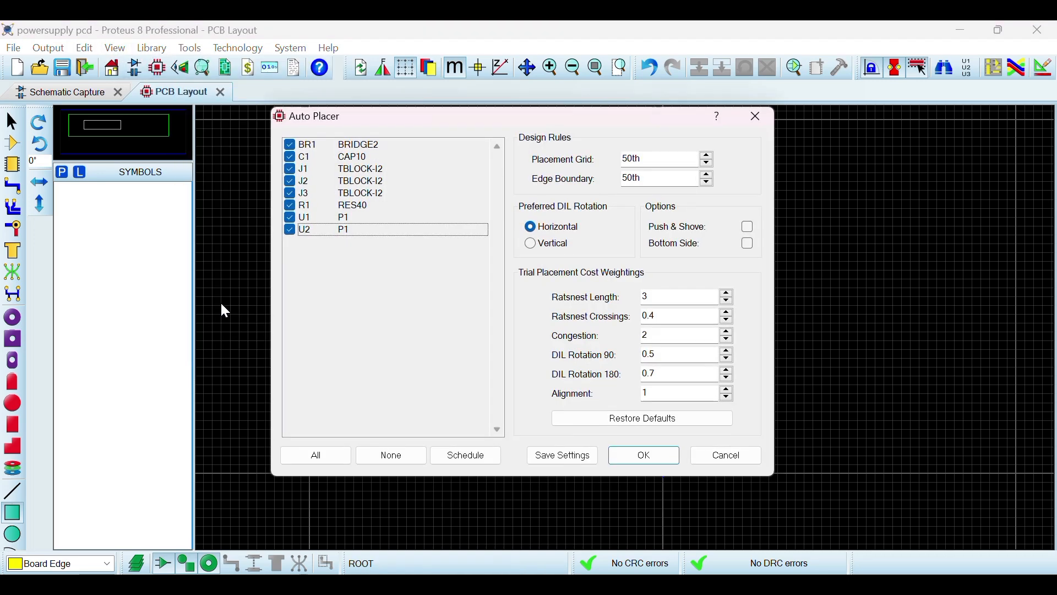
left_click(644, 461)
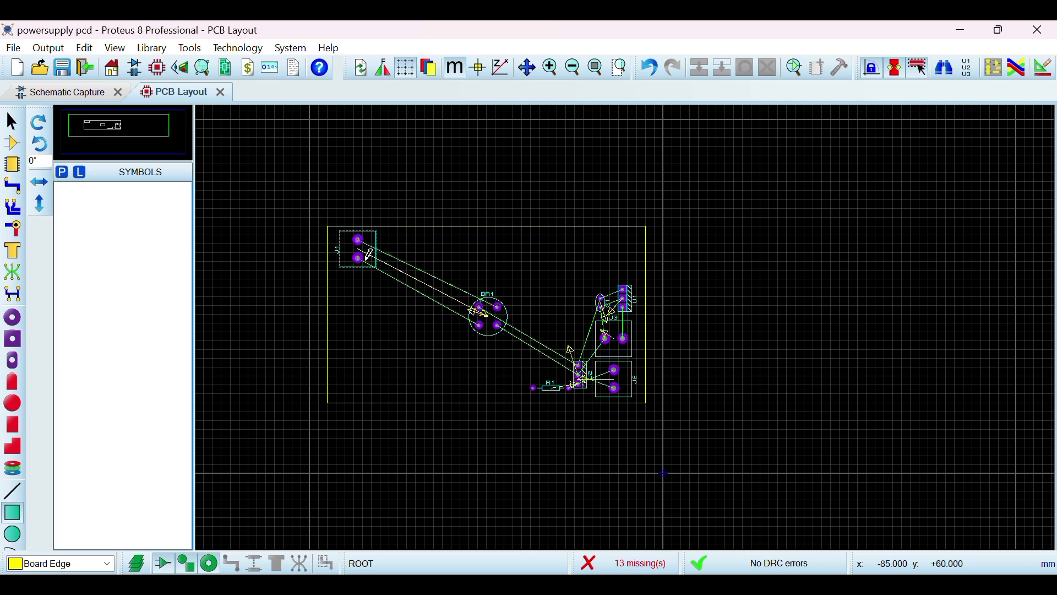
left_click_drag(361, 261, 358, 266)
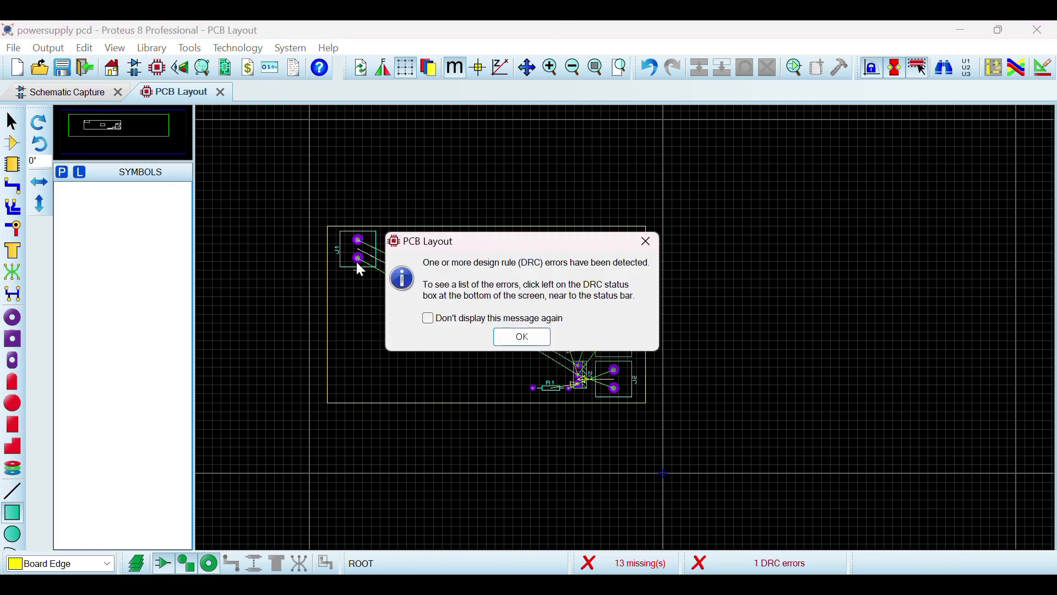
left_click(523, 337)
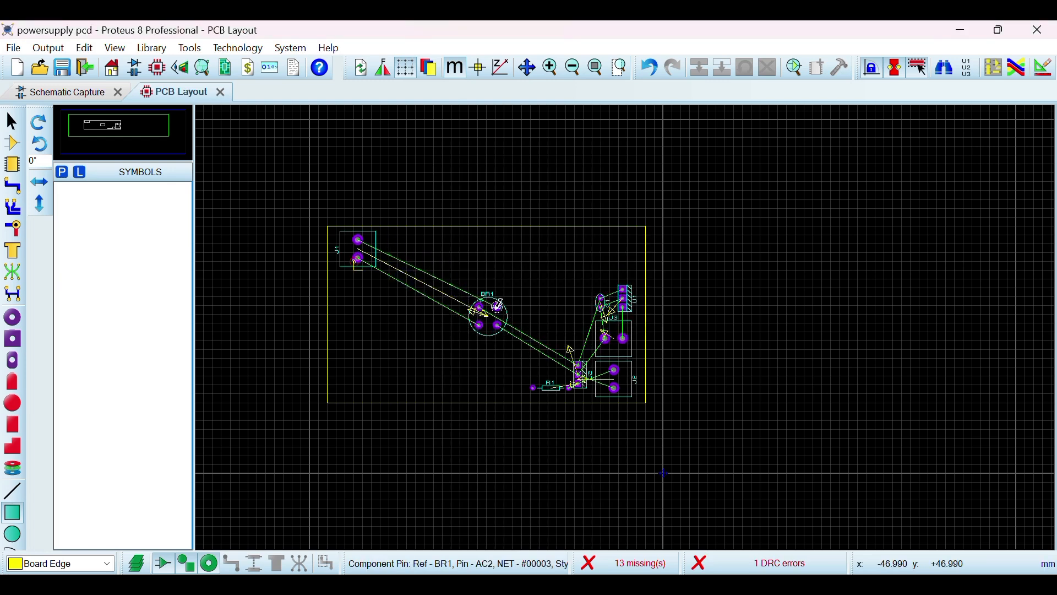
key("ctrl+z")
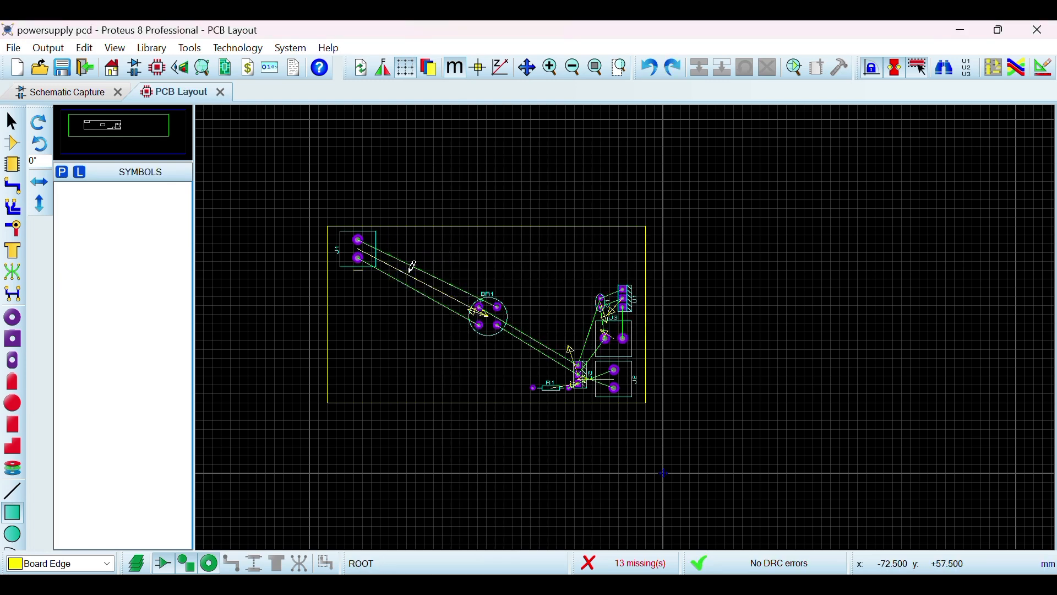
key("super+space")
left_click_drag(354, 324, 346, 262)
key("Escape")
left_click(343, 271)
left_click(345, 267)
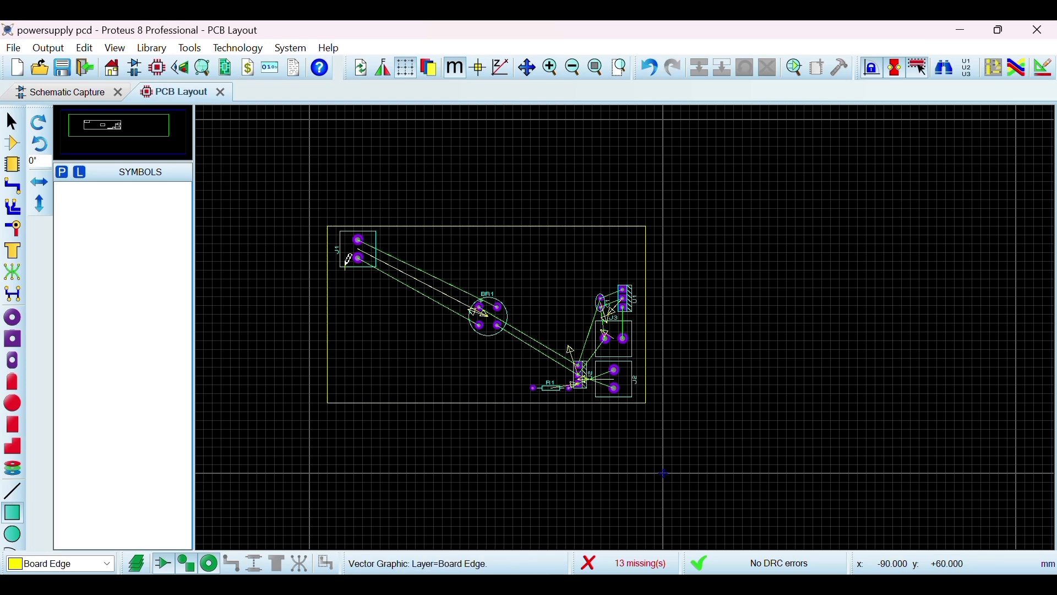
left_click(347, 269)
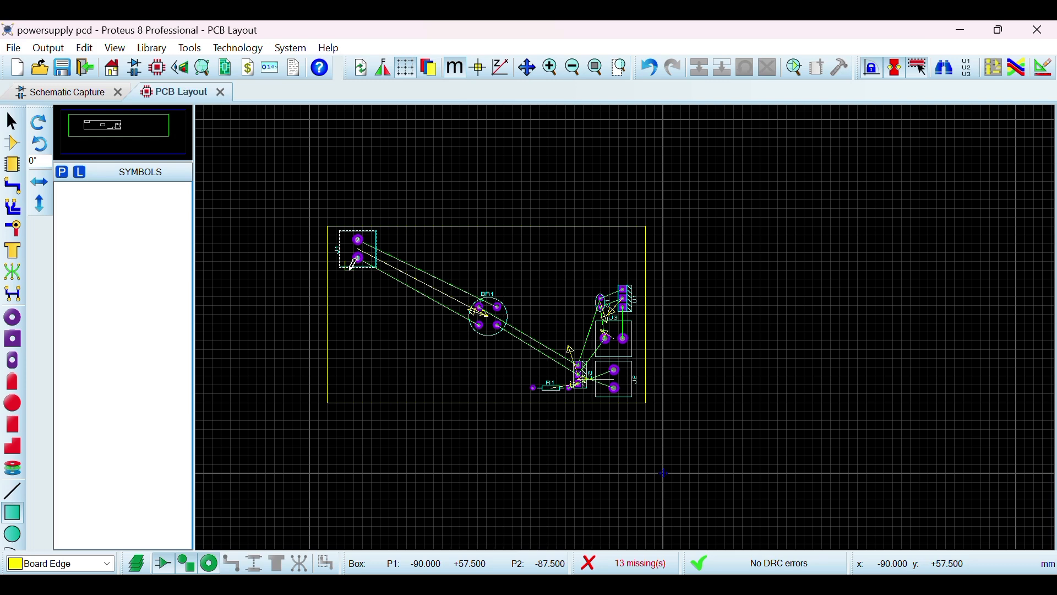
key("Escape")
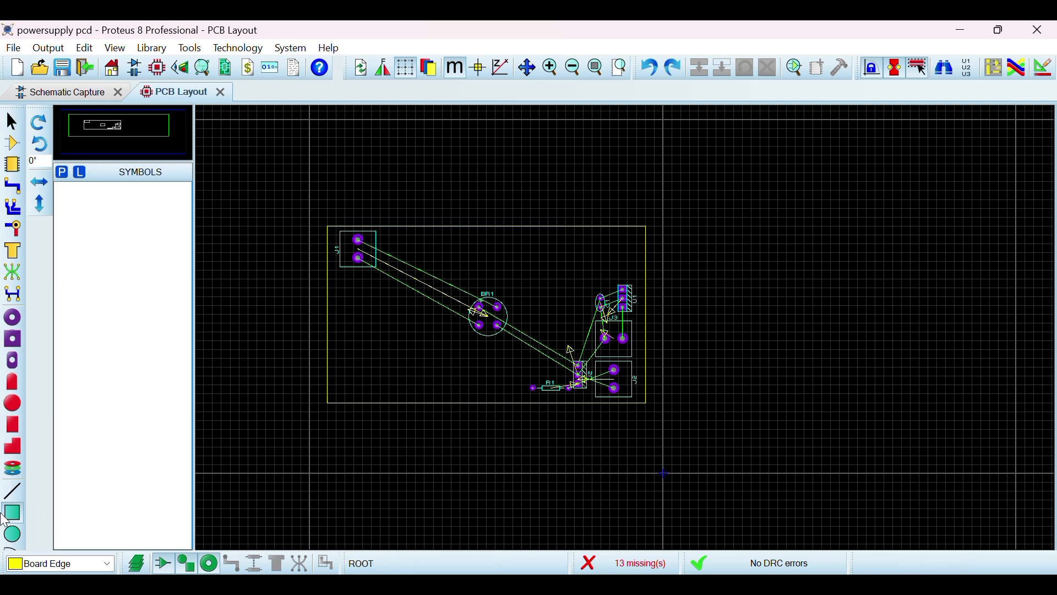
Switch to component editing on the board, and open and close J1's properties
left_click(12, 143)
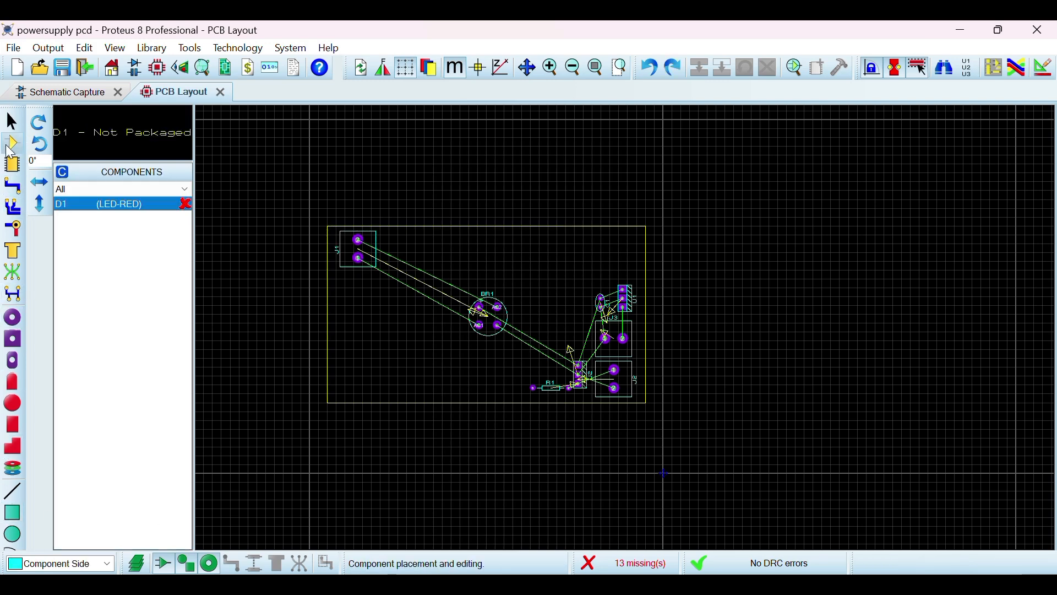
double_click(363, 277)
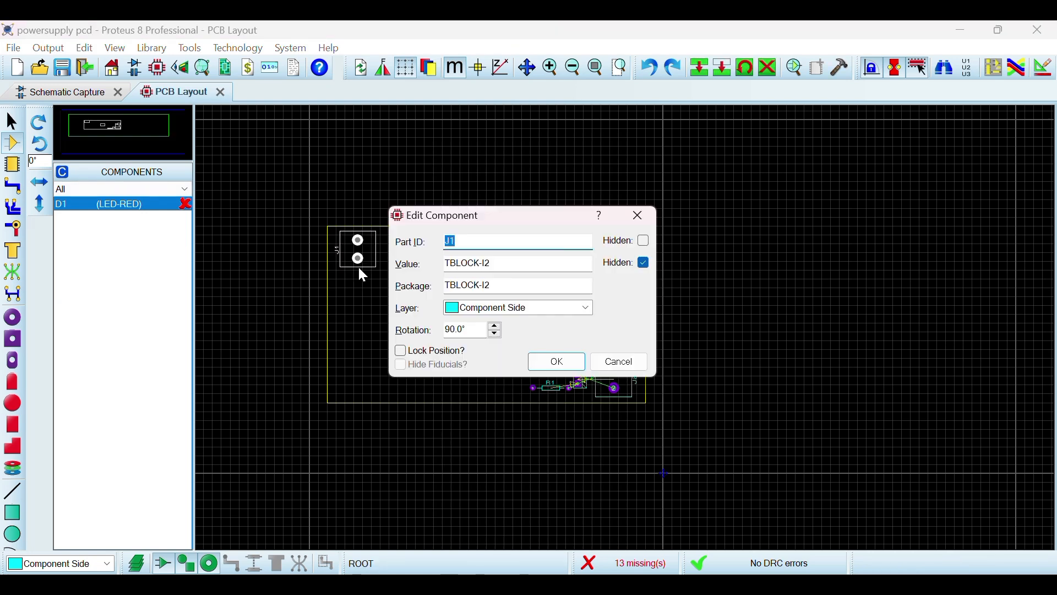
left_click(635, 229)
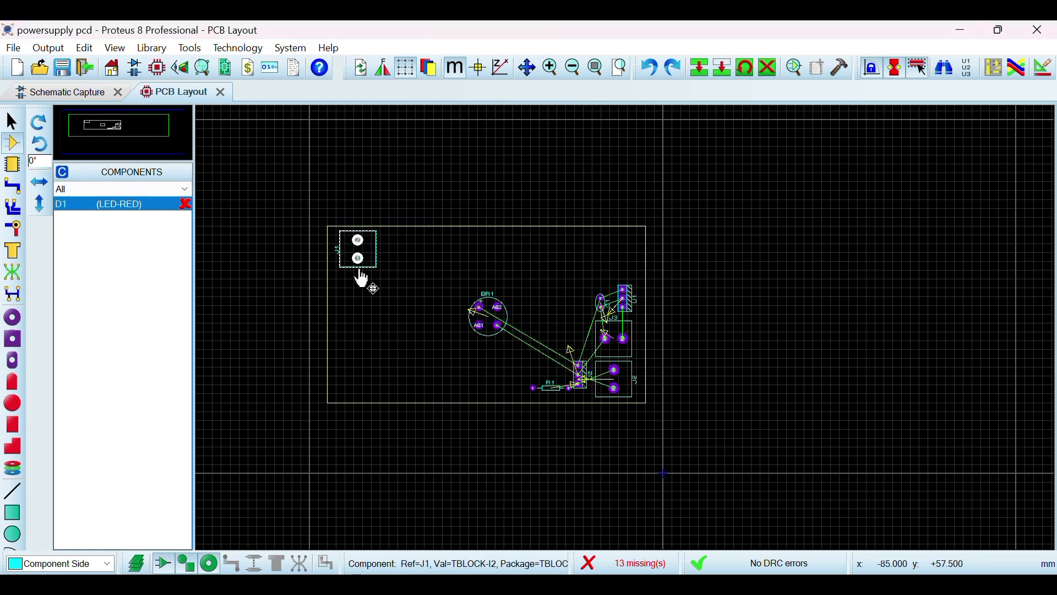
Move J1 down the board's left side with BR1 beside it, and place U1 above U2 right of BR1
left_click_drag(362, 278, 362, 340)
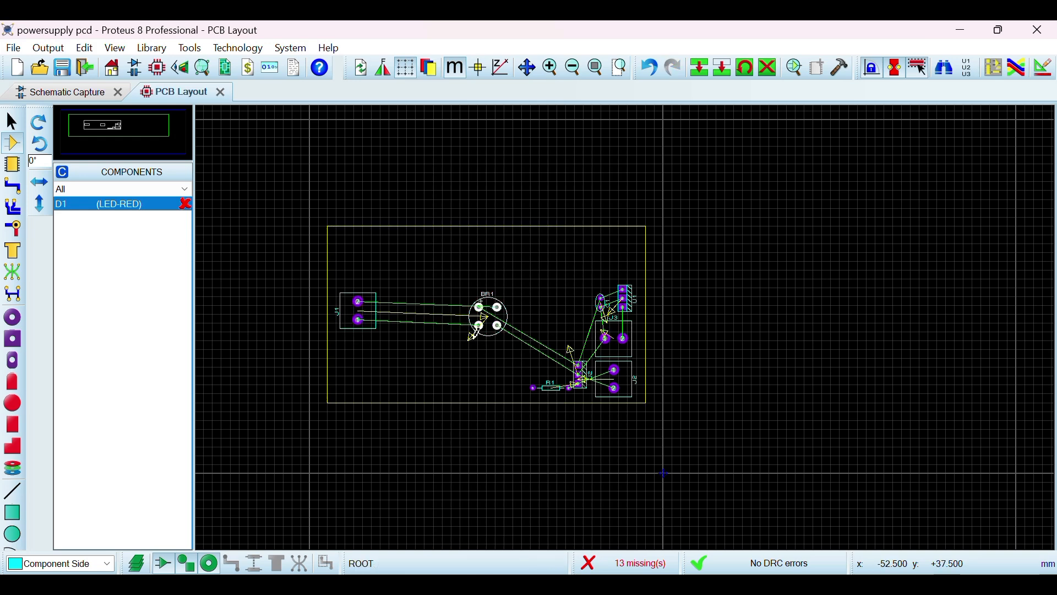
left_click_drag(495, 332, 447, 330)
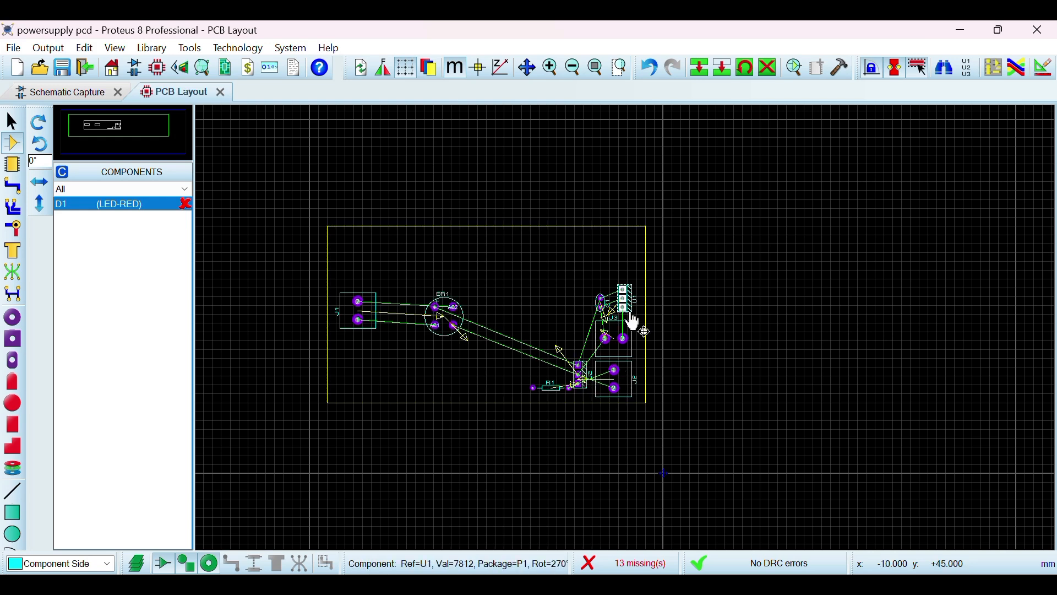
left_click_drag(633, 322, 520, 281)
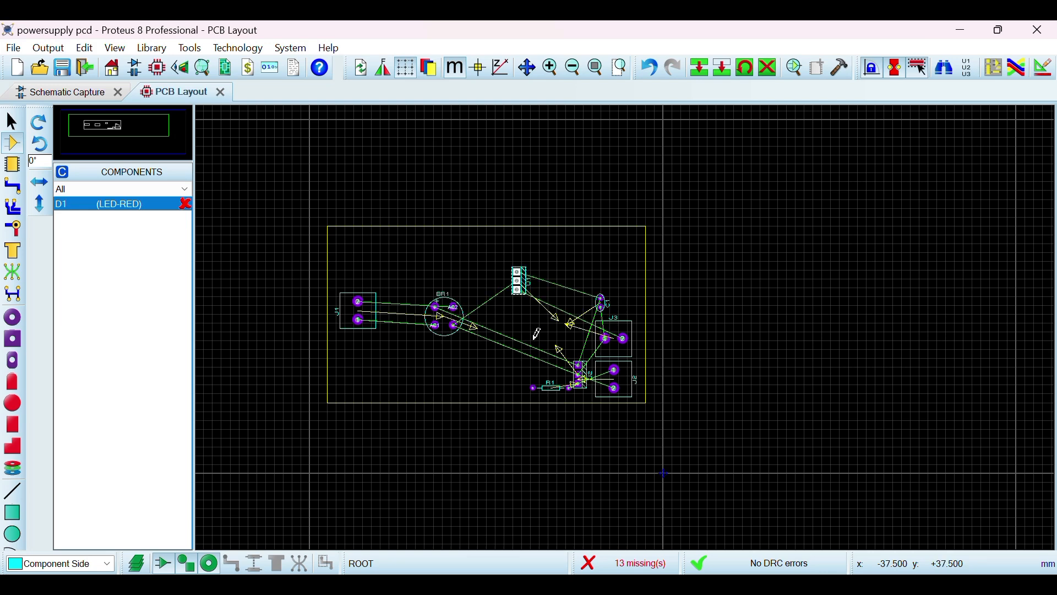
left_click(580, 394)
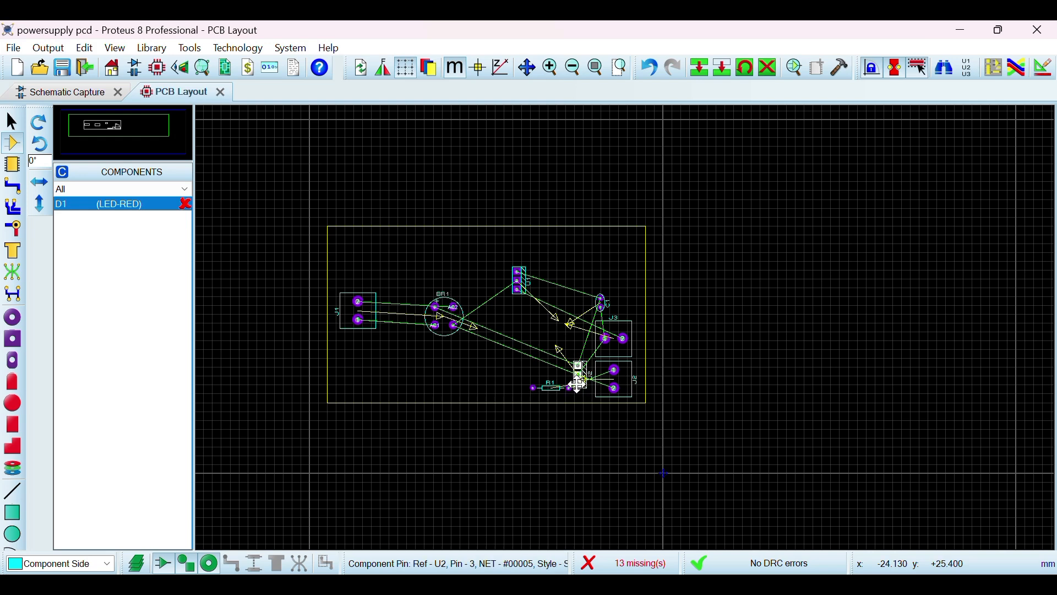
left_click_drag(579, 380, 518, 352)
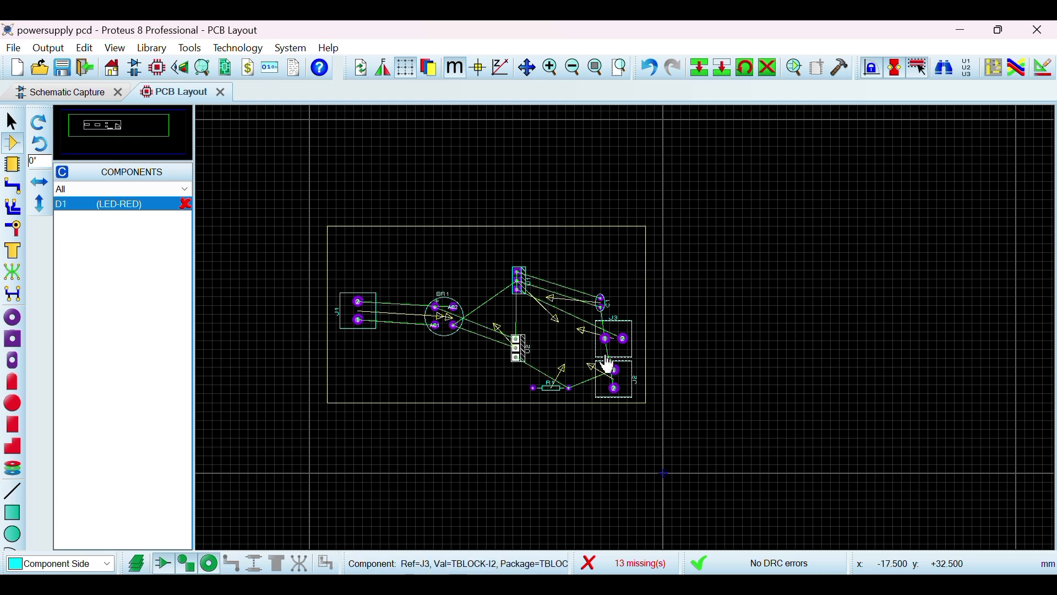
Undo the accidental move of C1's label, and move the whole C1 capacitor to the area below and left of U2
left_click(605, 321)
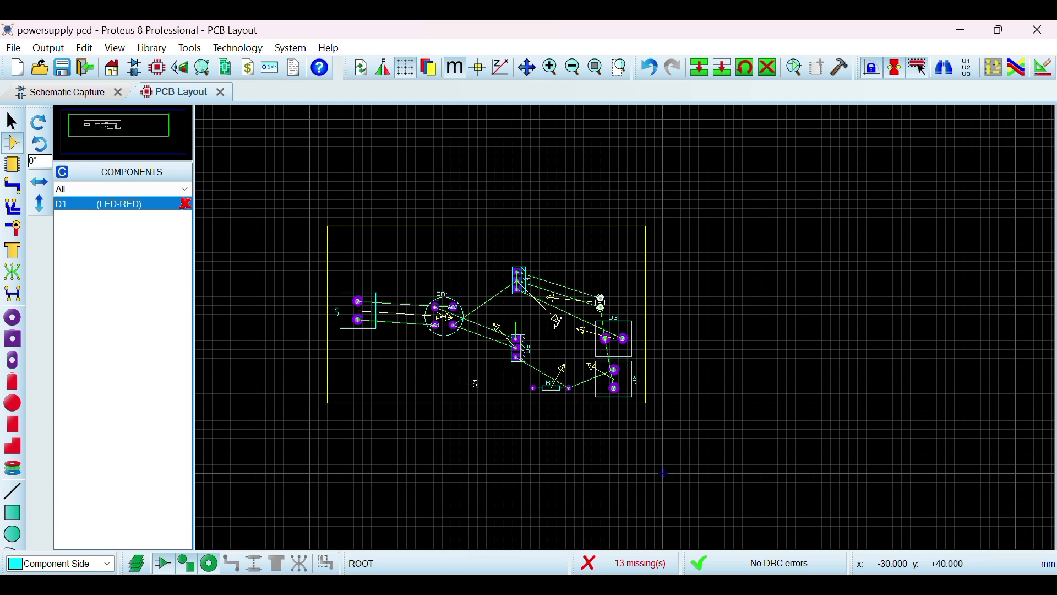
key("ctrl+z")
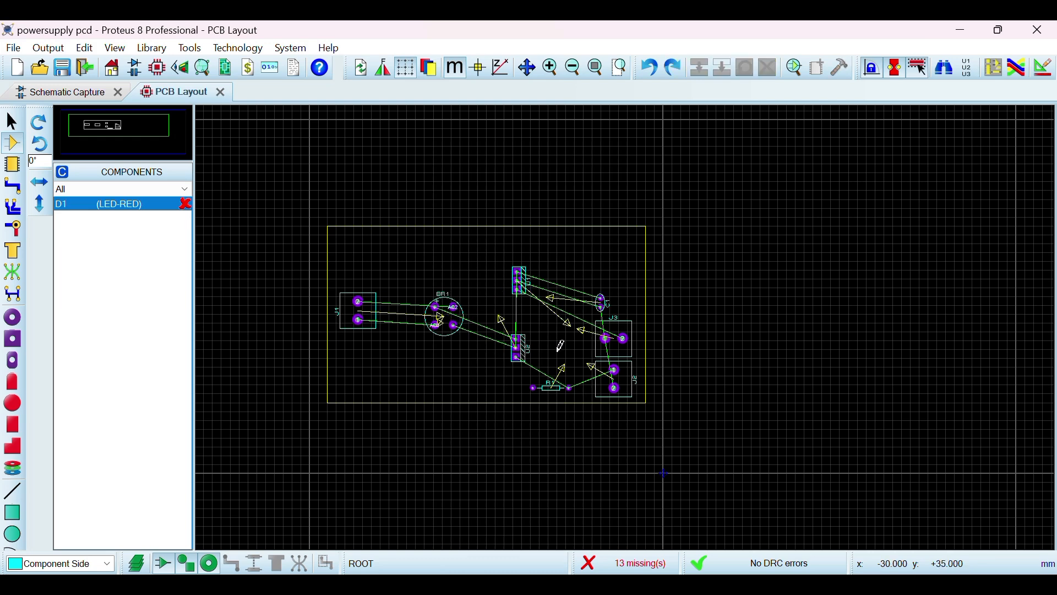
left_click(603, 317)
left_click_drag(602, 322, 478, 385)
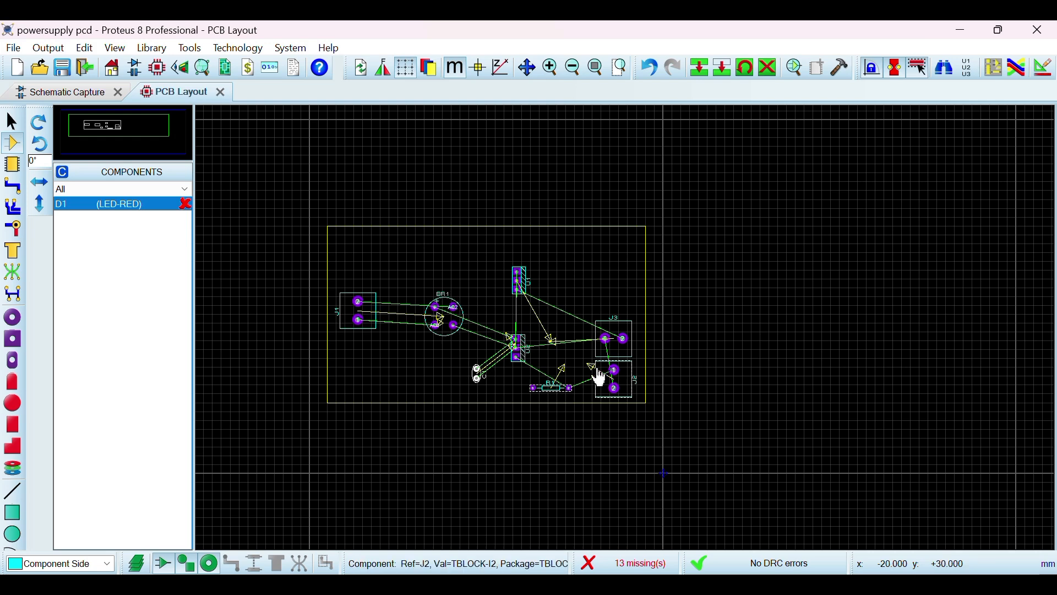
Shift J3 and J2 upward along the board's right side, keeping J3 above J2
left_click_drag(619, 350, 618, 325)
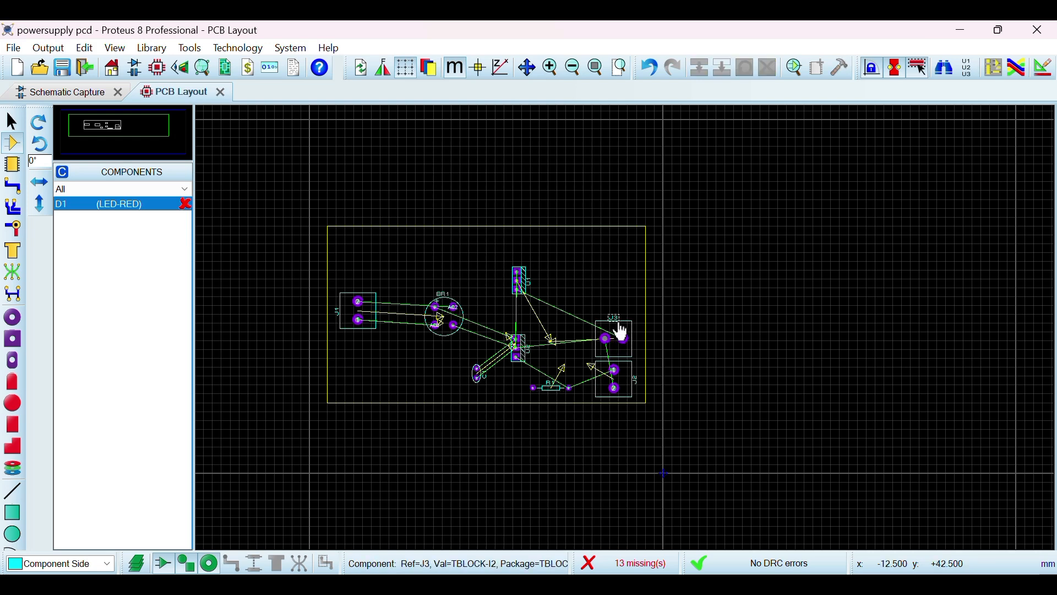
left_click(633, 332)
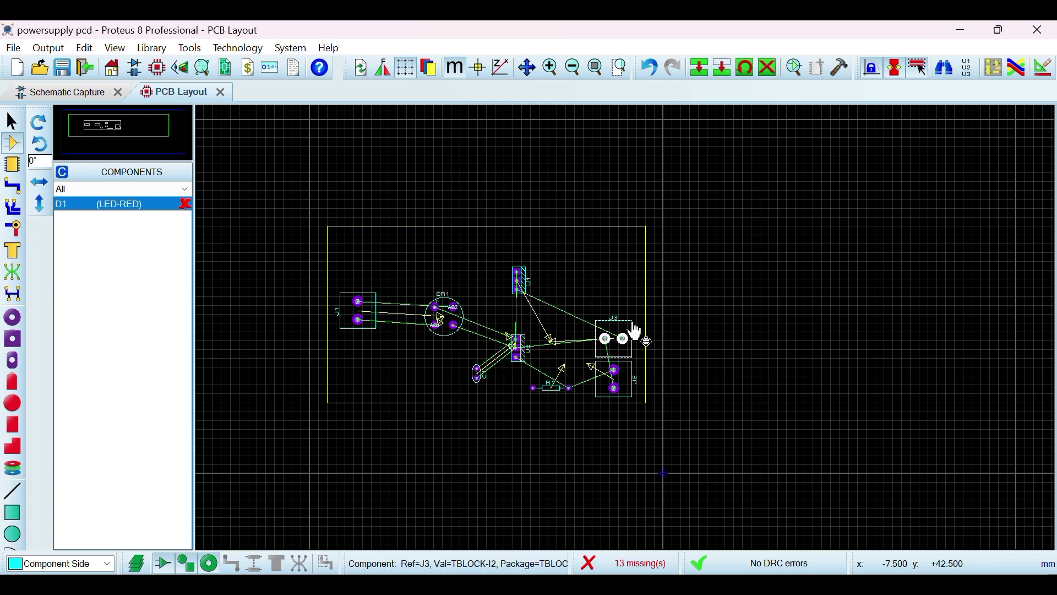
left_click_drag(633, 331, 633, 297)
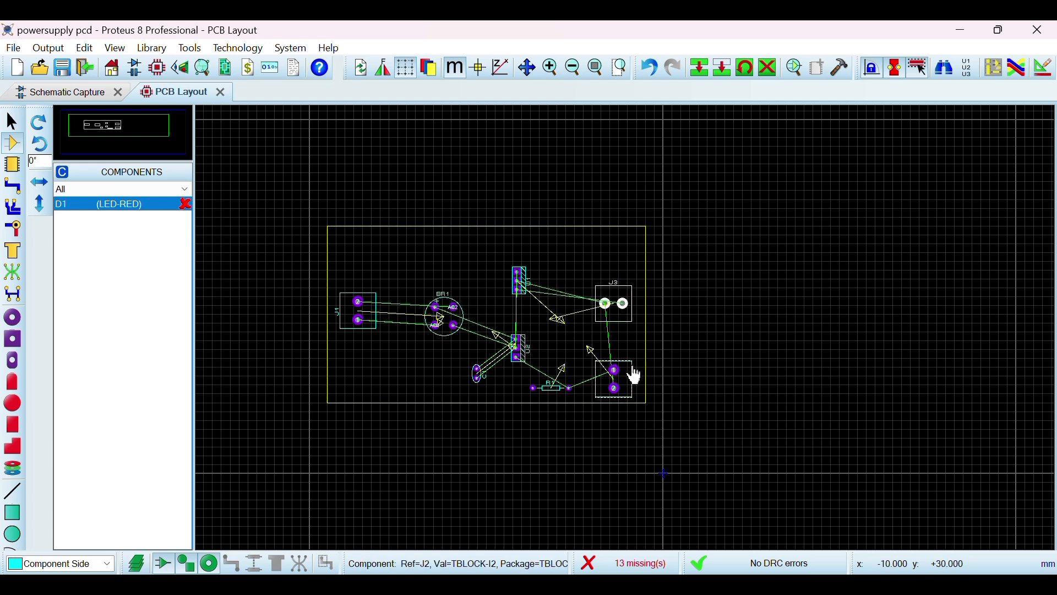
mouse_move(636, 376)
left_mouse_down()
mouse_move(644, 349)
mouse_move(637, 358)
left_mouse_up()
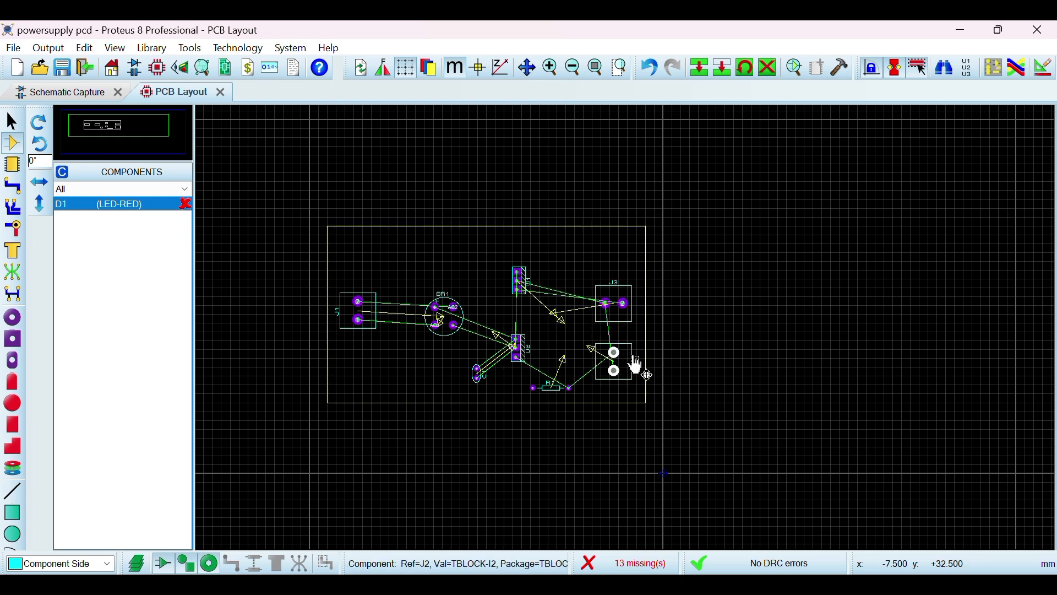
Rotate R1 upright, move it between U2 and J2, and turn it end for end
left_click(559, 397)
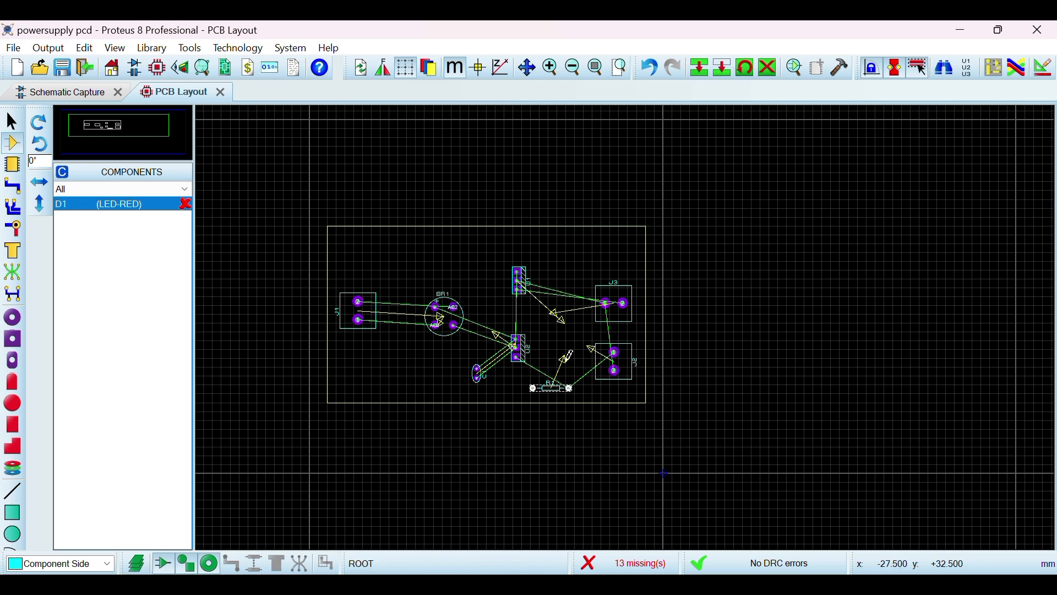
right_click(567, 394)
left_click(639, 261)
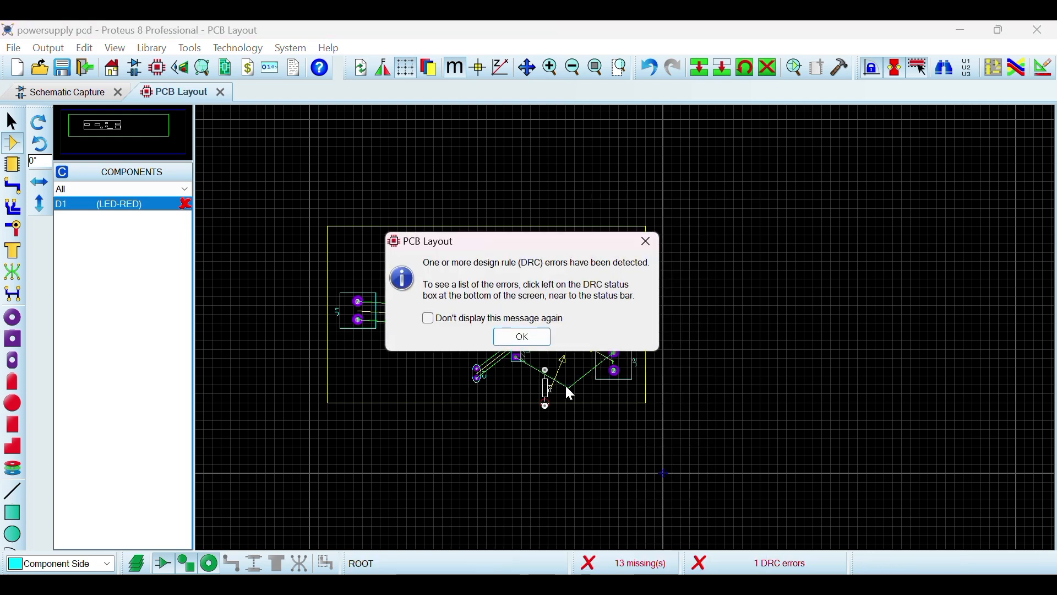
left_click(522, 337)
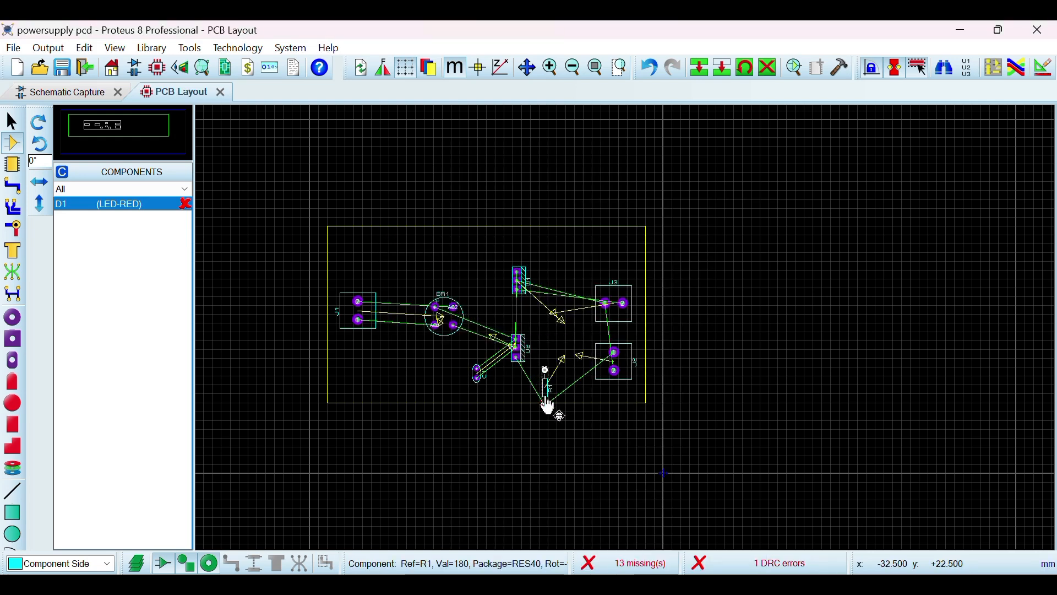
left_click_drag(545, 398, 564, 372)
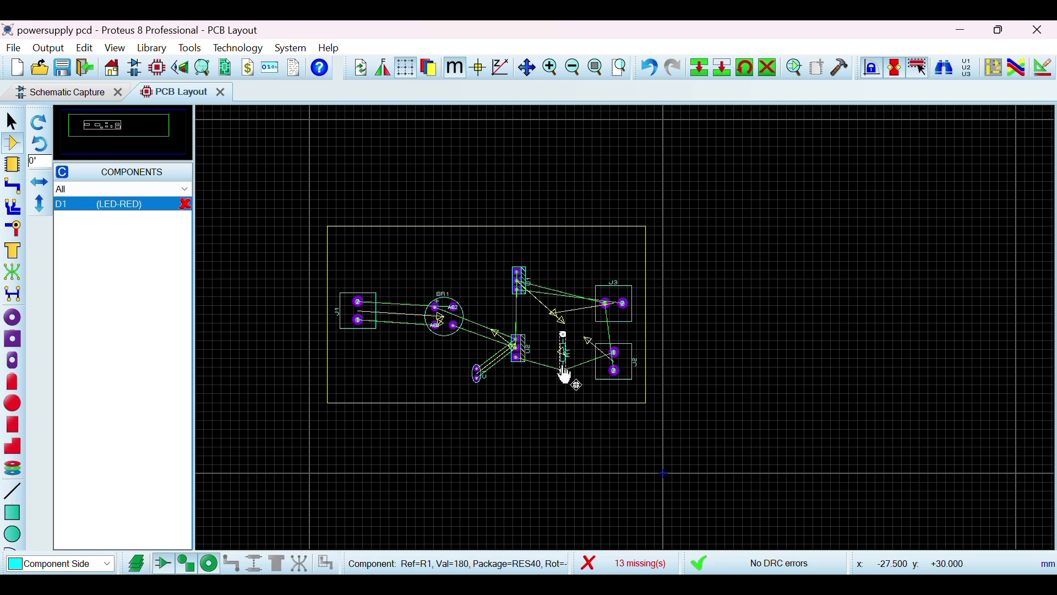
right_click(564, 374)
left_click(620, 296)
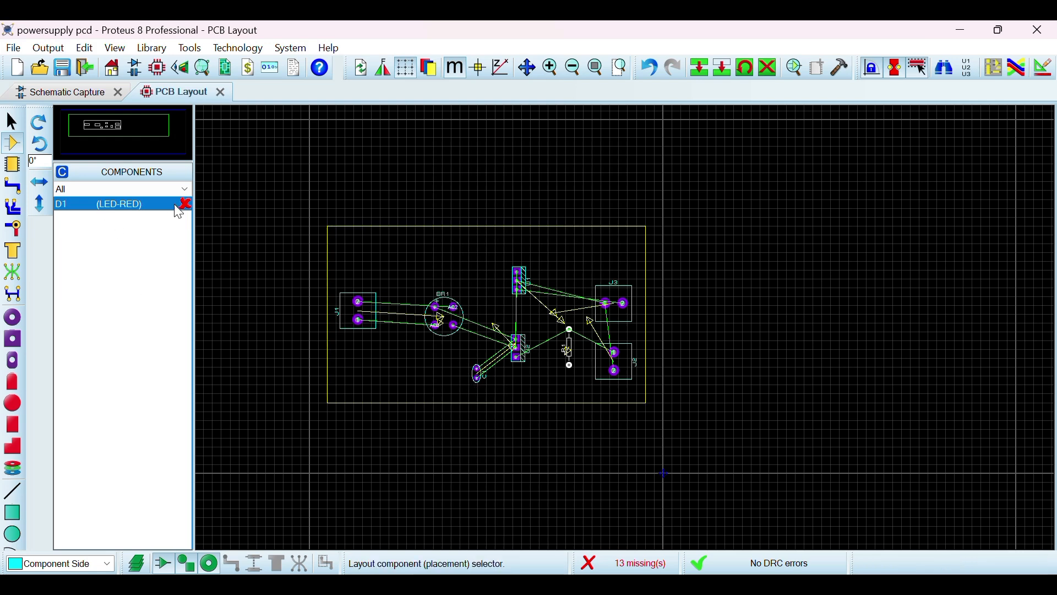
Delete the LED-RED component D1 from the schematic
left_click(63, 172)
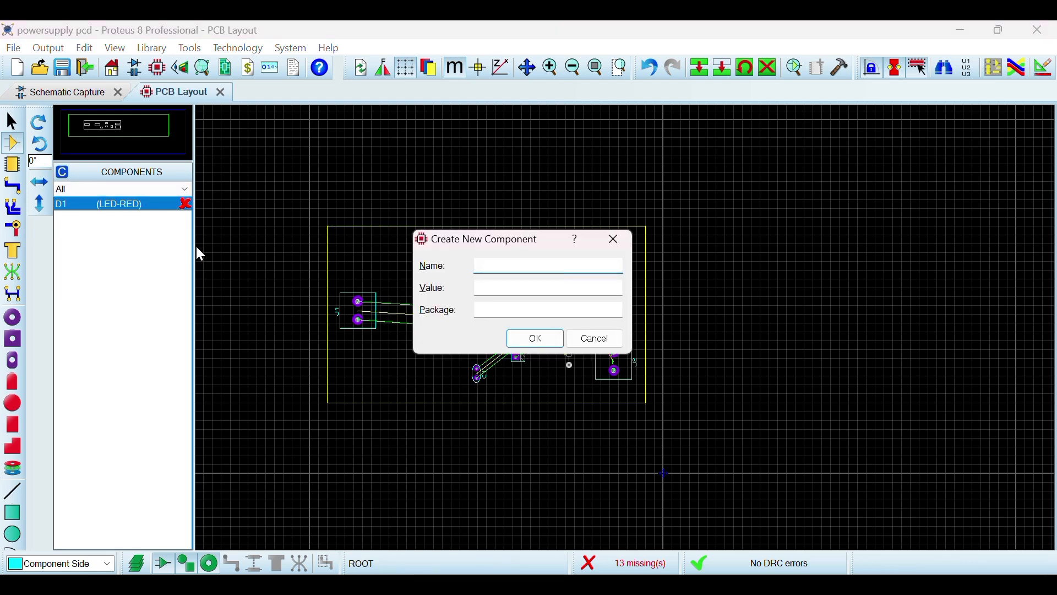
left_click(615, 240)
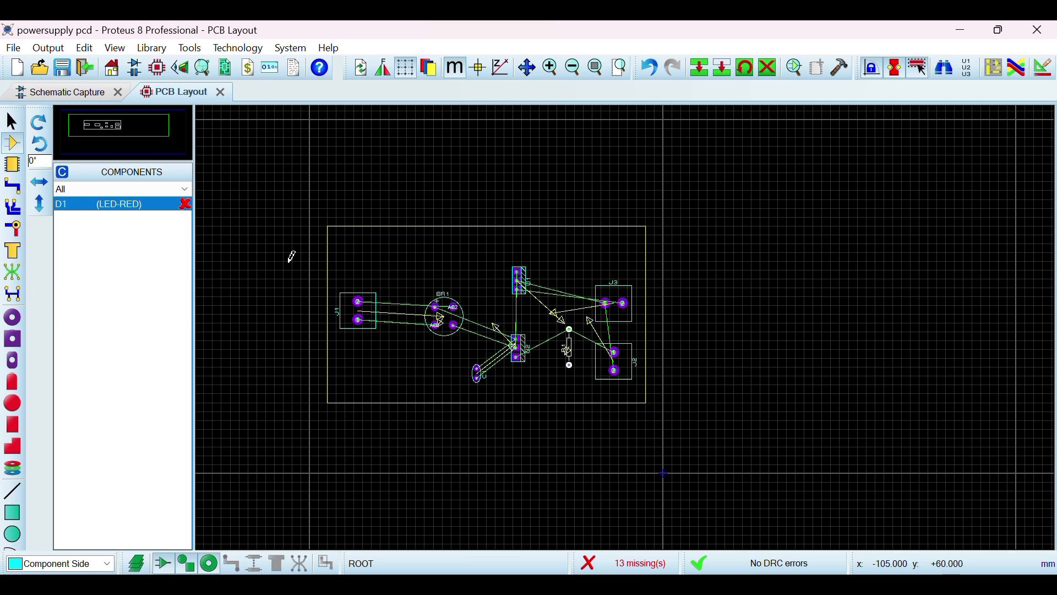
left_click(71, 92)
left_click(869, 440)
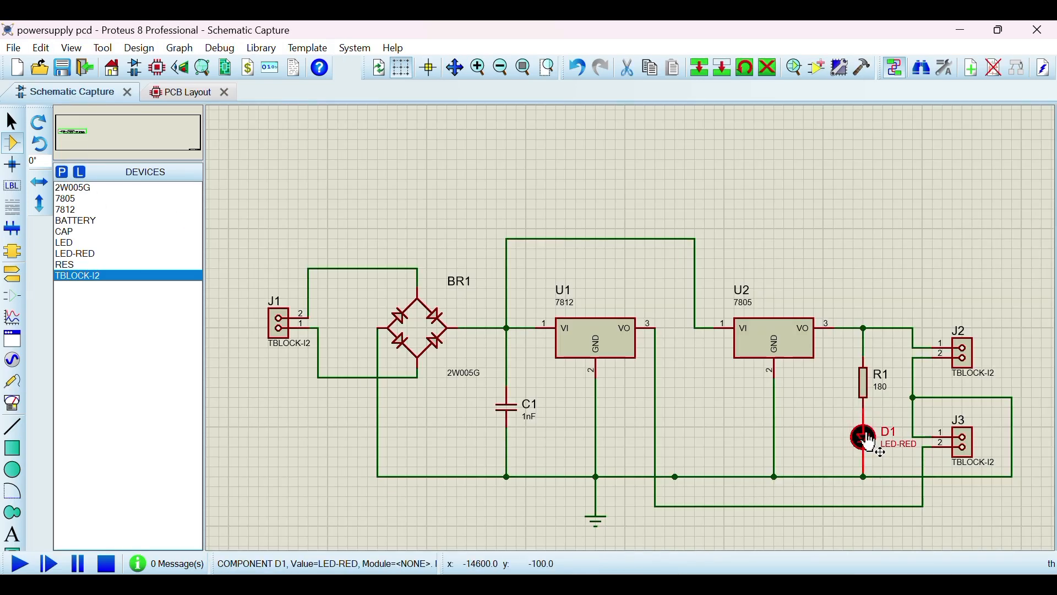
key("Delete")
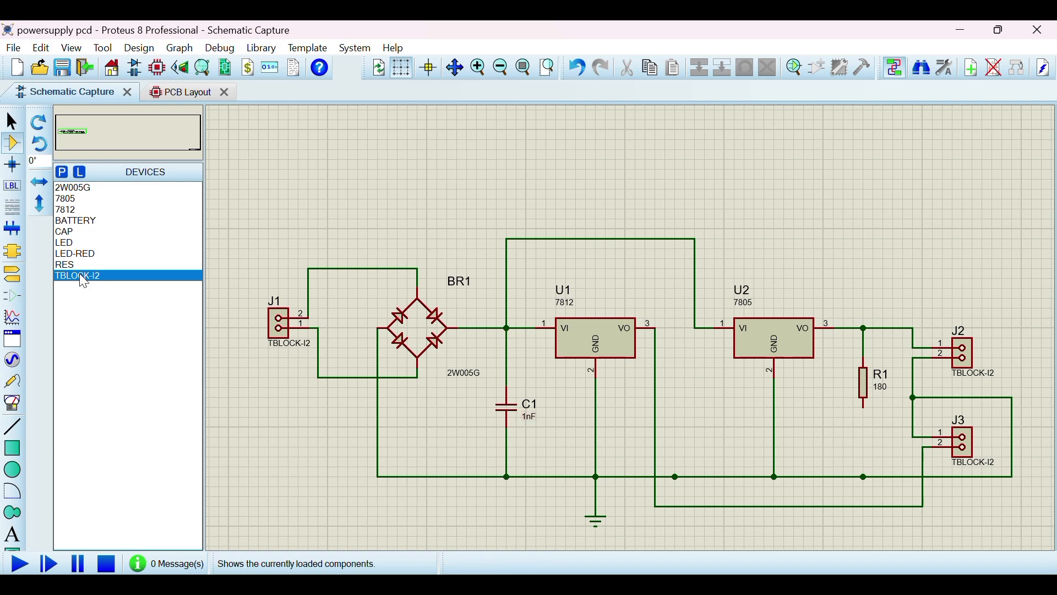
Place an LED device below R1 in the schematic and rotate it clockwise so it stands vertically in line with R1
left_click(79, 244)
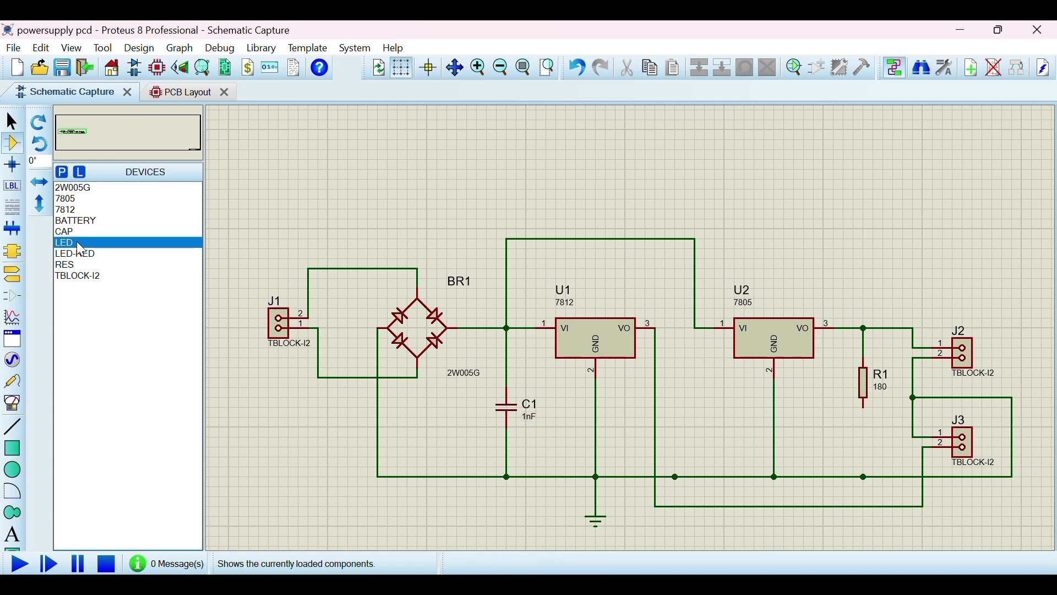
left_click(870, 430)
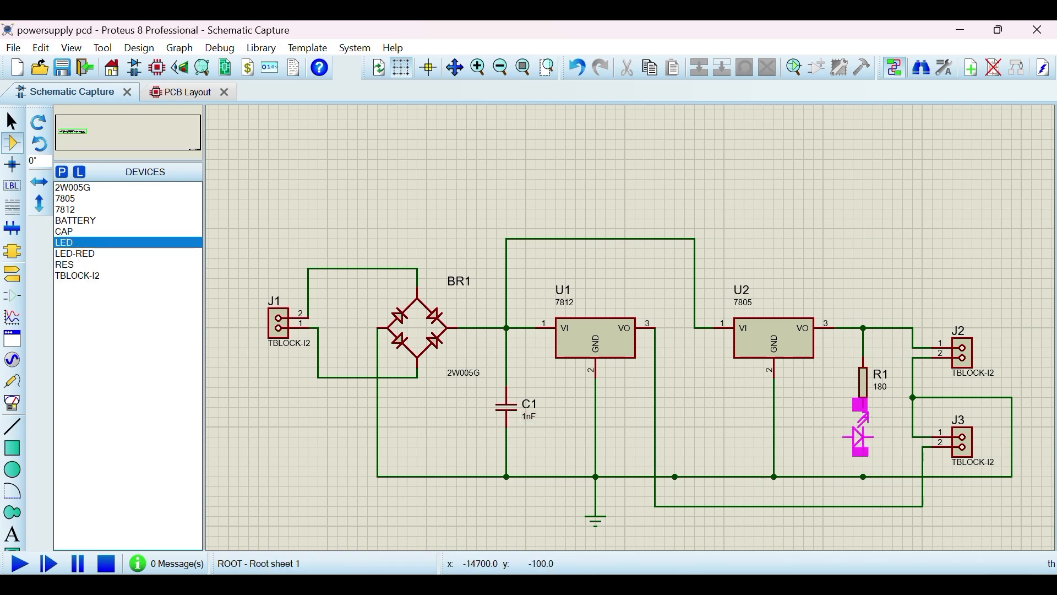
left_click(860, 441)
right_click(862, 447)
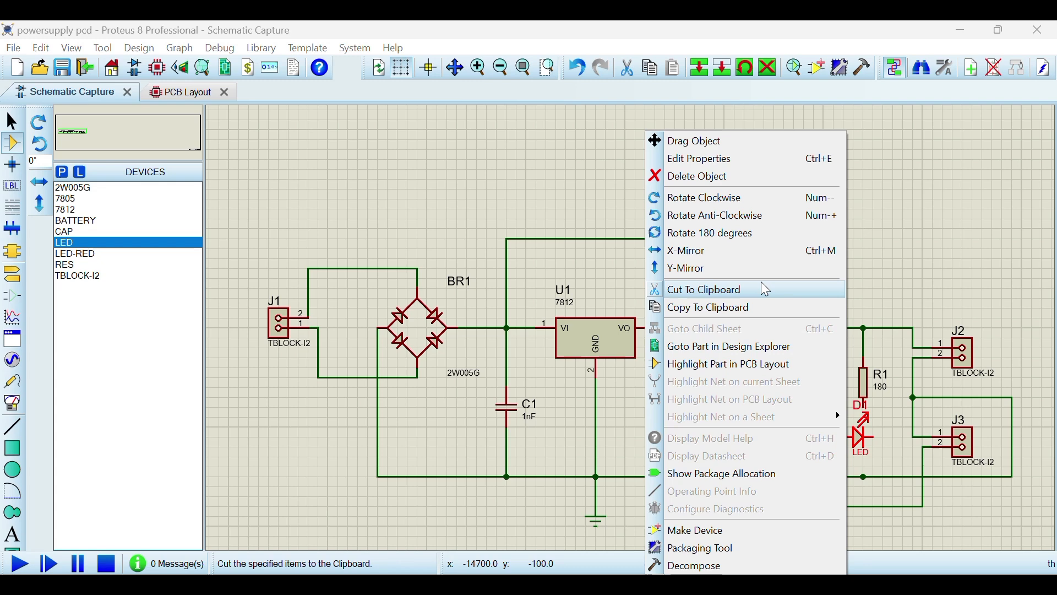
left_click(716, 198)
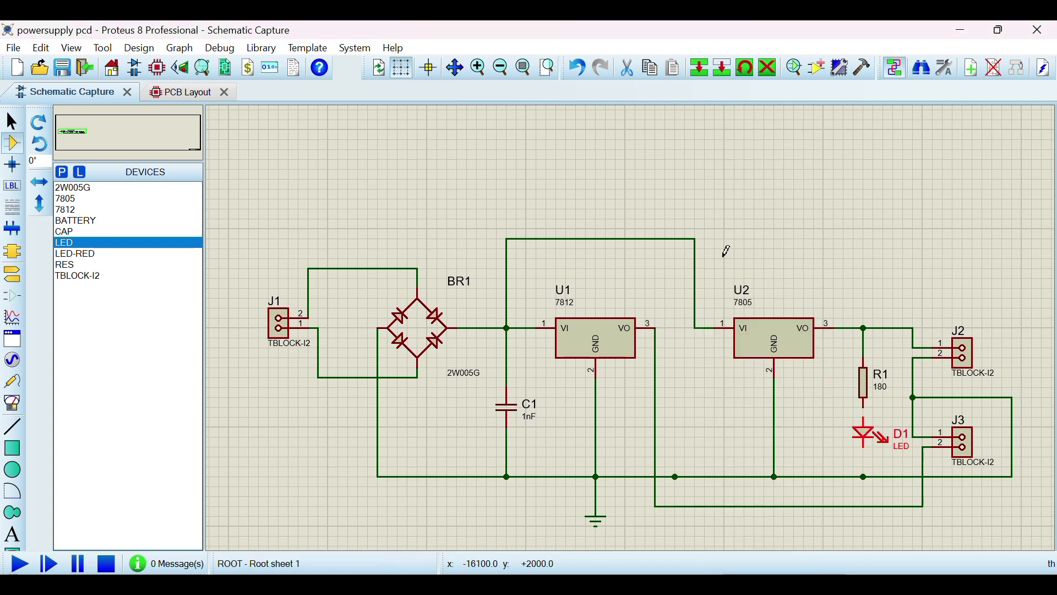
Wire the new LED D1 between the lower end of R1 and the ground rail
left_click(863, 408)
left_click(864, 432)
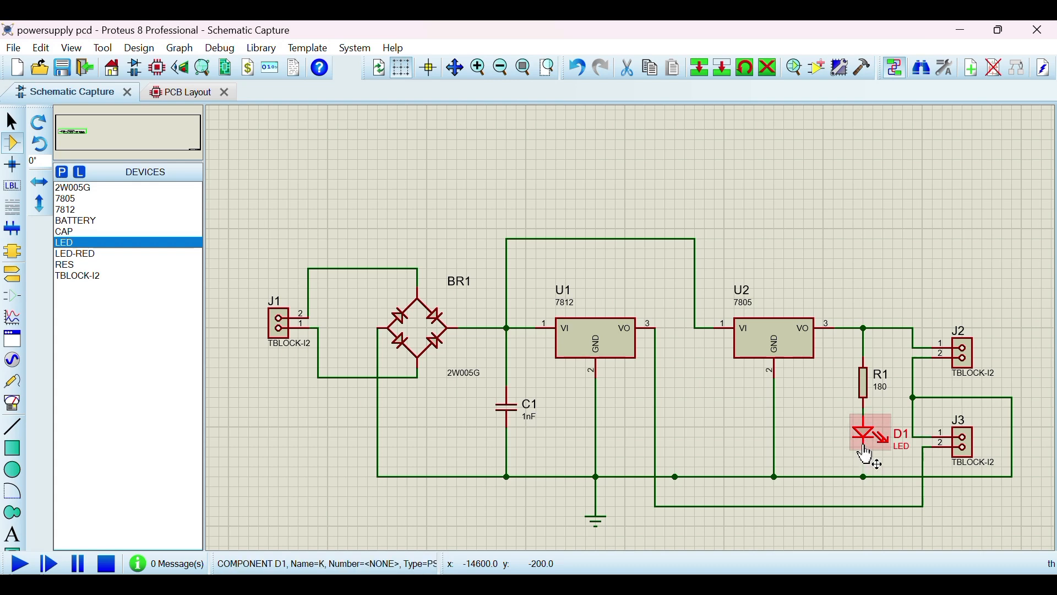
left_click(879, 463)
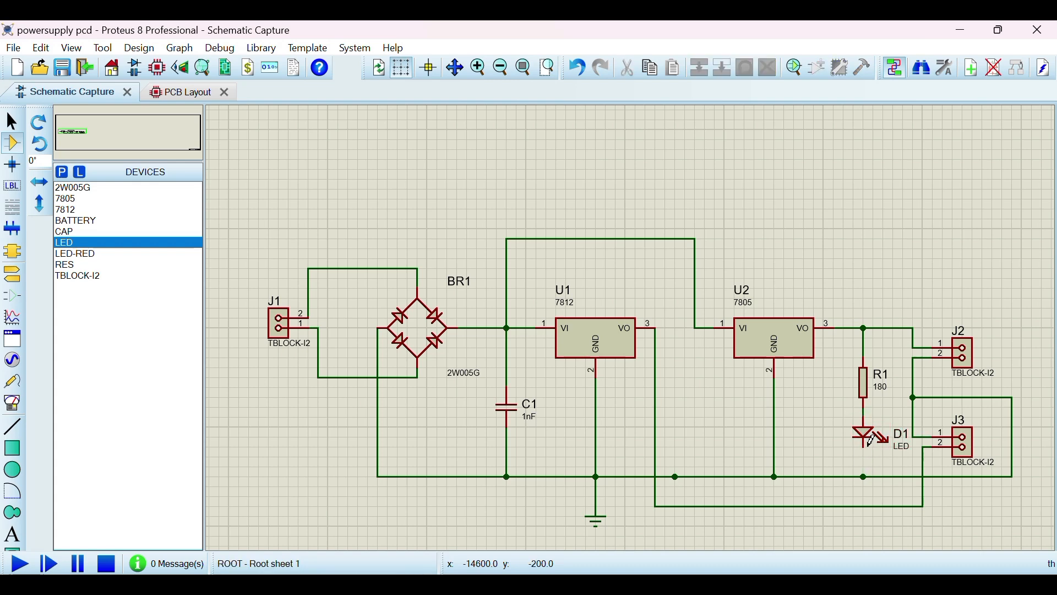
left_click(865, 447)
Switch to the PCB layout and set the component placement rotation to 90°
left_click(164, 96)
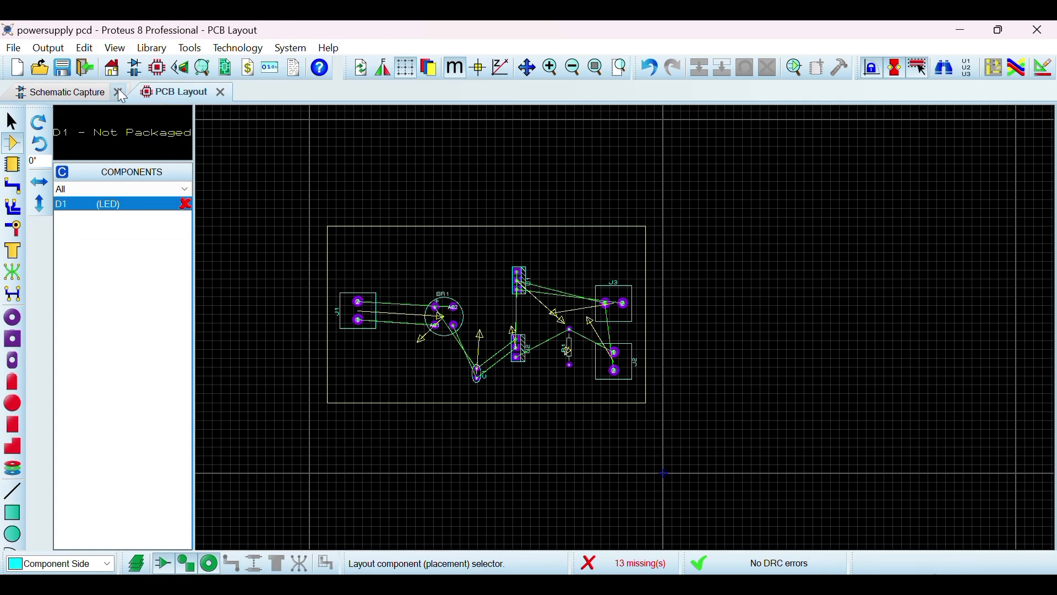
double_click(40, 142)
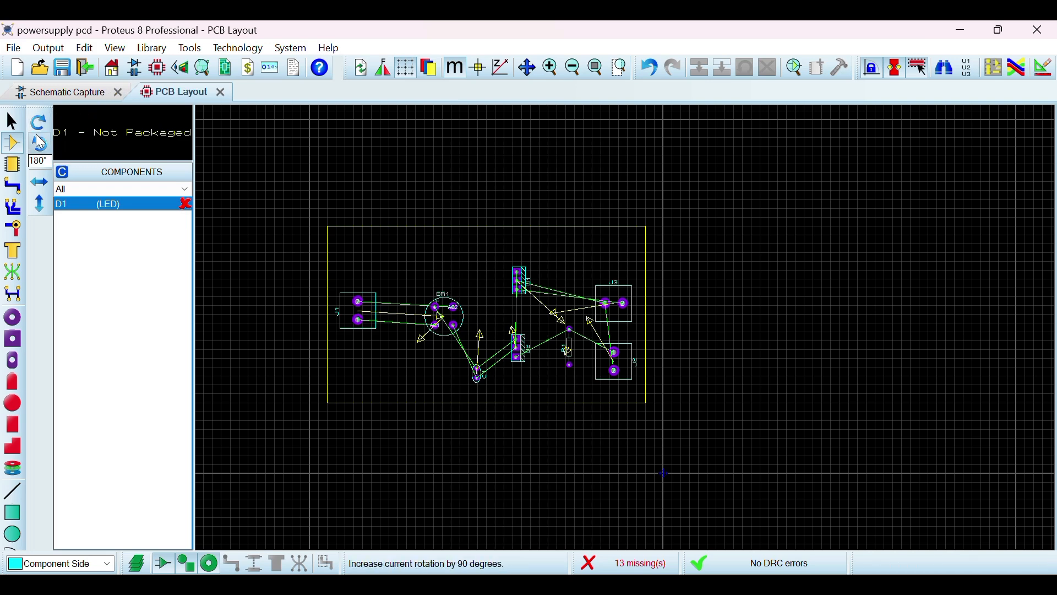
left_click(39, 122)
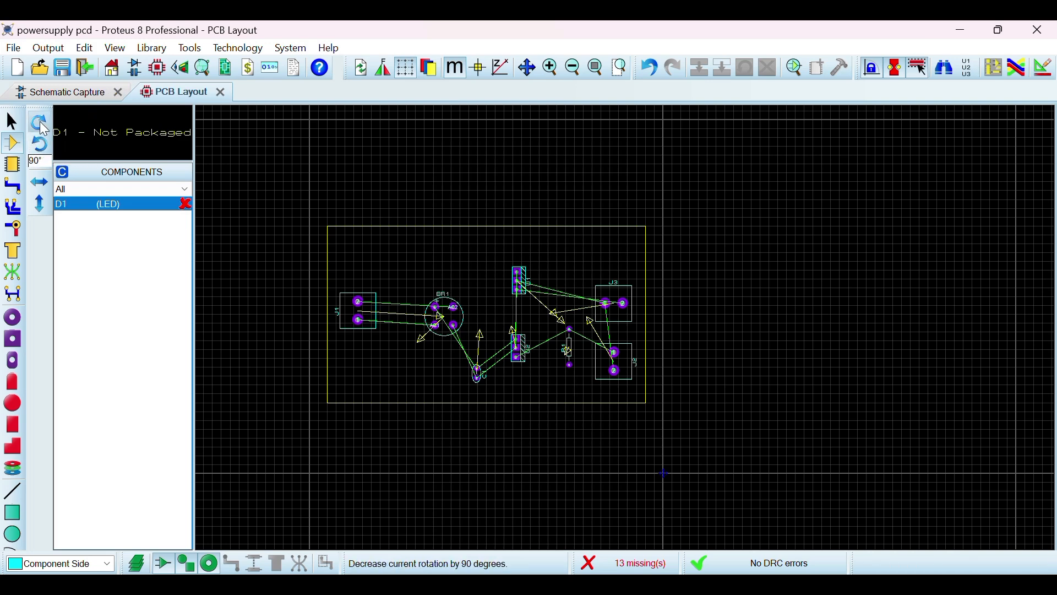
Try to auto-place the LED D1 on the board, and check the list of packages before returning to component placement
left_click(182, 50)
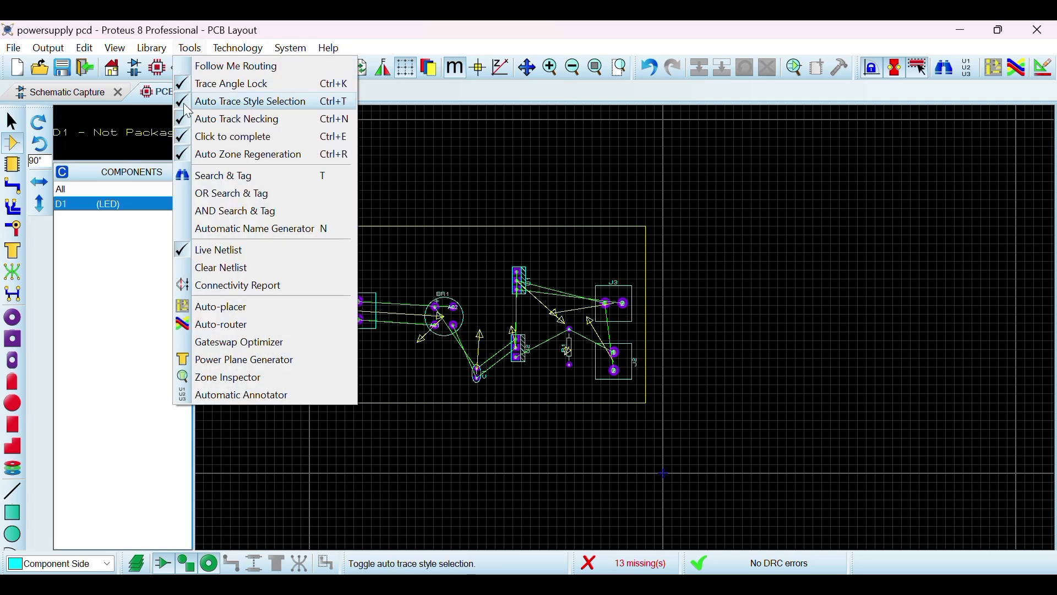
left_click(225, 305)
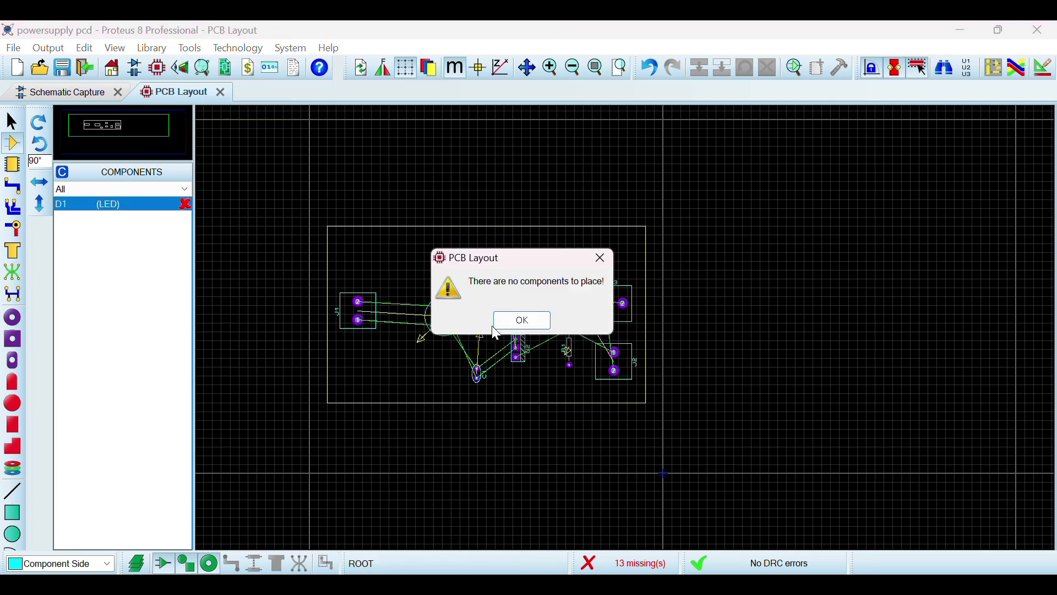
left_click(522, 321)
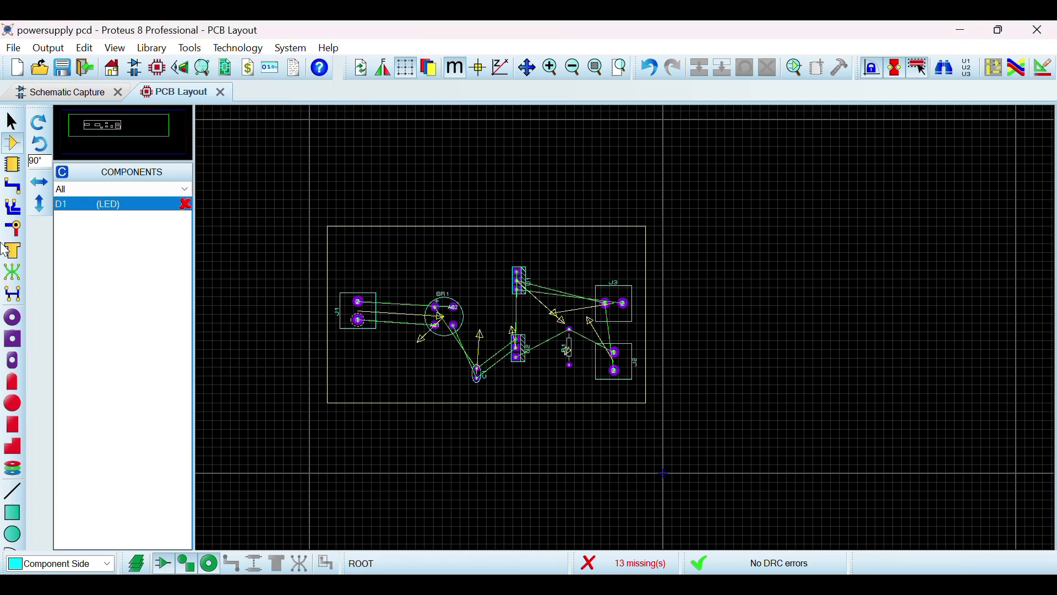
left_click(14, 168)
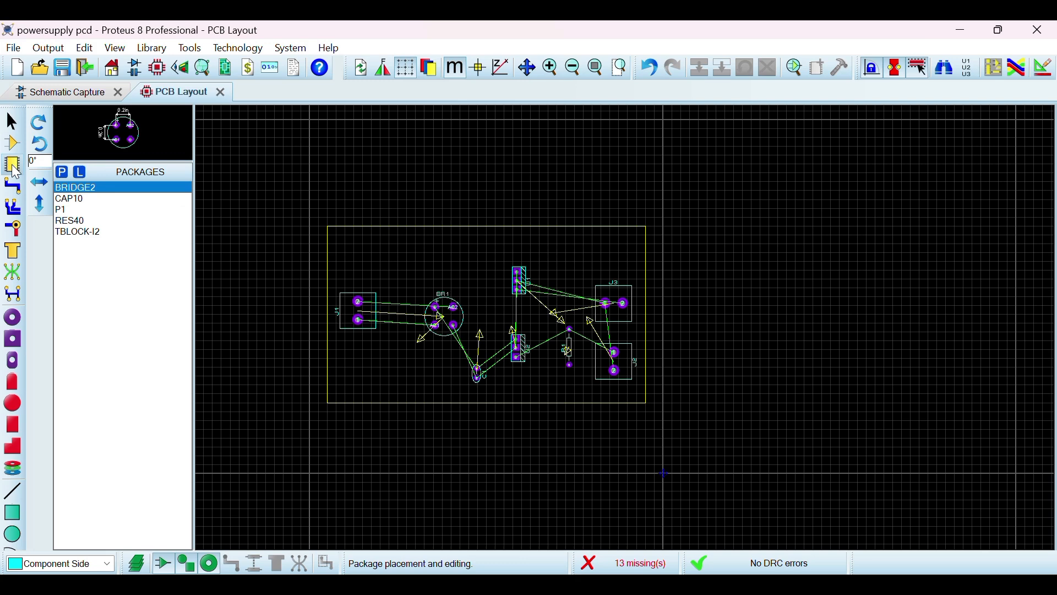
left_click(12, 143)
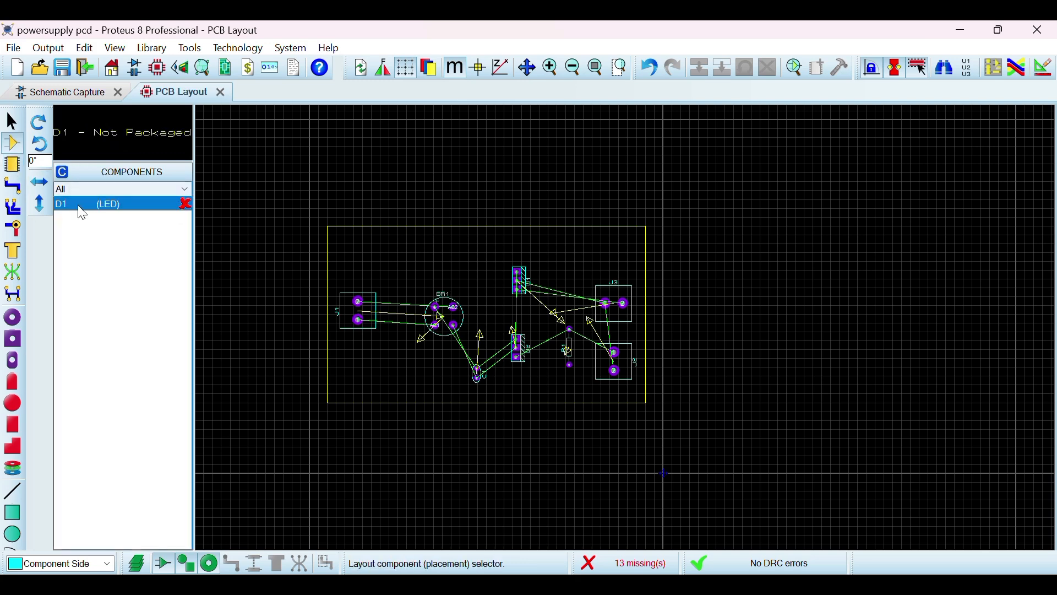
double_click(183, 207)
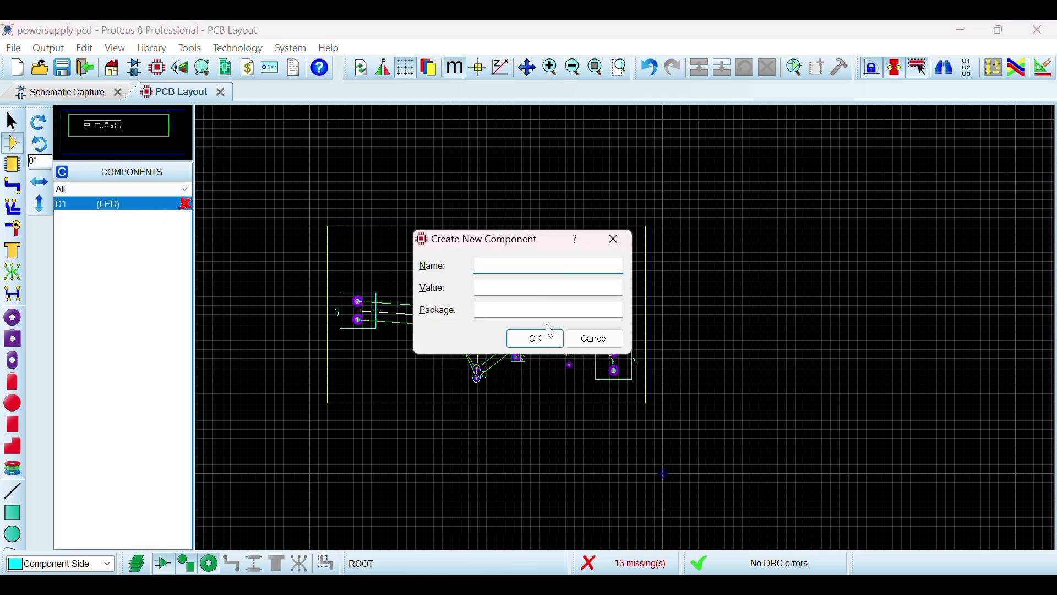
left_click(611, 242)
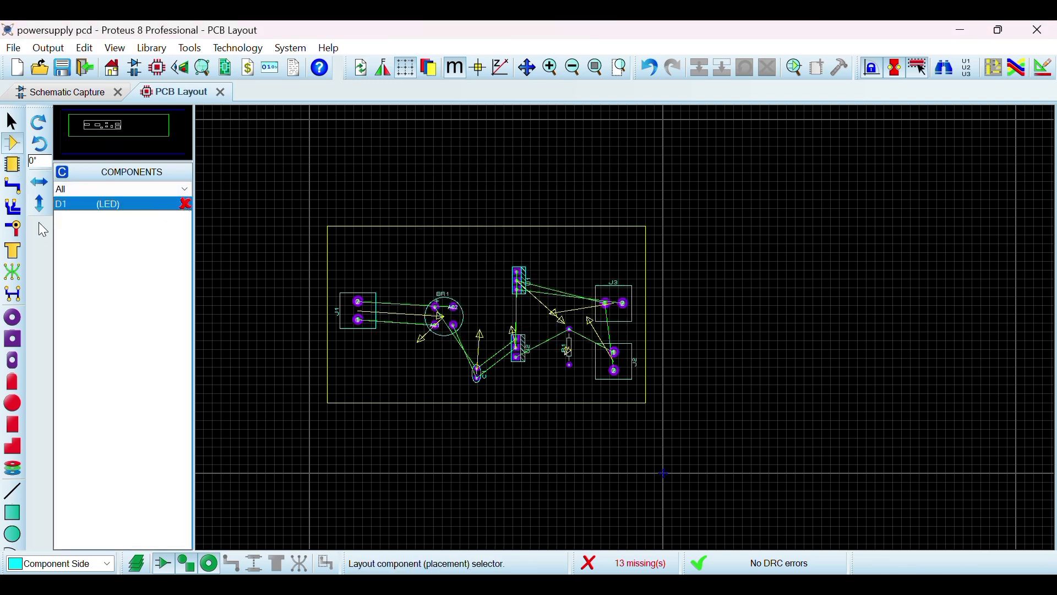
left_click(63, 181)
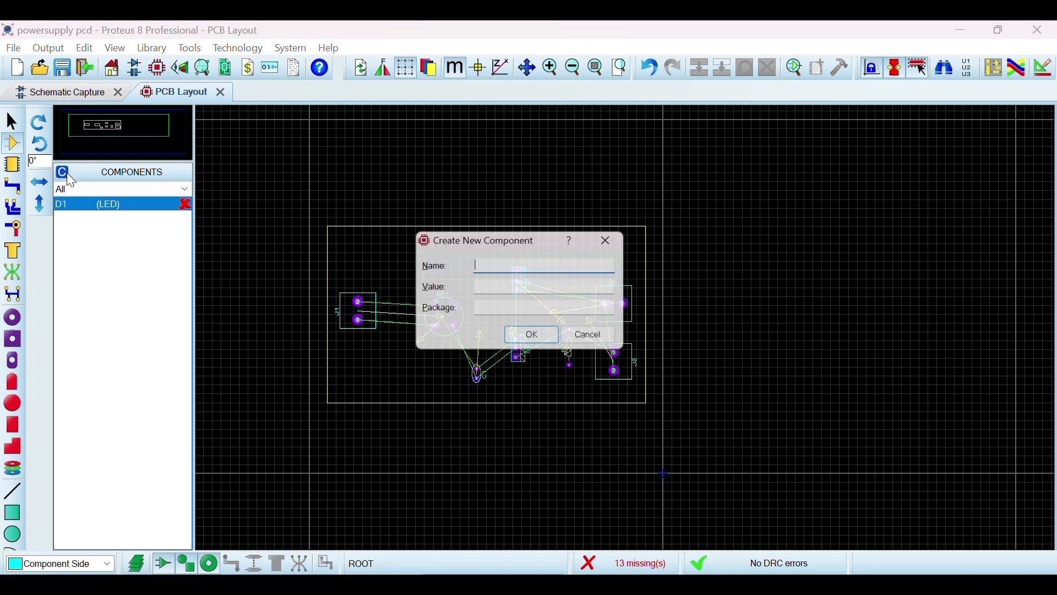
left_click(608, 247)
Delete the bridge rectifier, capacitor, regulators and resistor from the board, and undo the deletions
left_click_drag(593, 439, 344, 270)
key("Delete")
left_click_drag(611, 421, 345, 252)
key("Delete")
left_click_drag(627, 438, 637, 285)
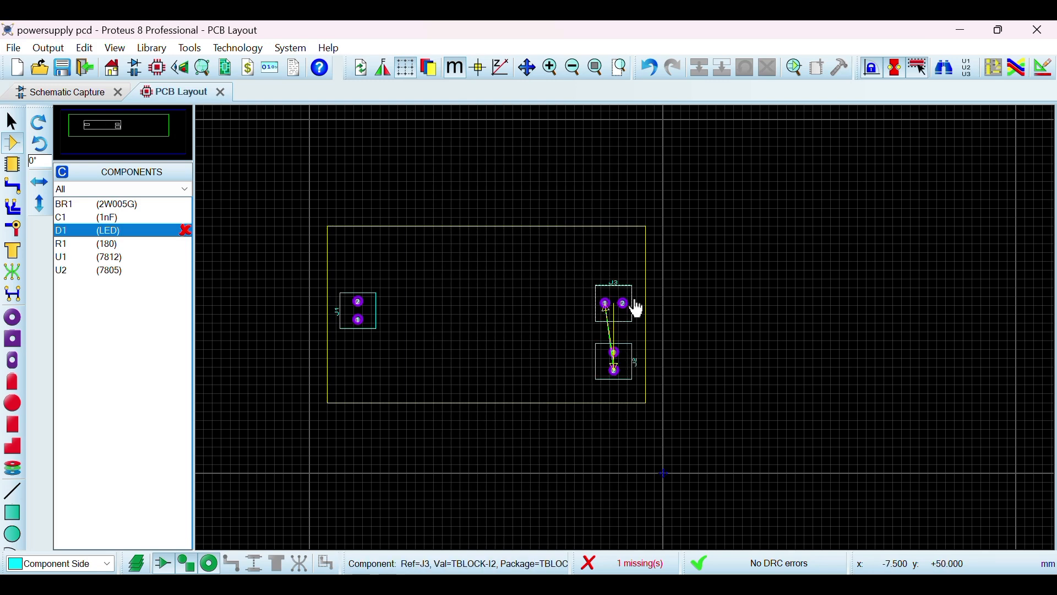
left_click(616, 293)
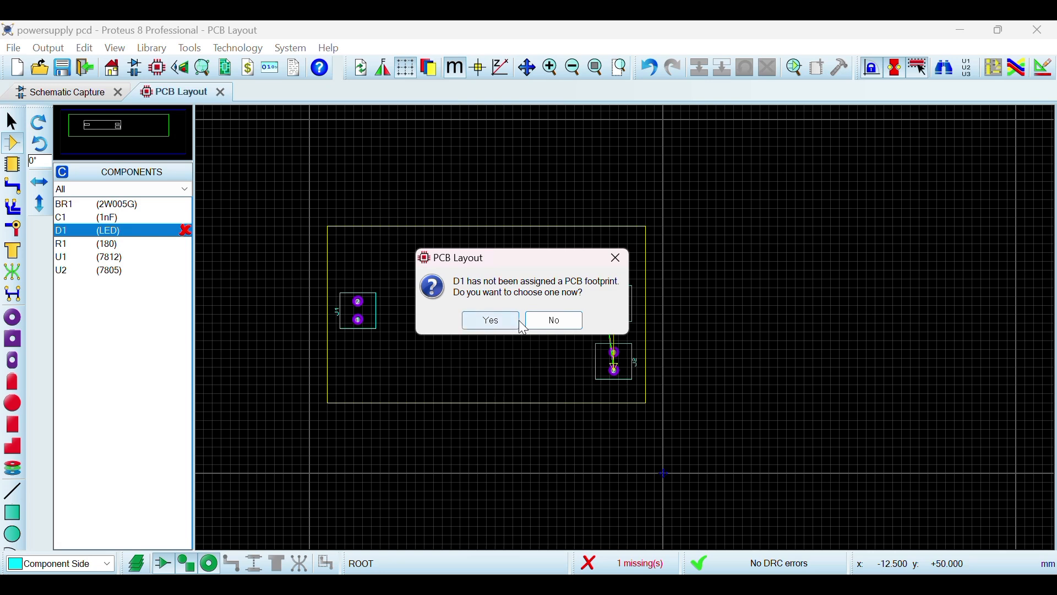
left_click(554, 321)
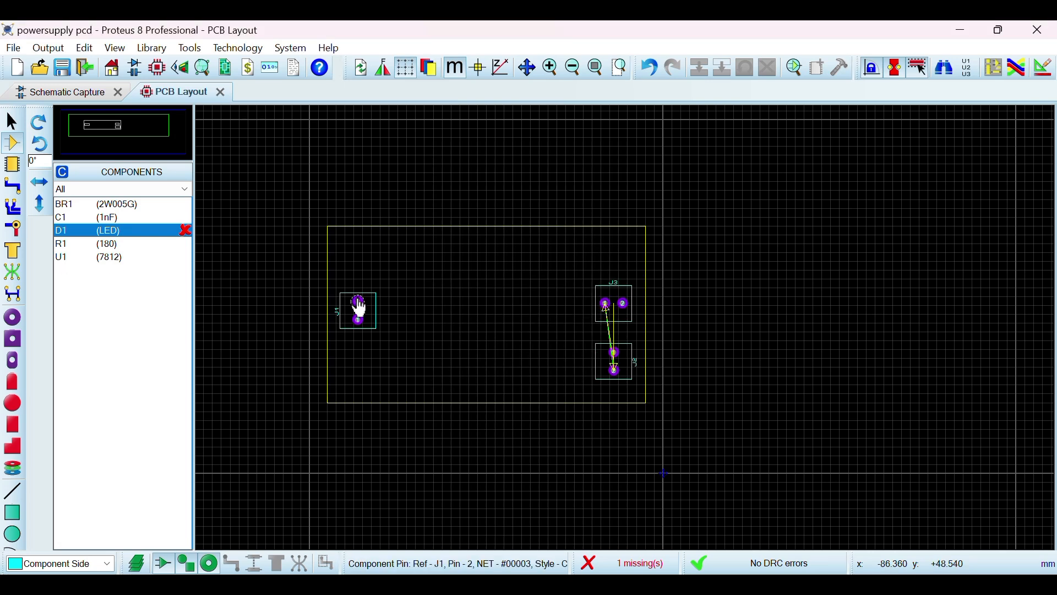
left_click_drag(336, 350, 373, 278)
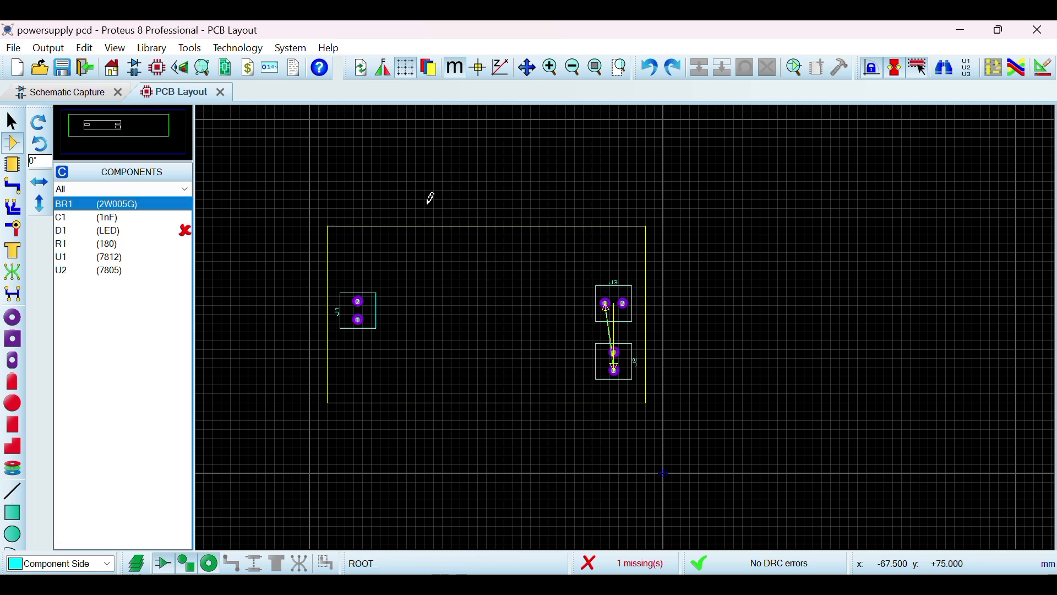
key("ctrl+z")
key("ctrl+z")
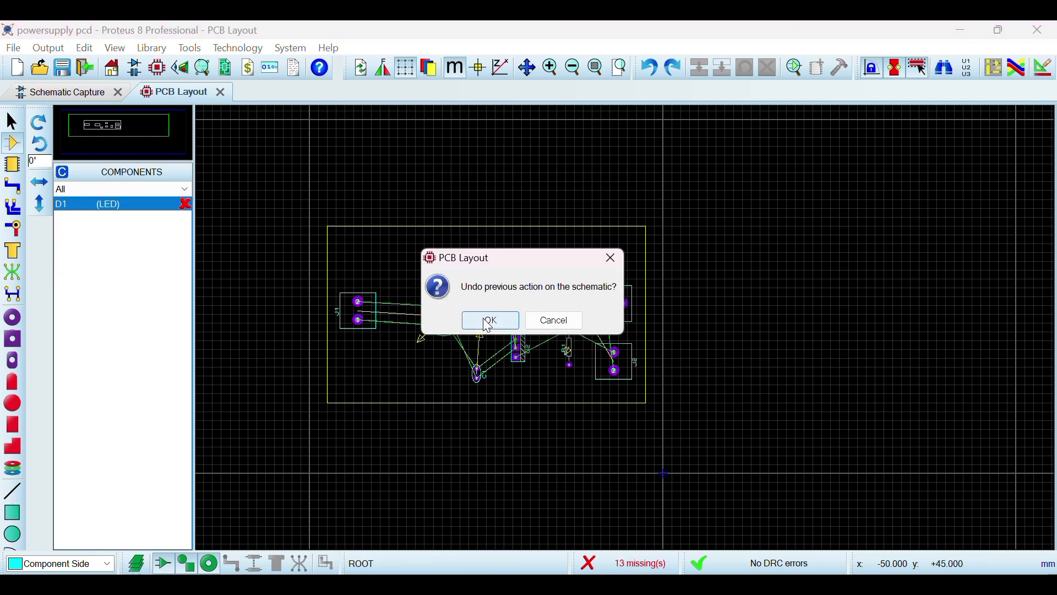
left_click(488, 322)
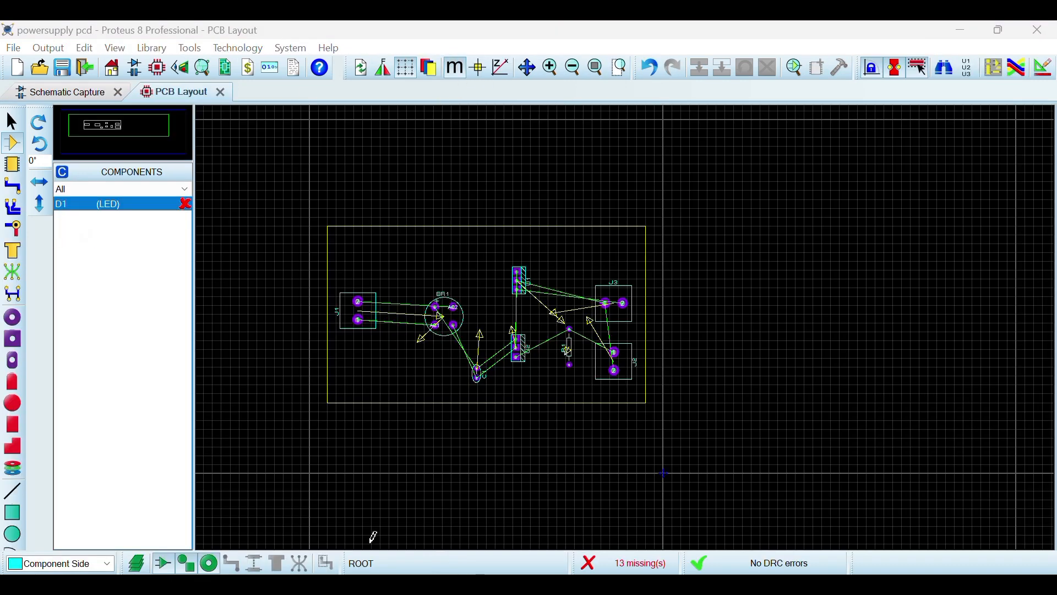
Assign the LED package from the PACKAGE library to D1 and place it on the board directly below R1
left_click(491, 321)
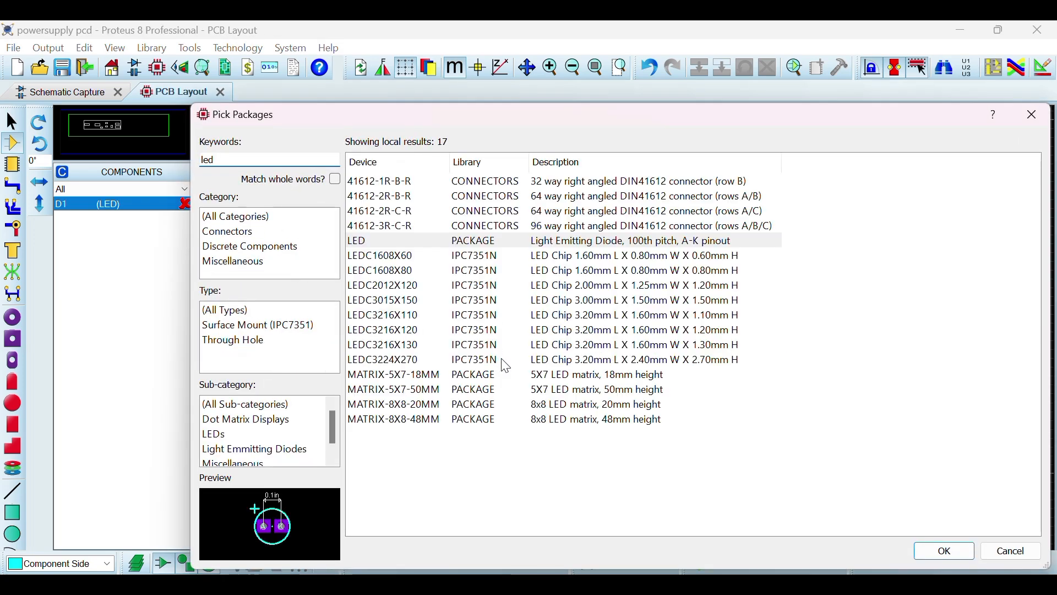
double_click(370, 246)
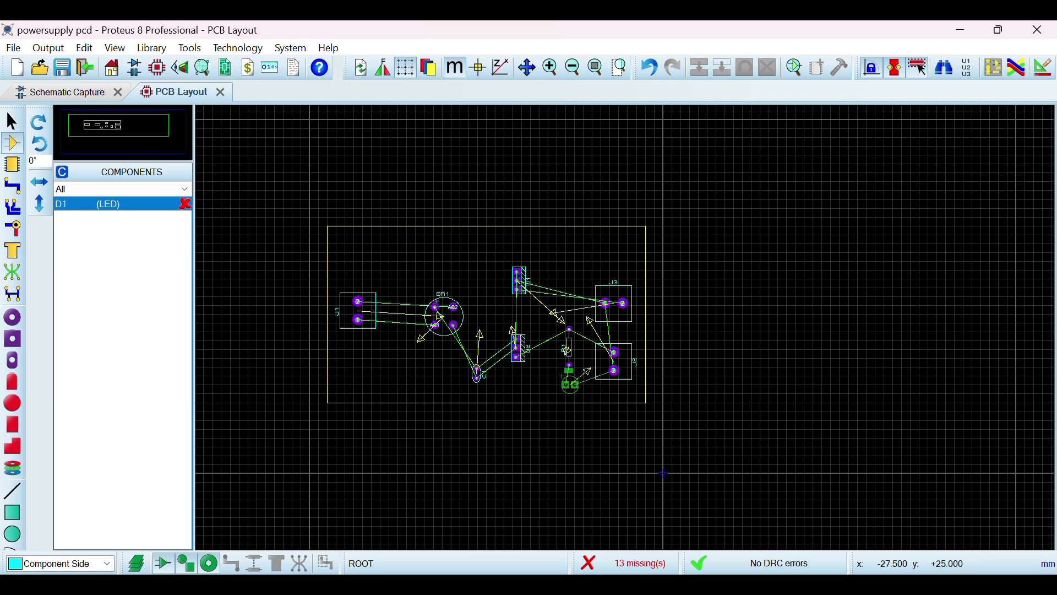
left_click(570, 379)
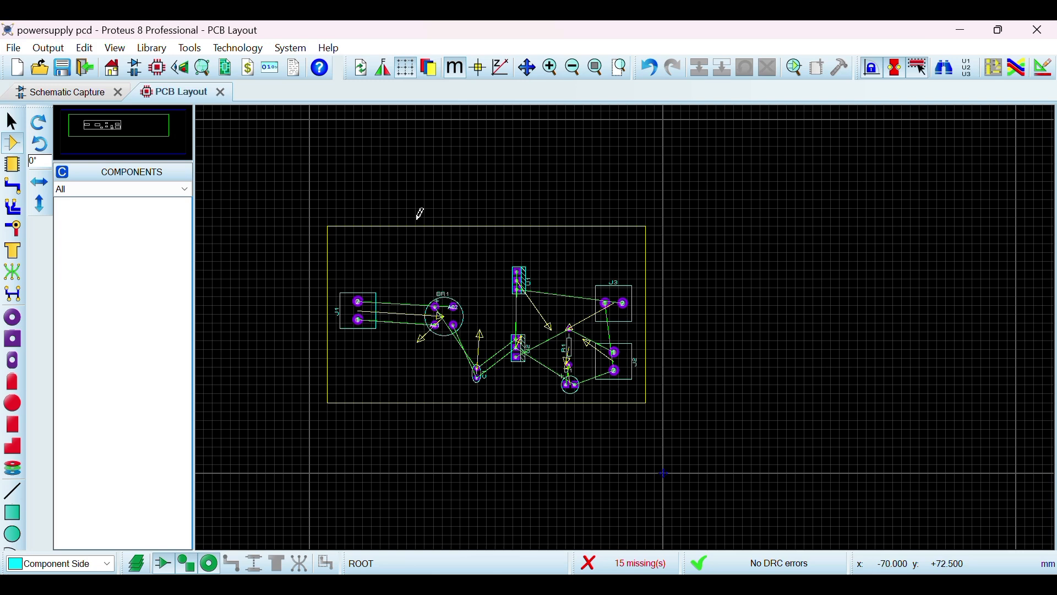
Shrink the board outline by moving its upper edge down closer to the components
left_click(434, 228)
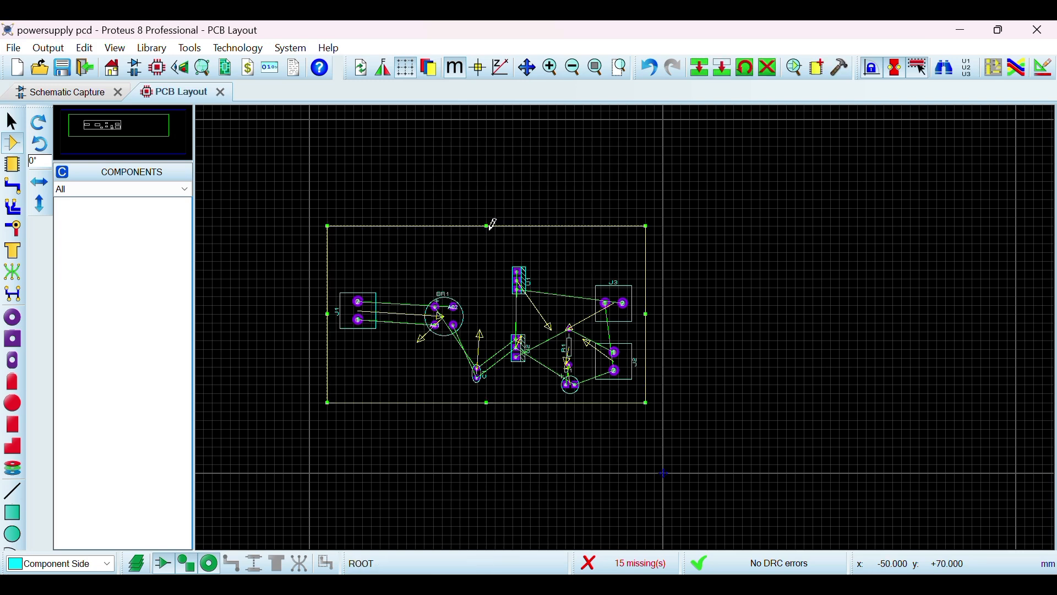
left_click_drag(491, 226, 491, 253)
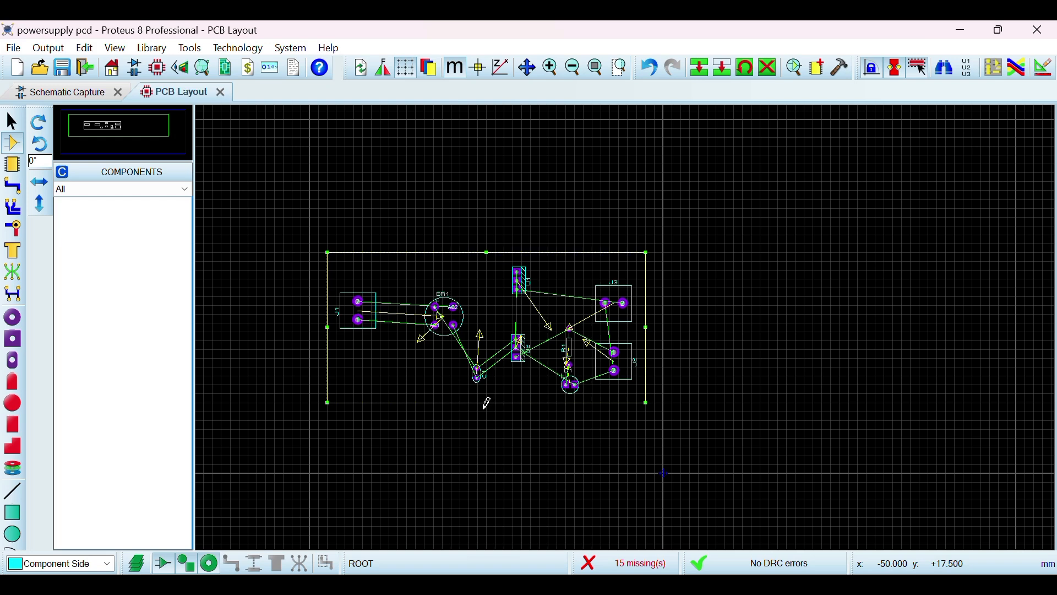
mouse_move(487, 404)
left_mouse_down()
mouse_move(487, 394)
mouse_move(489, 402)
left_mouse_up()
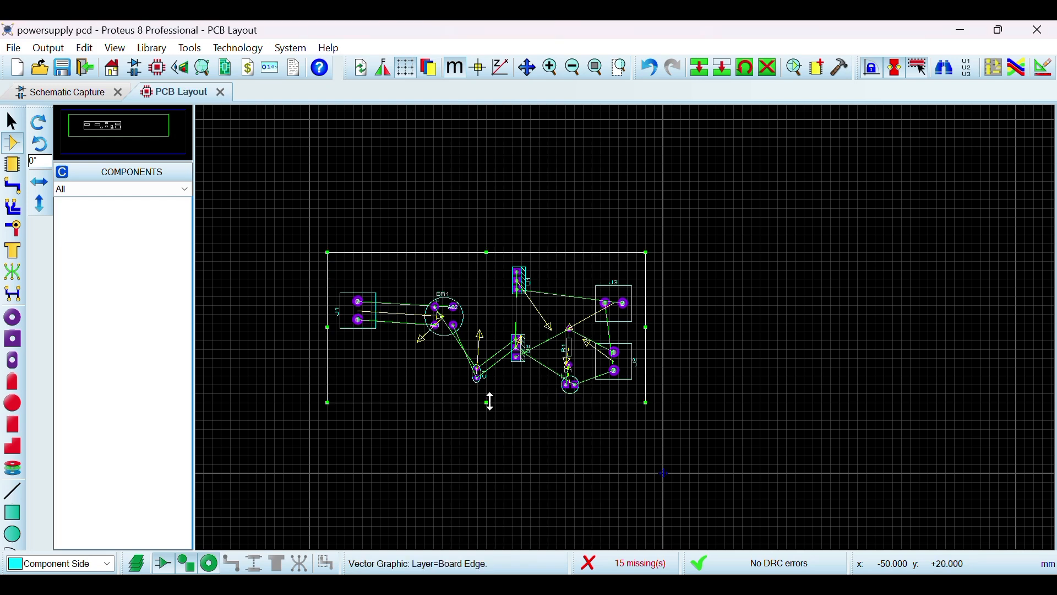
Open the 3D view of the unrouted board and examine how the components are placed
left_click(180, 68)
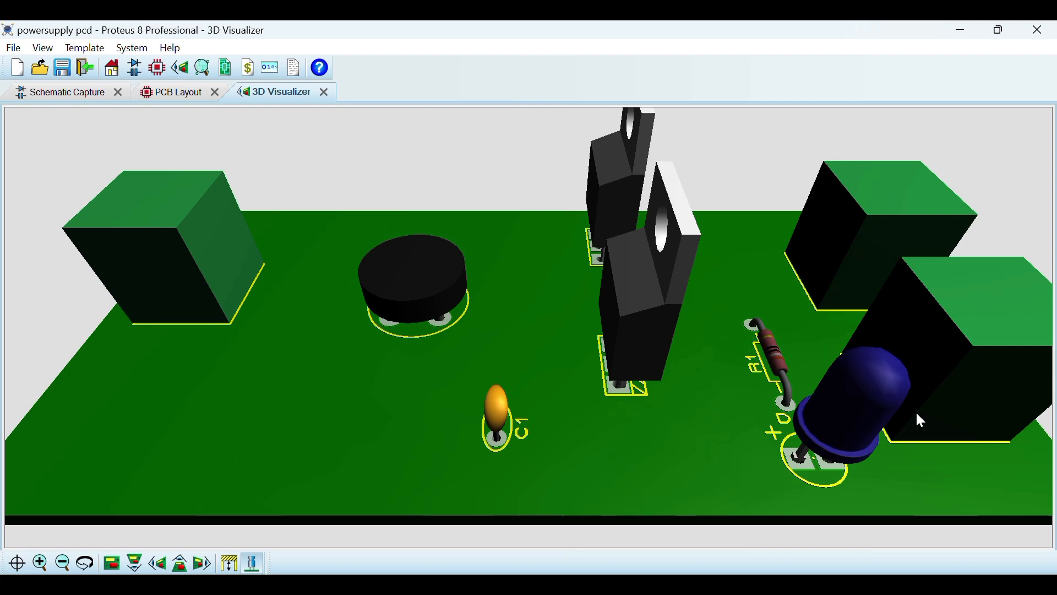
left_click_drag(528, 328, 529, 532)
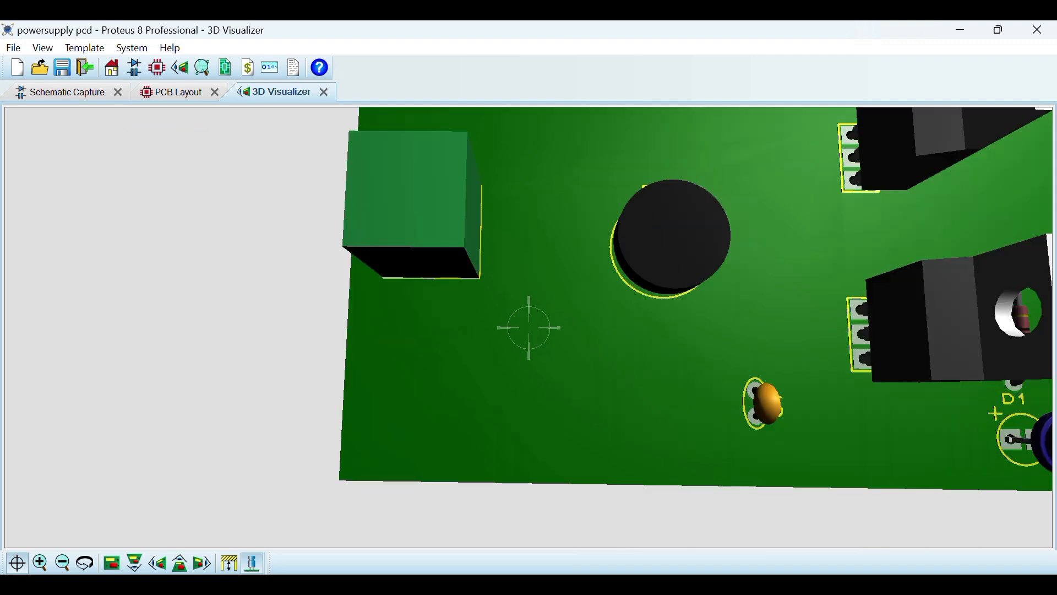
right_click(529, 327)
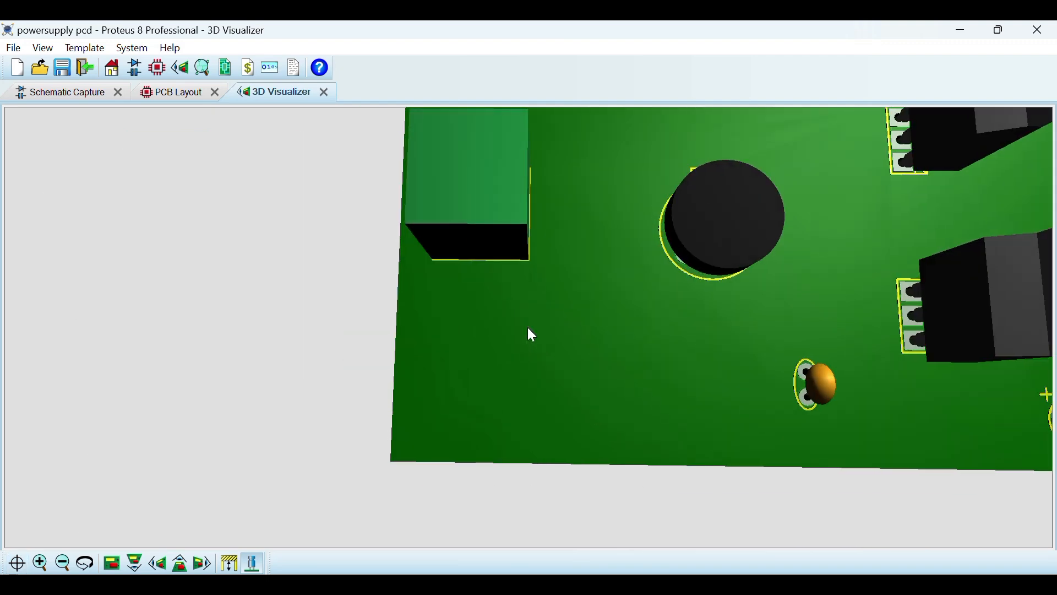
Return to the PCB layout and auto-route all connections with the basic schedule run automatically and default settings
left_click(160, 70)
left_click(190, 48)
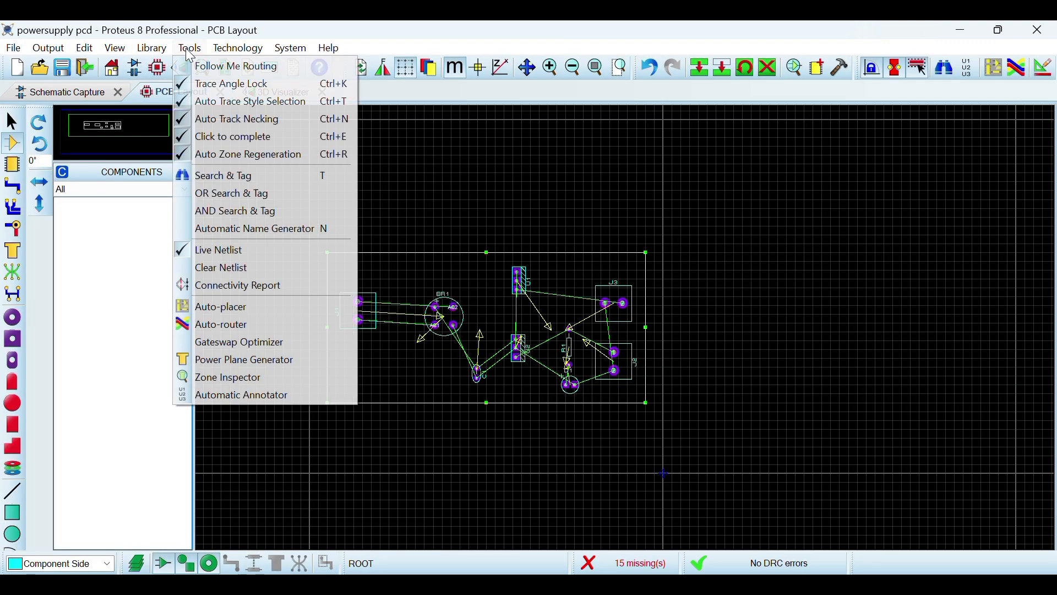
left_click(215, 323)
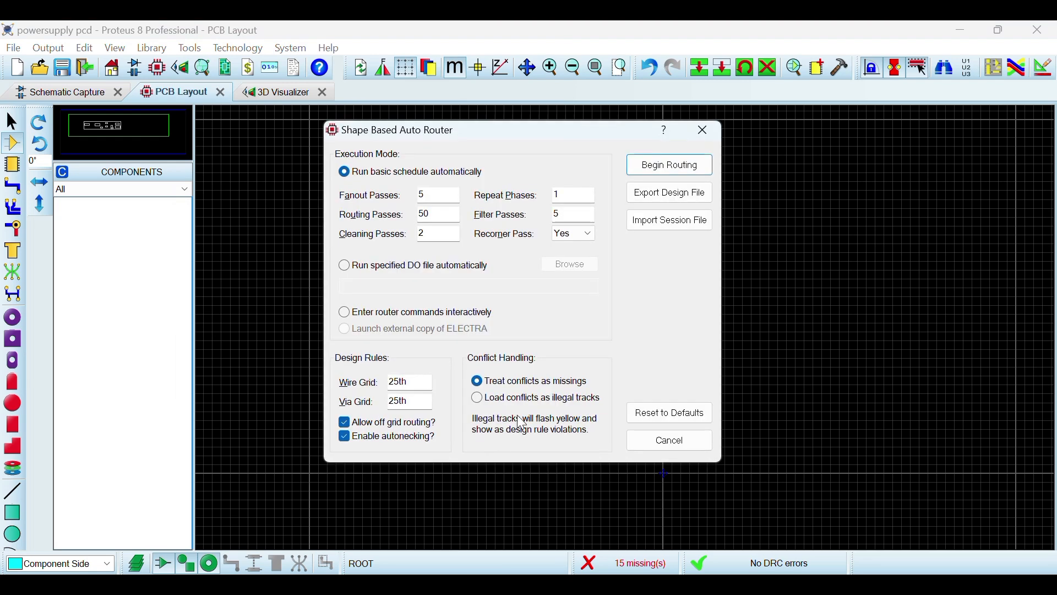
left_click(643, 164)
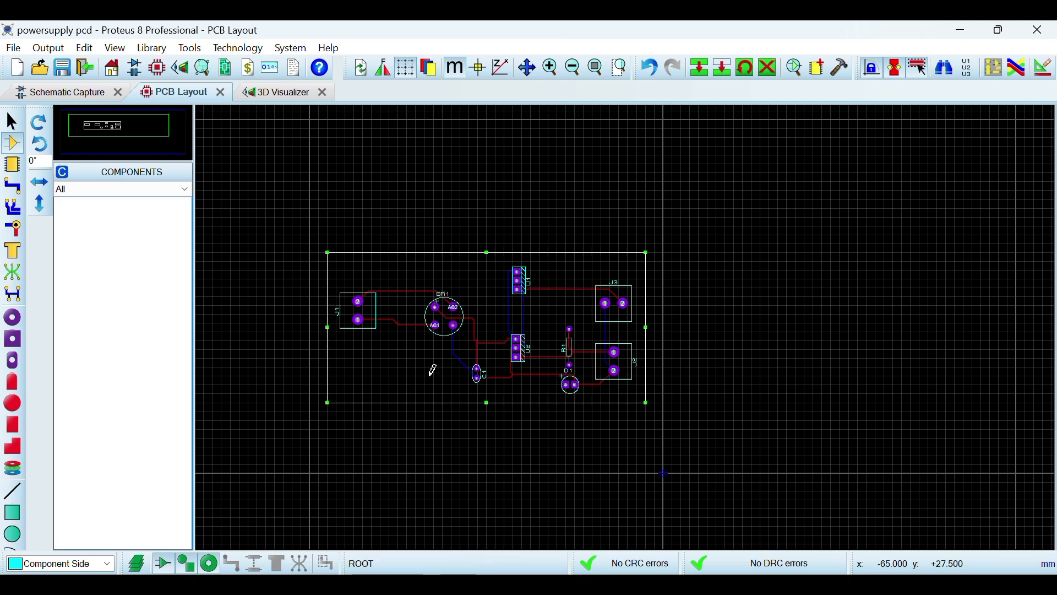
Switch back to the 3D view and examine the routed tracks on the board
left_click(270, 93)
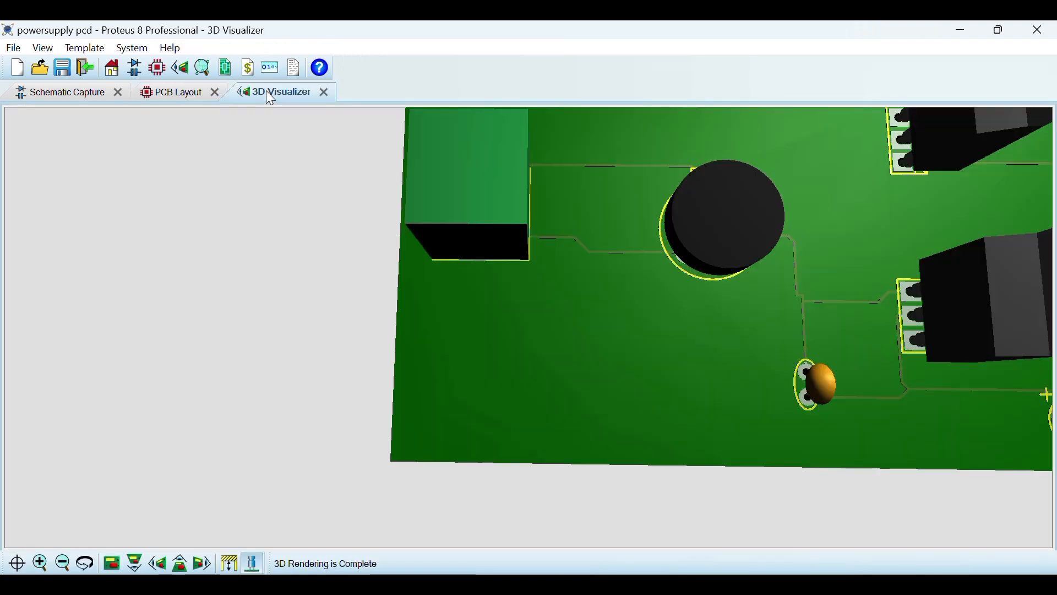
left_click(609, 317)
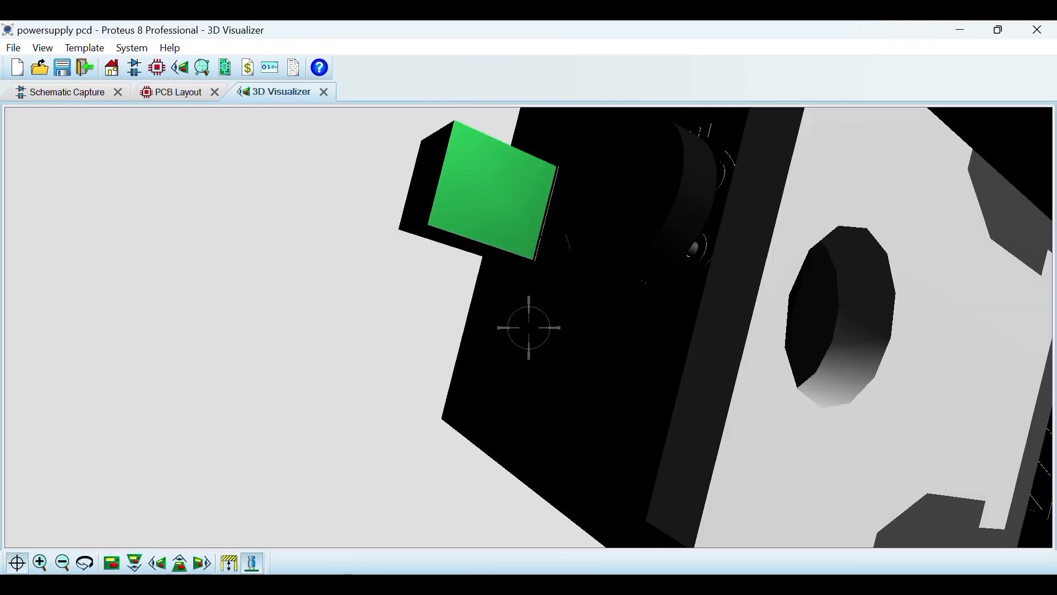
left_click_drag(529, 327, 682, 328)
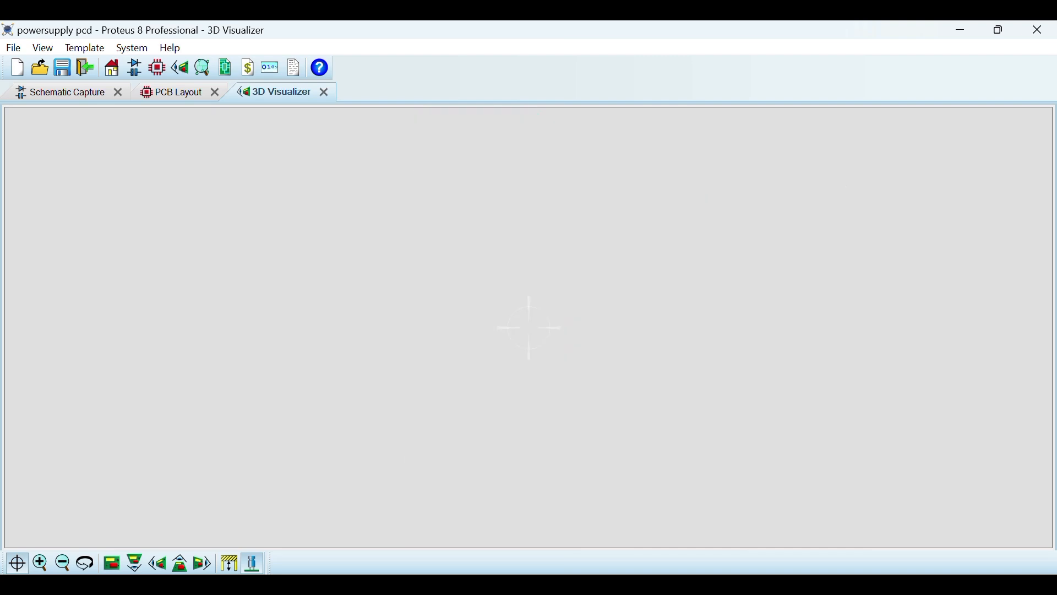
right_click(528, 328)
Reopen the 3D view to reset its viewpoint and examine the tracks on both sides of the board
left_click(324, 93)
left_click(174, 71)
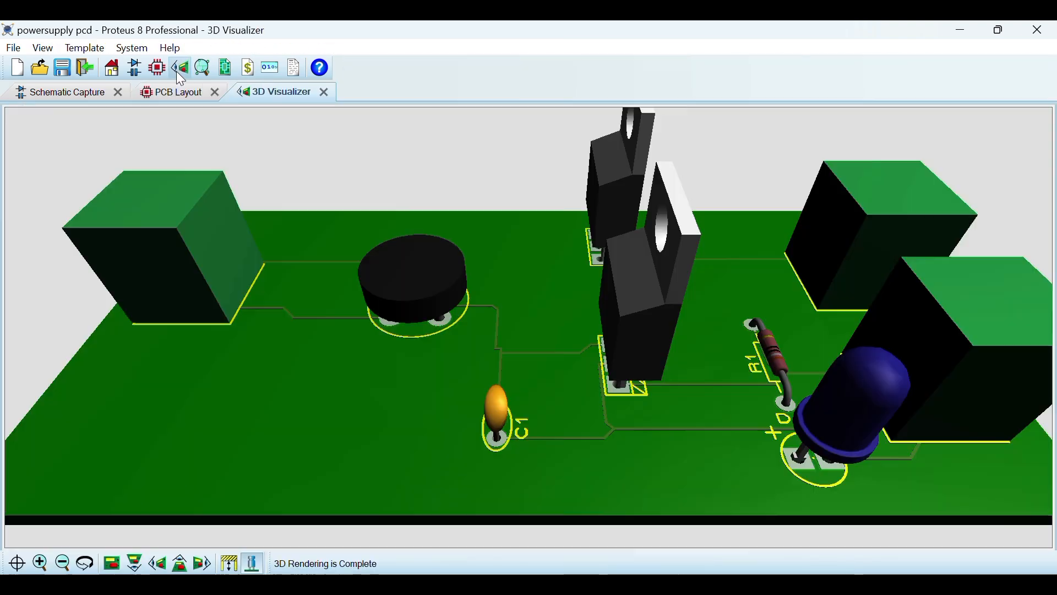
left_click(597, 456)
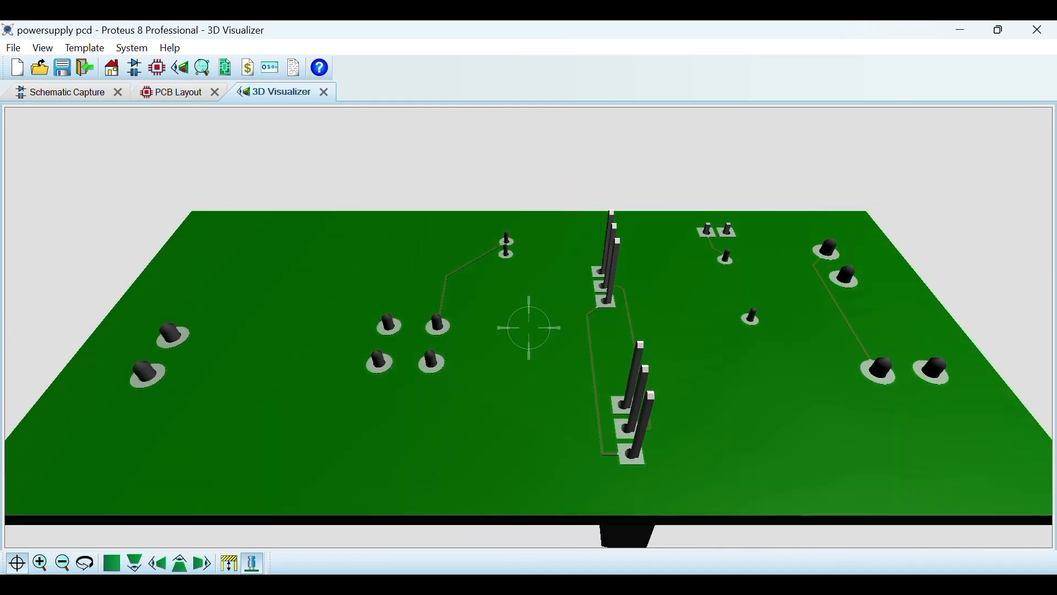
left_click_drag(529, 328, 529, 367)
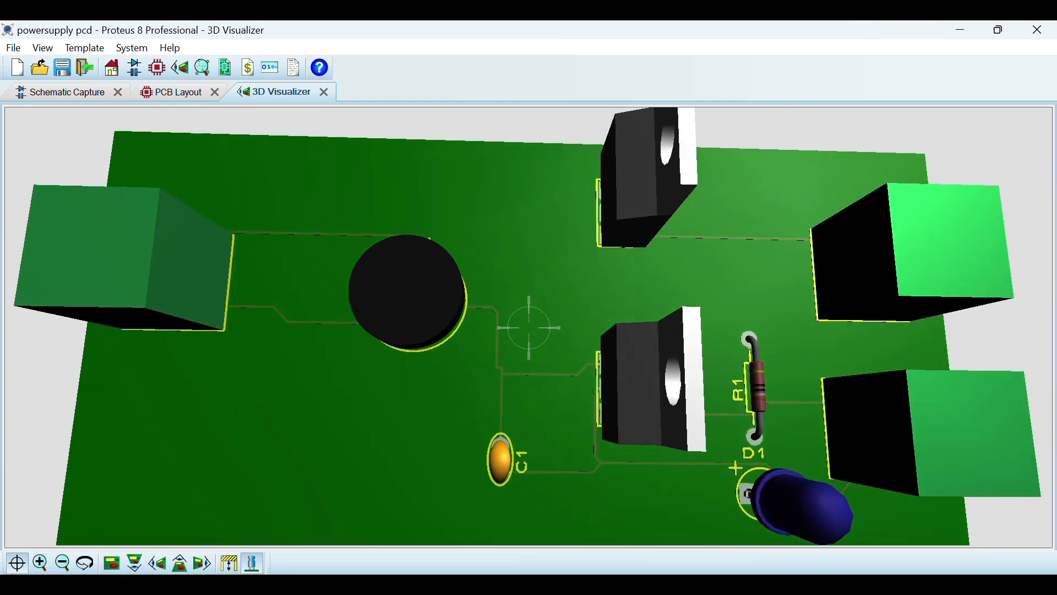
right_click(528, 327)
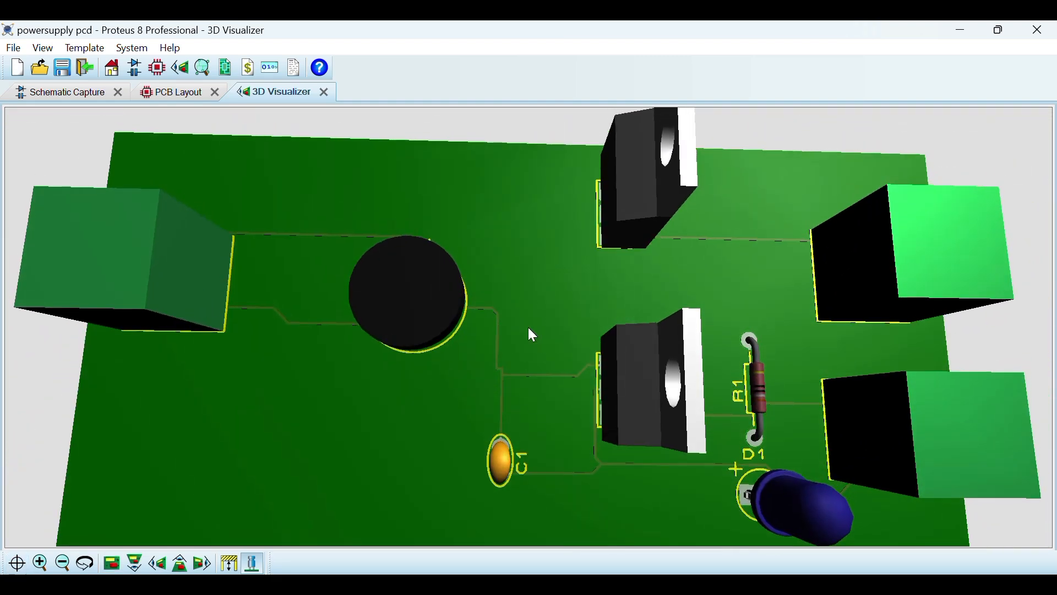
Review the routed PCB layout and the complete schematic, and return to the 3D view
left_click(178, 89)
left_click(94, 96)
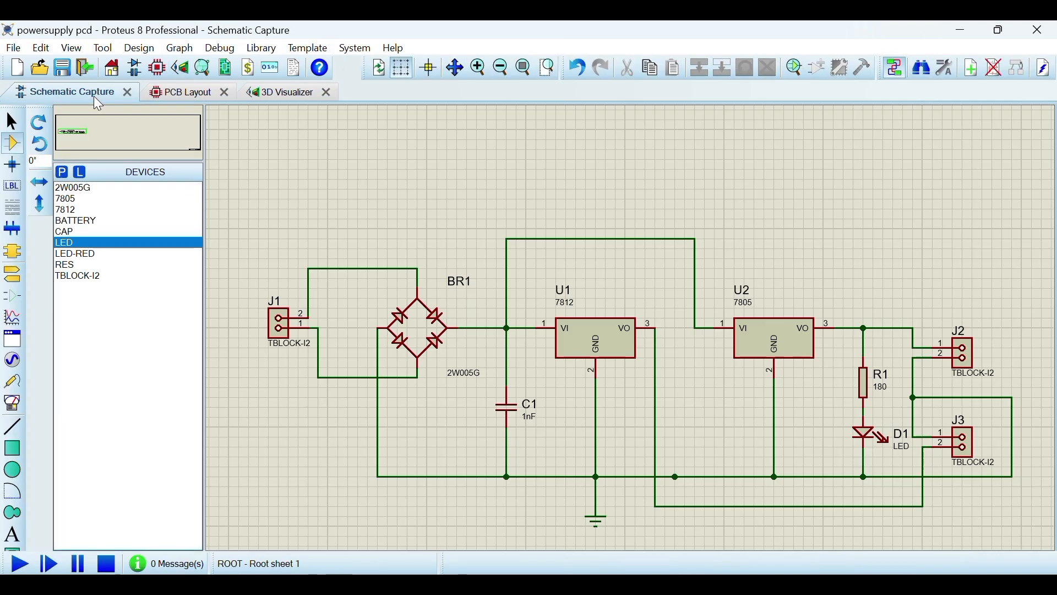
left_click(201, 94)
left_click(273, 97)
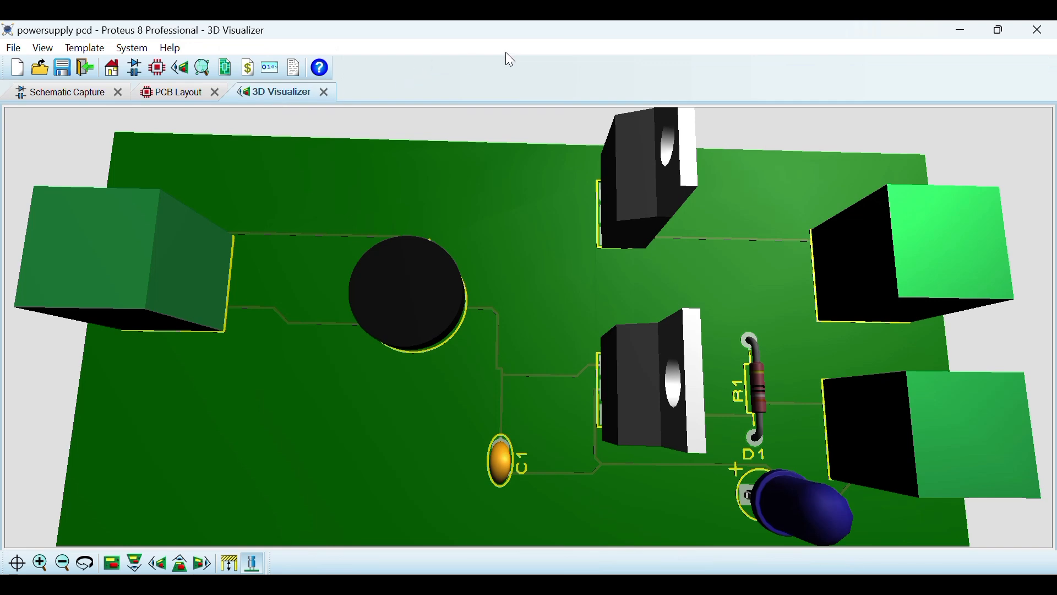
Examine the finished 3D board from its component side, its edges and its solder side
mouse_move(511, 271)
left_mouse_down()
mouse_move(689, 275)
mouse_move(528, 275)
left_mouse_up()
left_click_drag(529, 328, 531, 386)
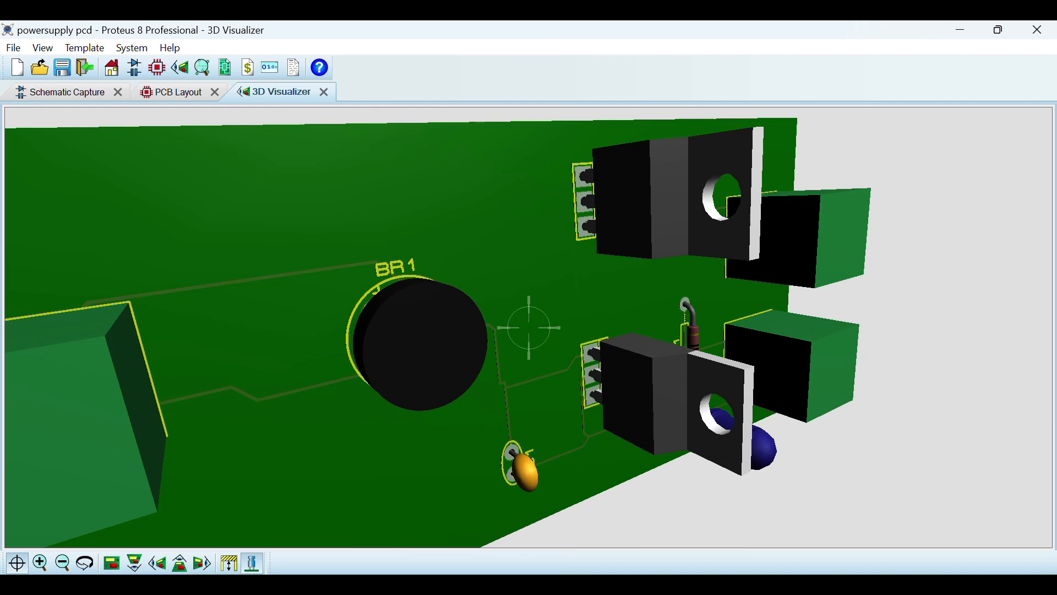
left_click_drag(528, 327, 413, 334)
scroll(529, 327, "down", 2)
scroll(529, 327, "down", 4)
left_click_drag(529, 328, 537, 264)
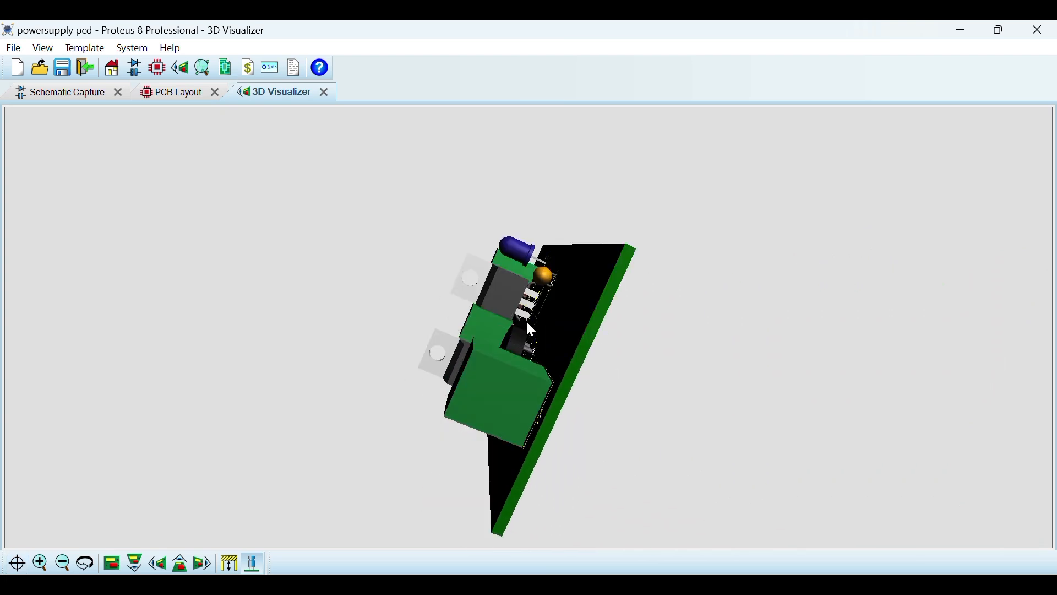
left_click_drag(527, 322, 474, 286)
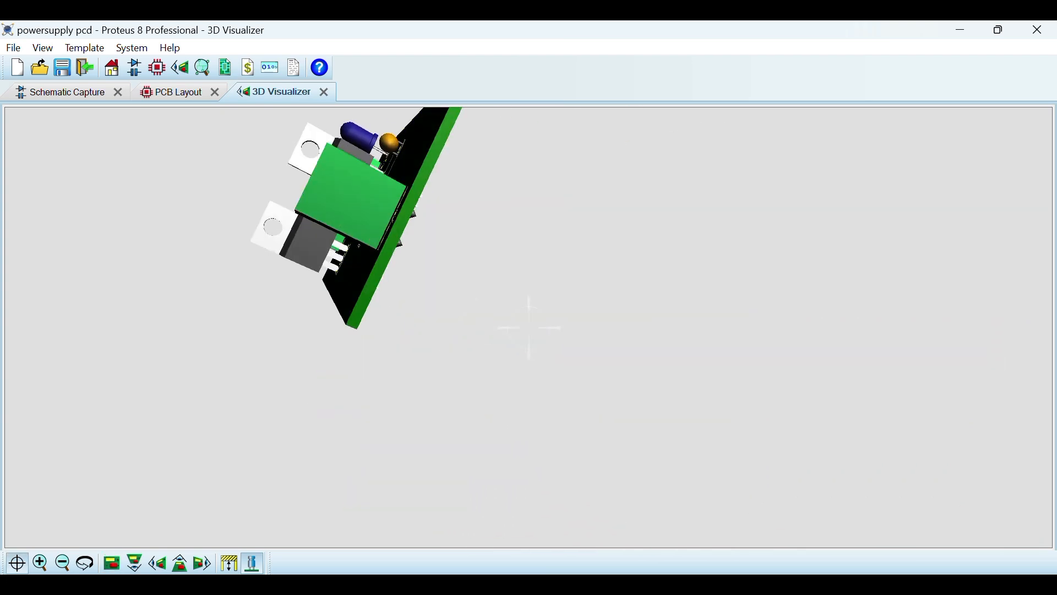
left_click_drag(528, 327, 595, 353)
left_click_drag(528, 328, 644, 330)
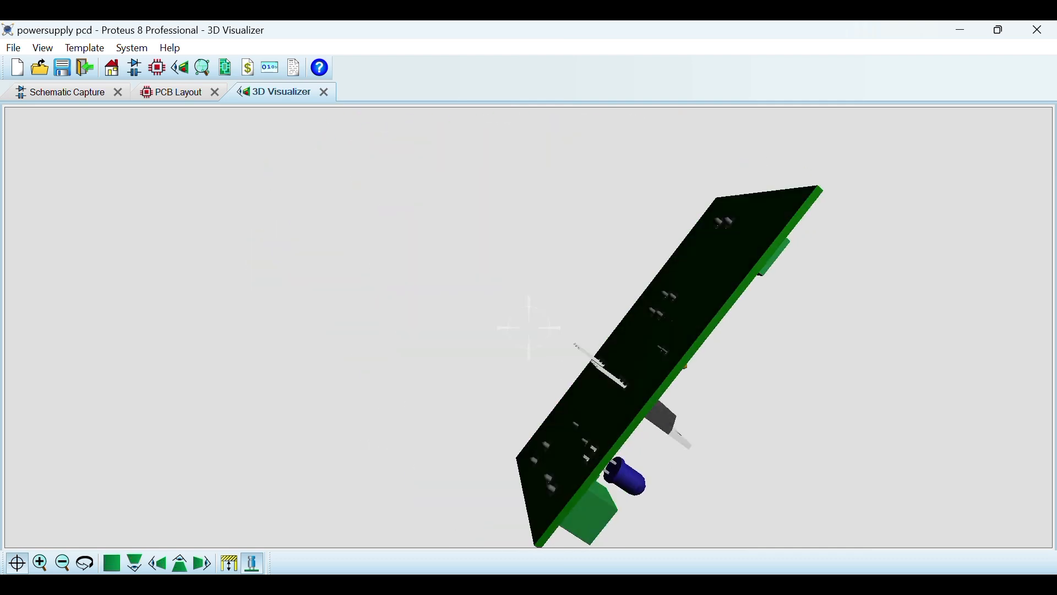
left_click_drag(529, 327, 551, 364)
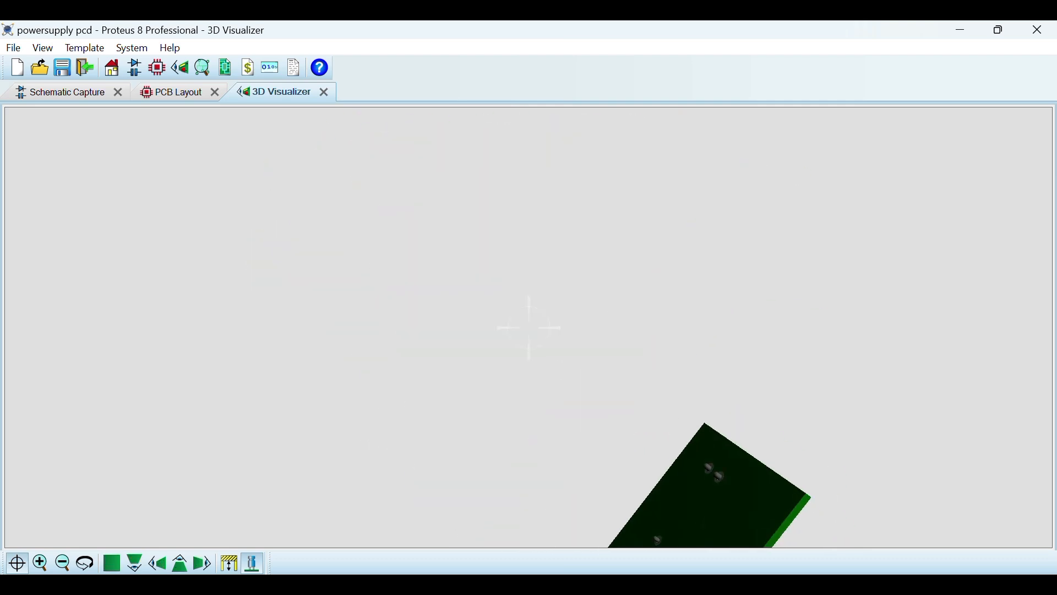